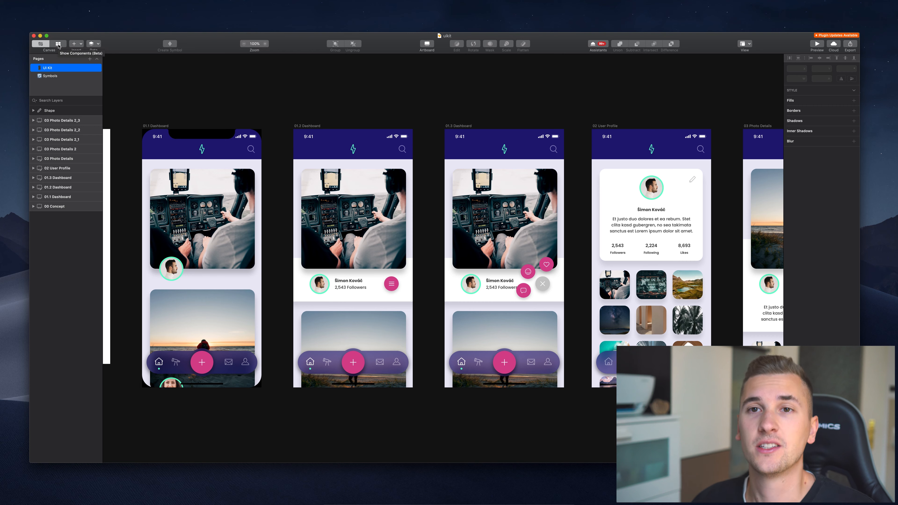
Review the document's symbols, text styles, layer styles and colour variables in the components view.
click(59, 44)
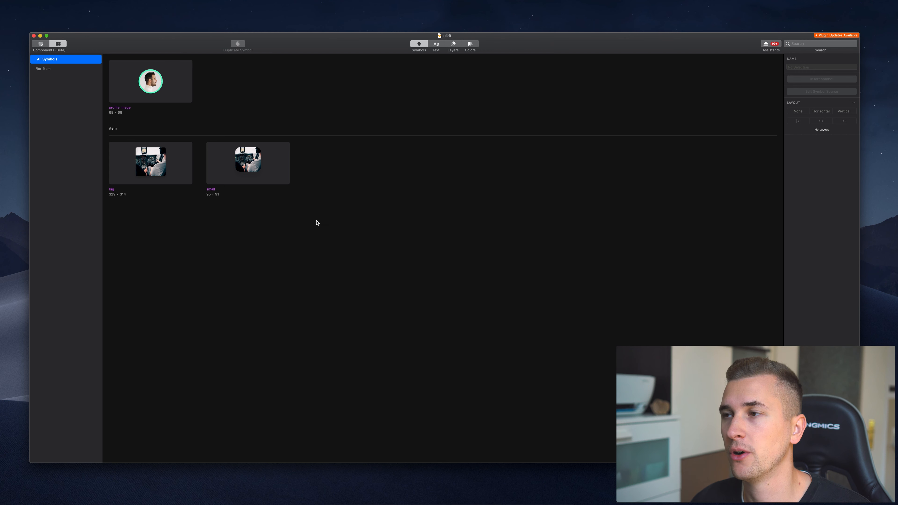
click(436, 46)
click(456, 46)
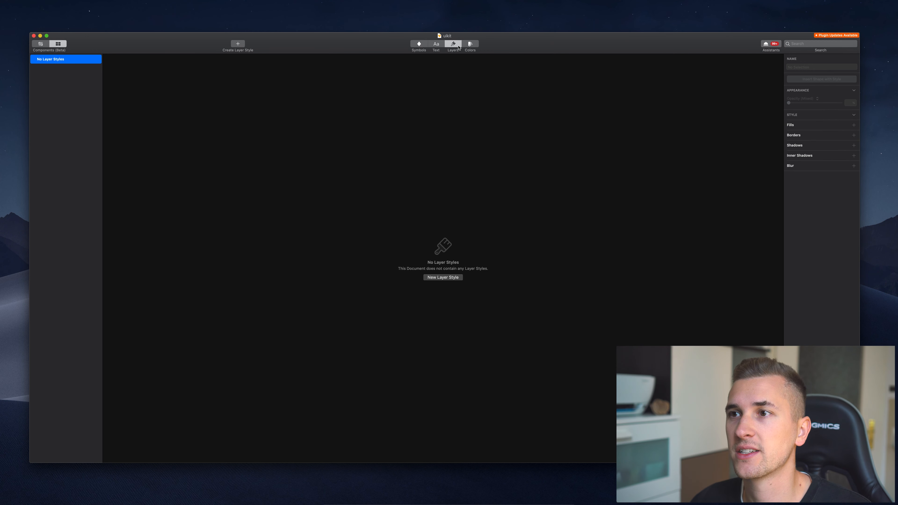
click(469, 46)
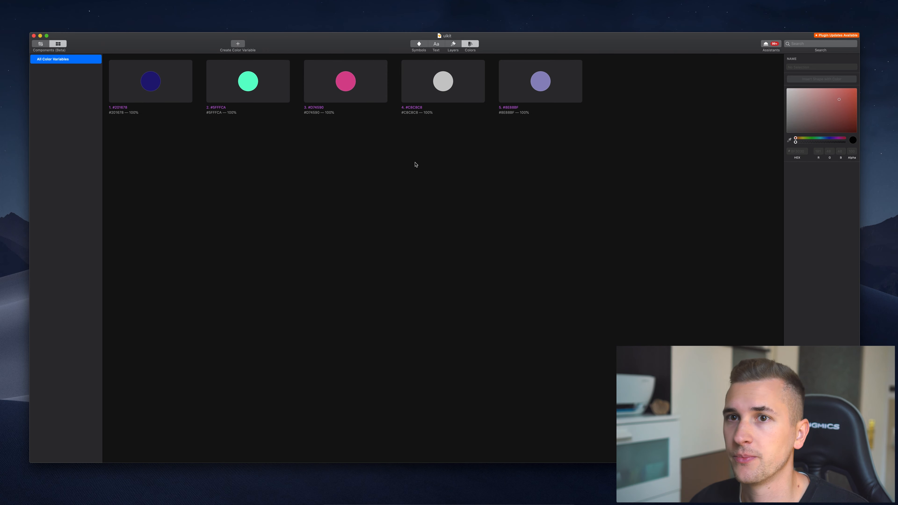
click(42, 45)
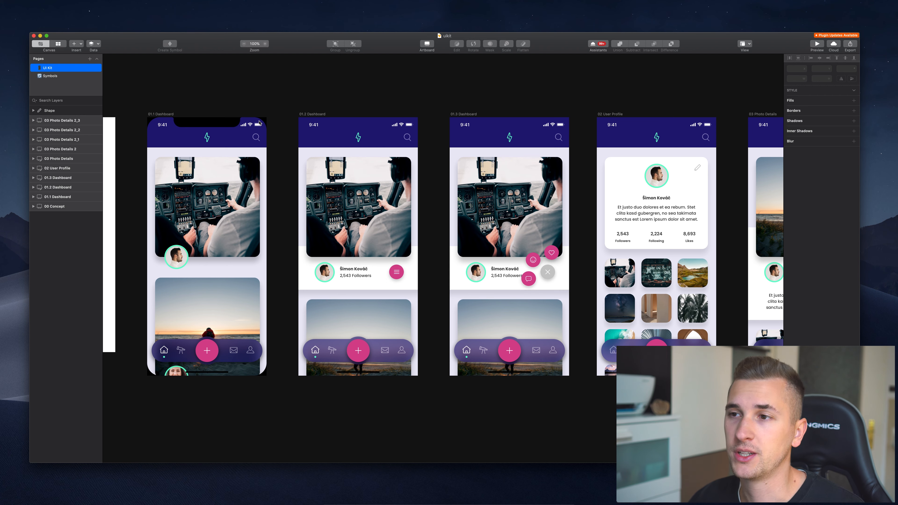
Look over the UI Kit screens and the Symbols page, ending back on the UI Kit page.
scroll(259, 123, right, 7)
scroll(259, 123, right, 15)
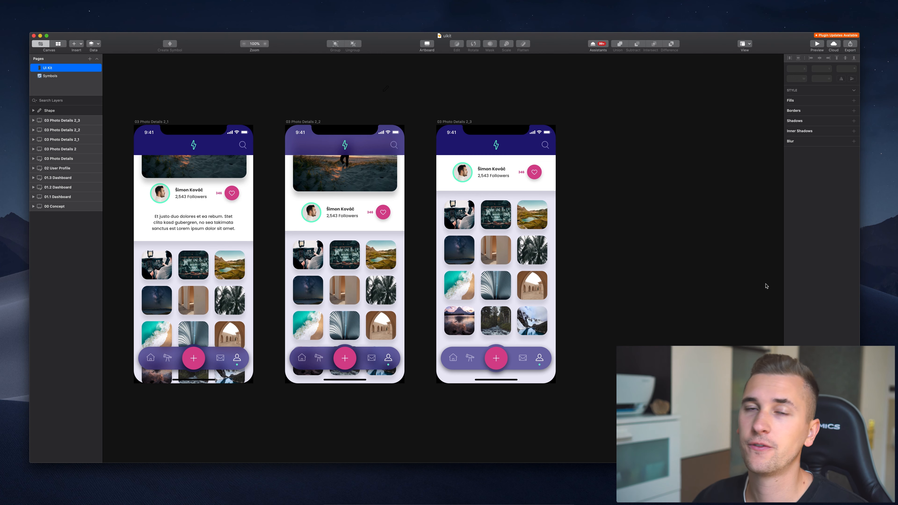
scroll(766, 285, left, 4)
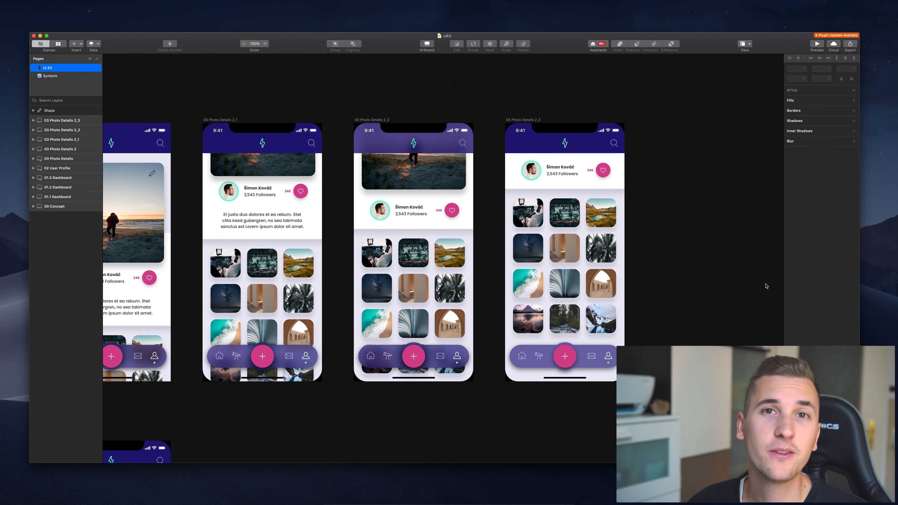
scroll(766, 286, left, 20)
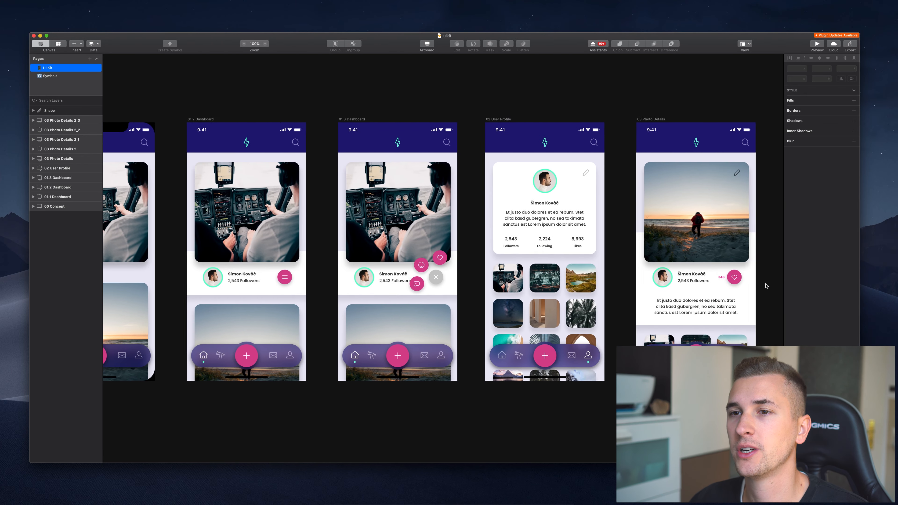
scroll(766, 286, left, 3)
scroll(767, 286, right, 7)
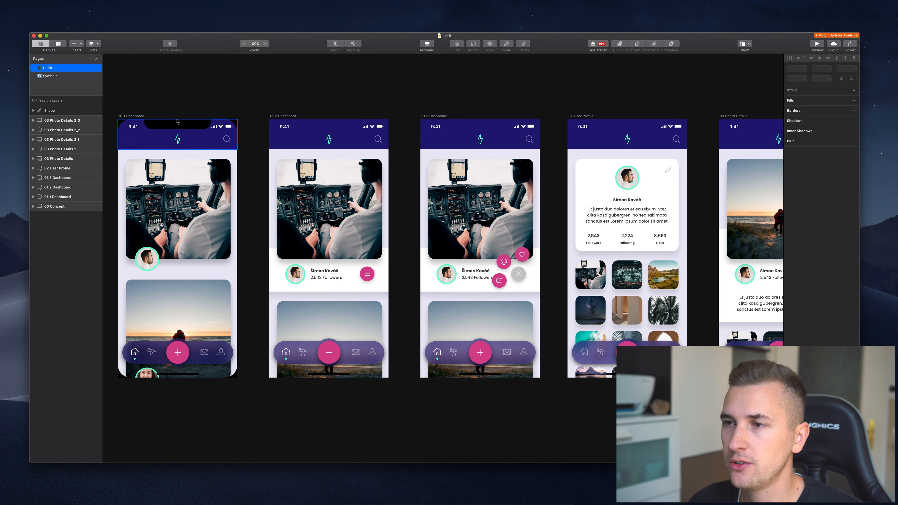
scroll(460, 213, right, 6)
scroll(514, 119, left, 8)
scroll(514, 119, left, 3)
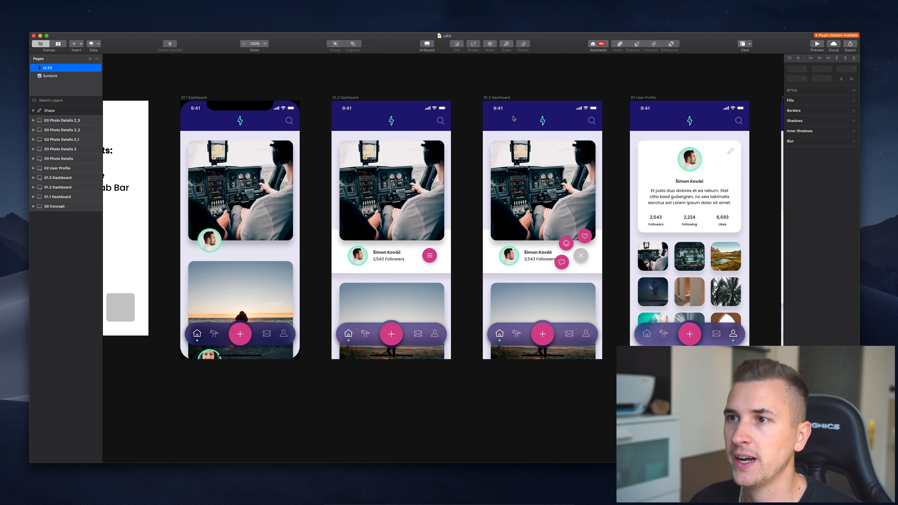
scroll(514, 118, left, 5)
scroll(386, 116, right, 7)
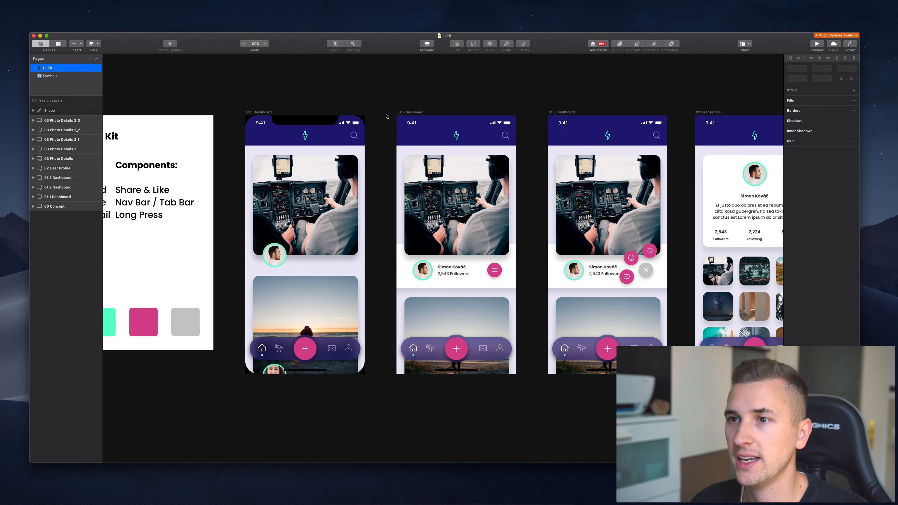
scroll(387, 116, right, 3)
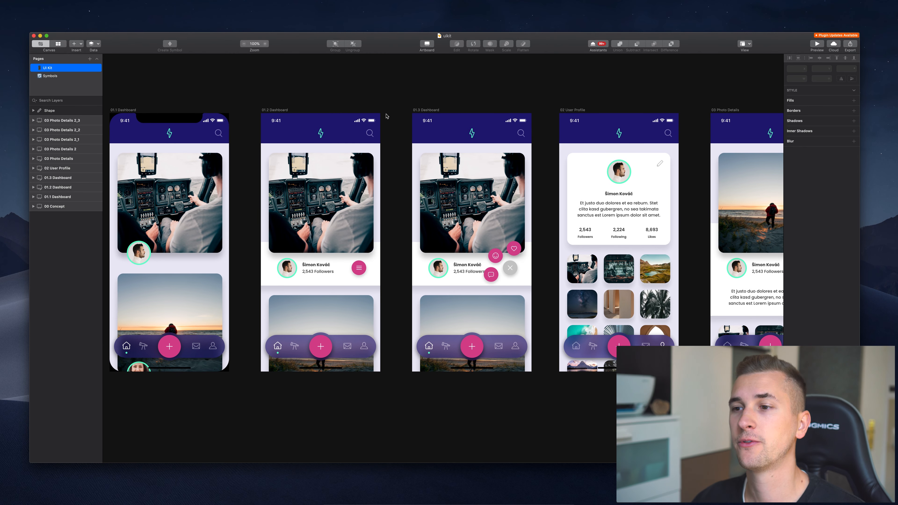
scroll(387, 116, left, 2)
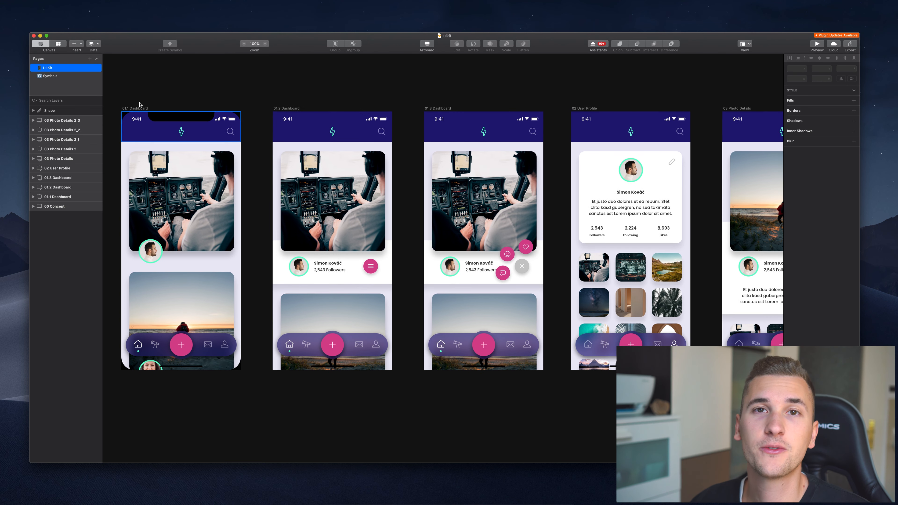
click(49, 76)
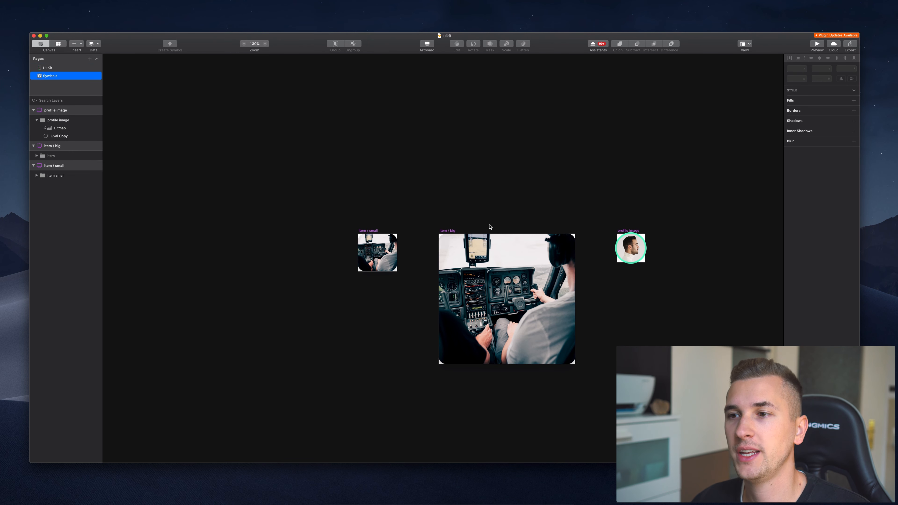
scroll(489, 227, right, 4)
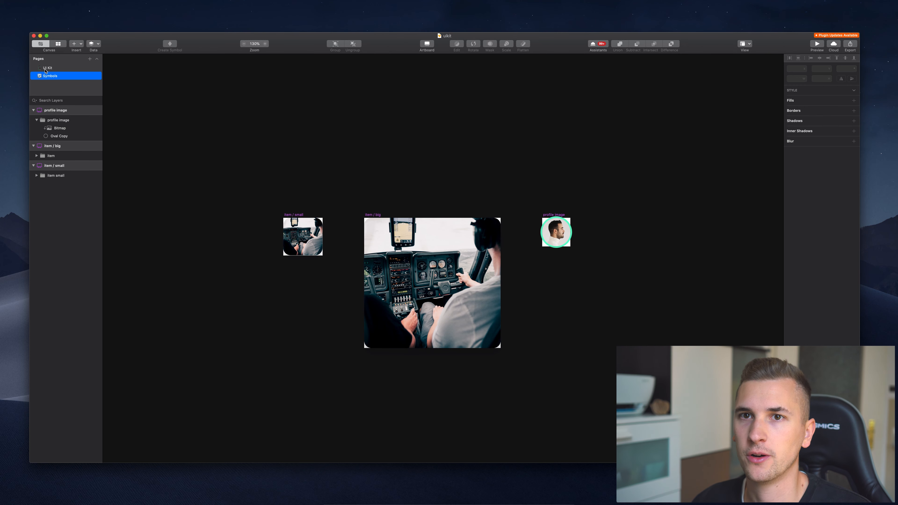
click(48, 67)
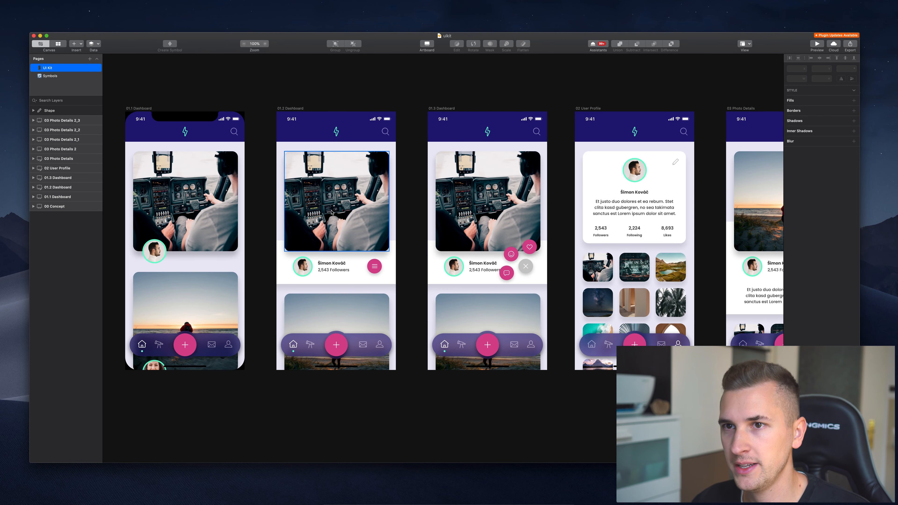
scroll(332, 213, left, 5)
scroll(331, 212, right, 8)
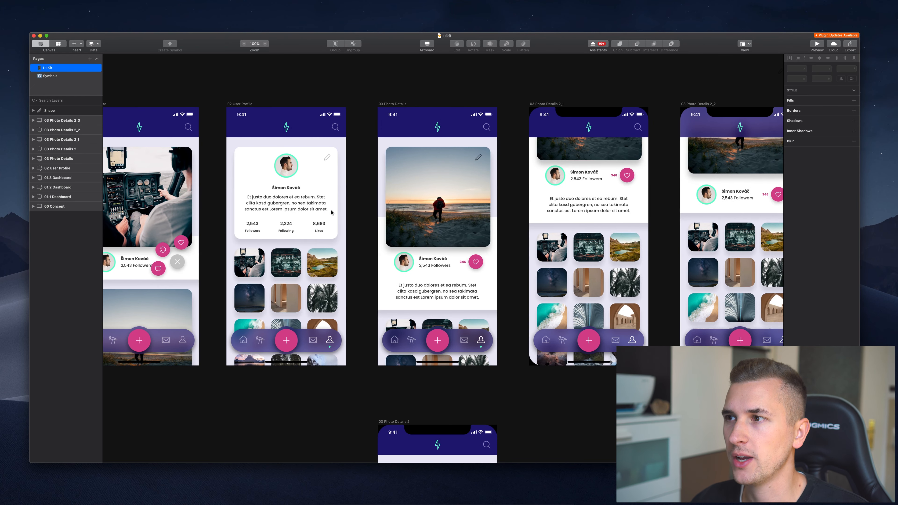
scroll(331, 212, left, 15)
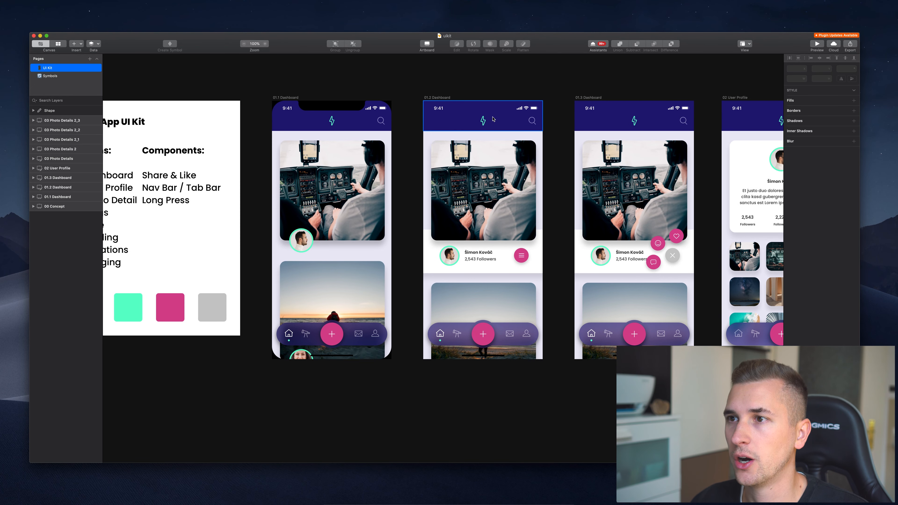
Select the 01.2 Dashboard's top bar, briefly comparing it with the 02 User Profile top bar.
click(493, 119)
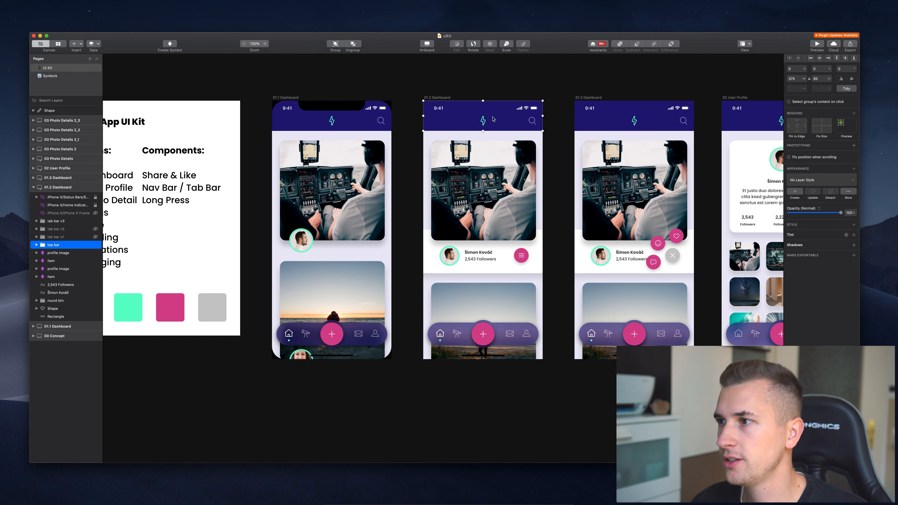
scroll(493, 119, right, 5)
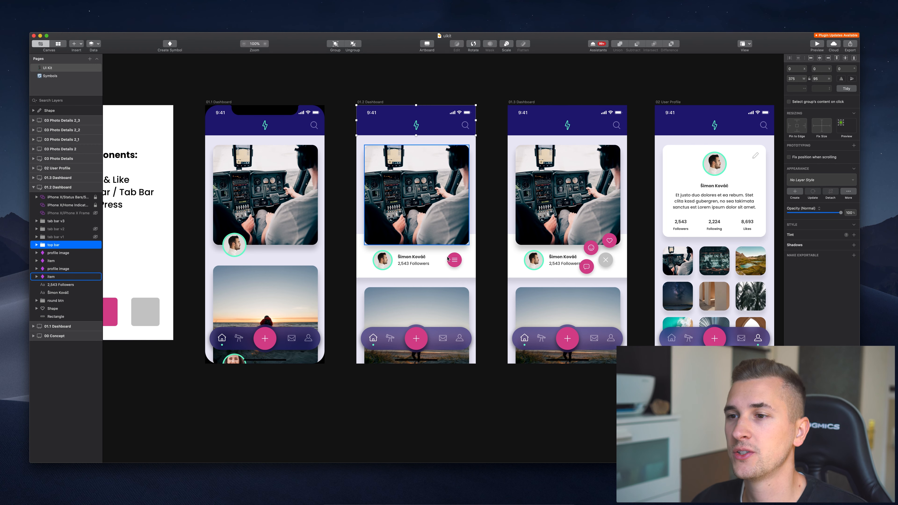
scroll(397, 319, down, 1)
scroll(397, 318, right, 1)
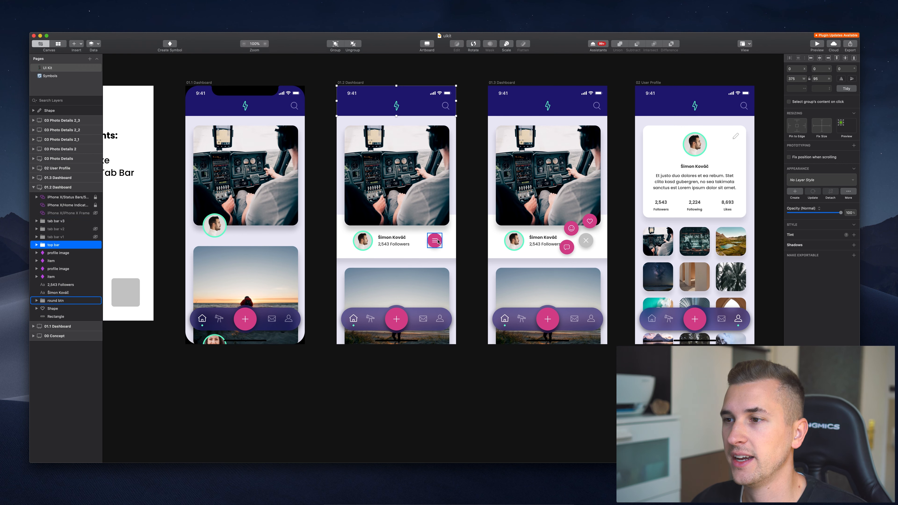
scroll(435, 235, right, 10)
scroll(435, 235, down, 1)
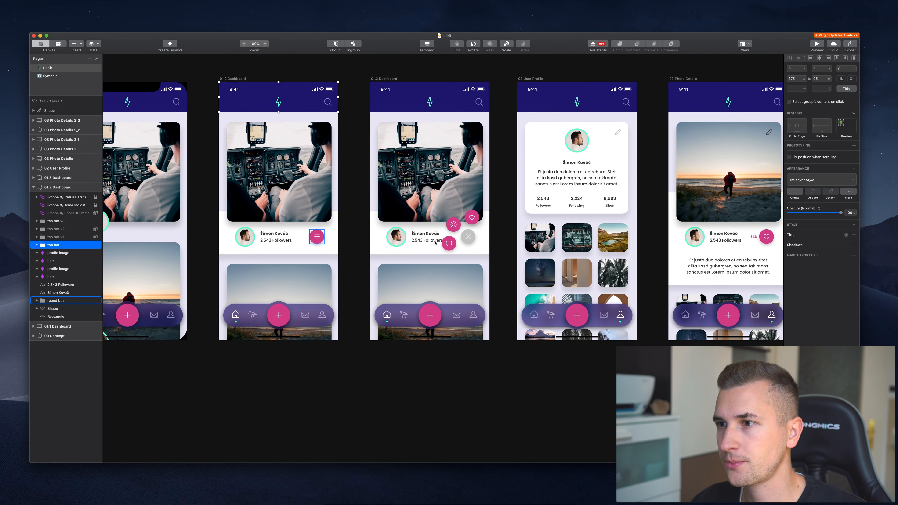
scroll(435, 243, right, 13)
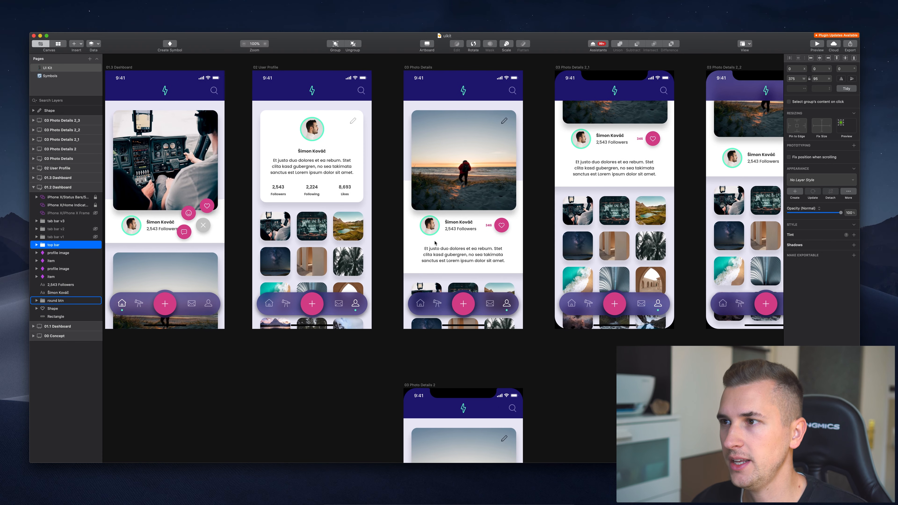
scroll(435, 244, up, 1)
scroll(434, 243, right, 8)
scroll(435, 243, up, 1)
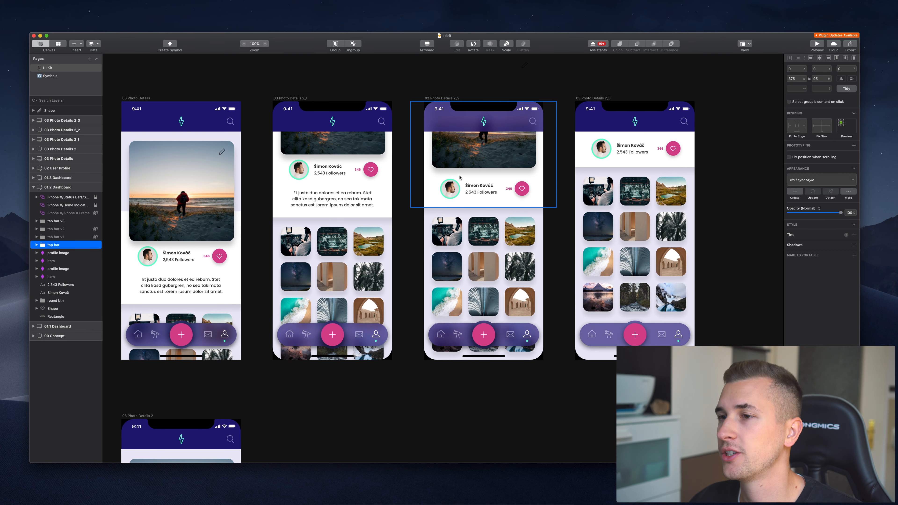
scroll(459, 177, left, 1)
scroll(460, 177, left, 15)
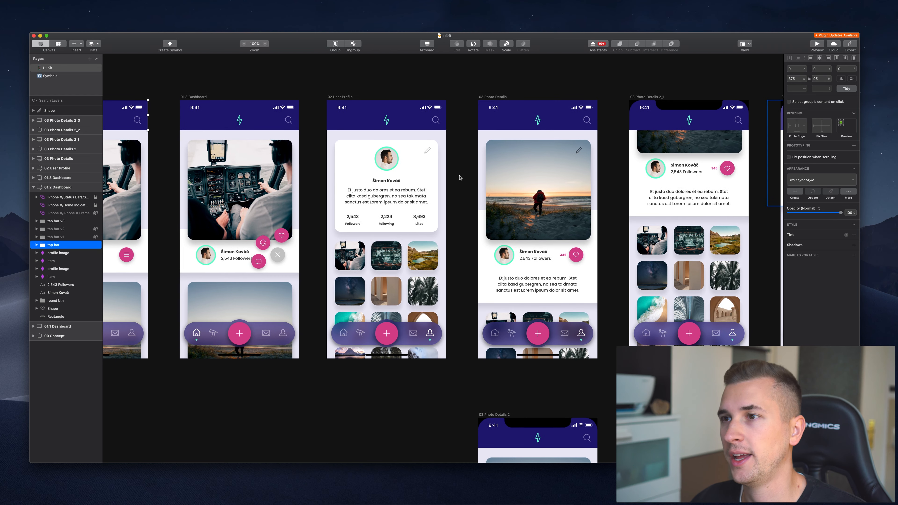
click(406, 116)
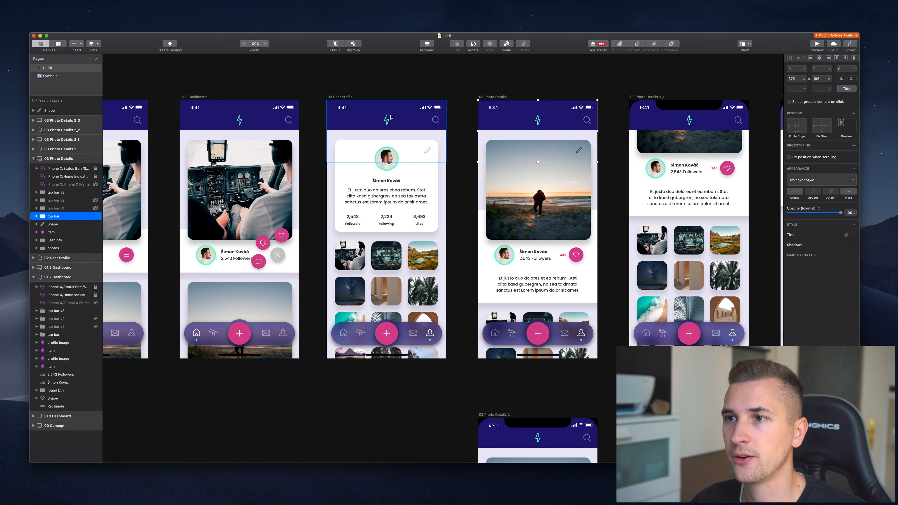
scroll(407, 113, left, 19)
click(510, 114)
scroll(510, 114, right, 3)
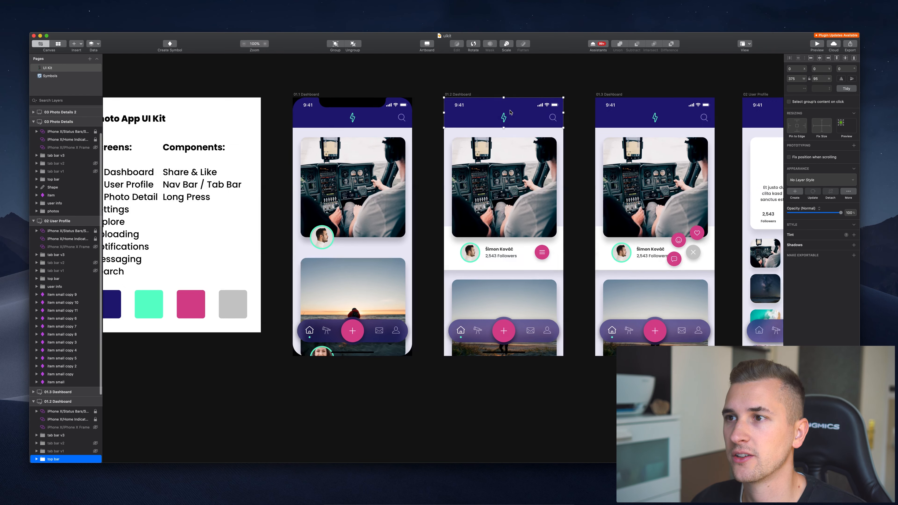
scroll(53, 384, down, 5)
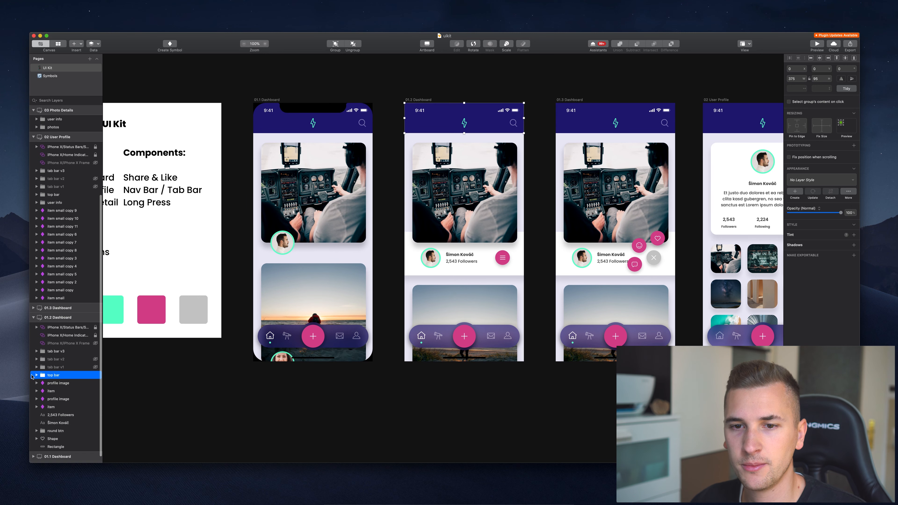
Expand the top bar group in Layers and select its lightning-bolt shape layer.
click(37, 375)
scroll(41, 372, down, 2)
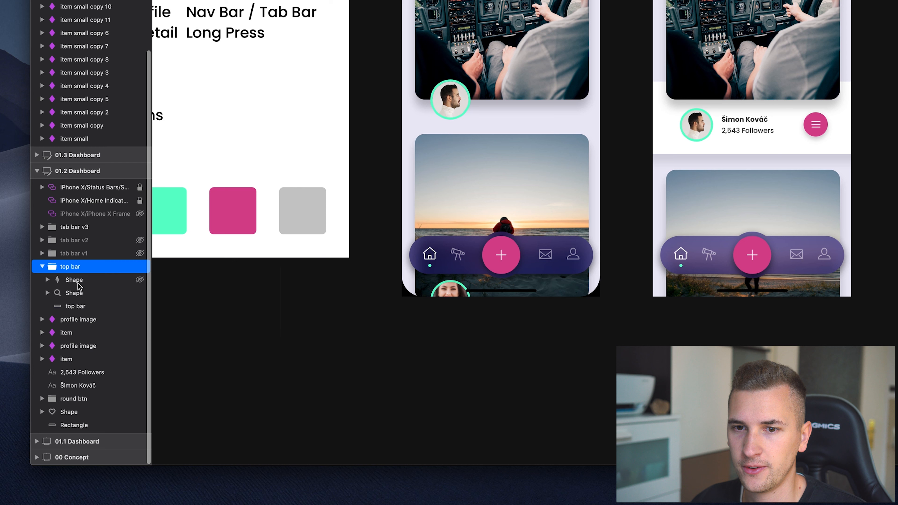
click(57, 352)
Rename the lightning-bolt layer to logo and the search icon layer to icon_search.
double_click(77, 284)
key(BackSpace)
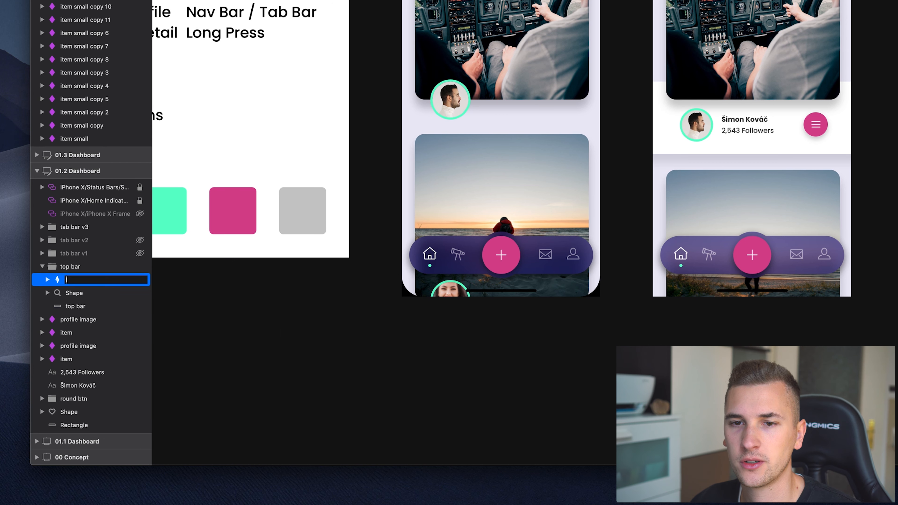
double_click(79, 296)
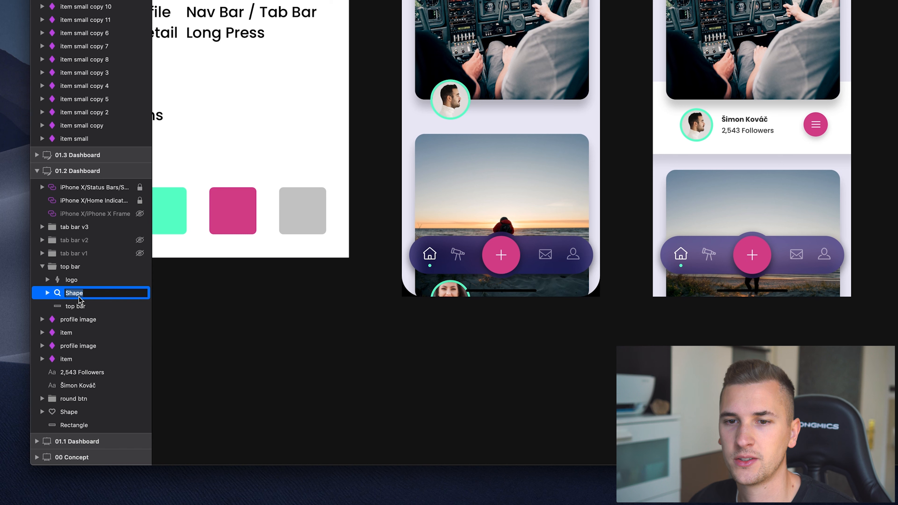
key(BackSpace)
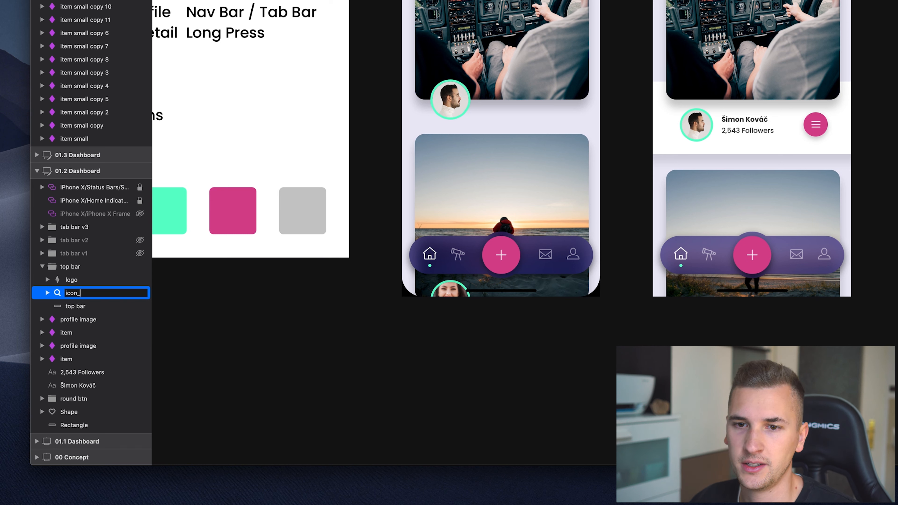
text(icon_search)
key(Return)
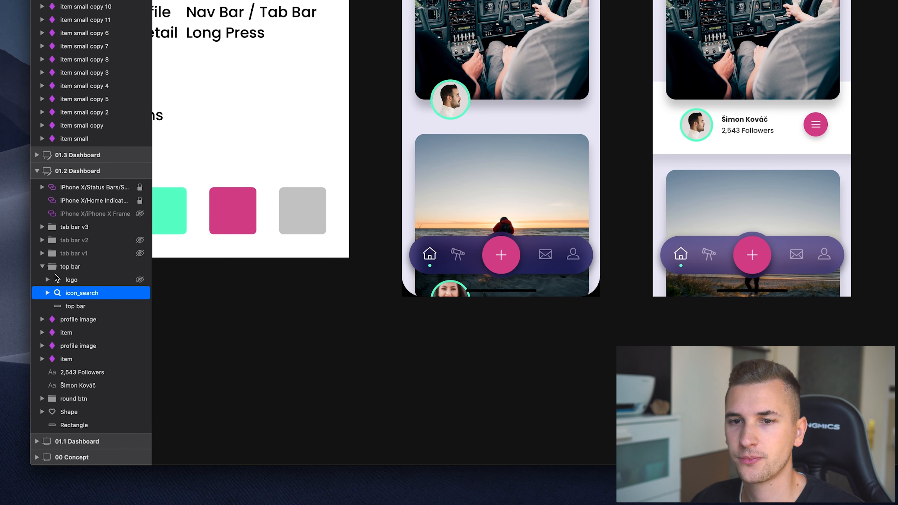
Turn the top bar group into a 'top bar' symbol and view it on the Symbols page.
click(70, 269)
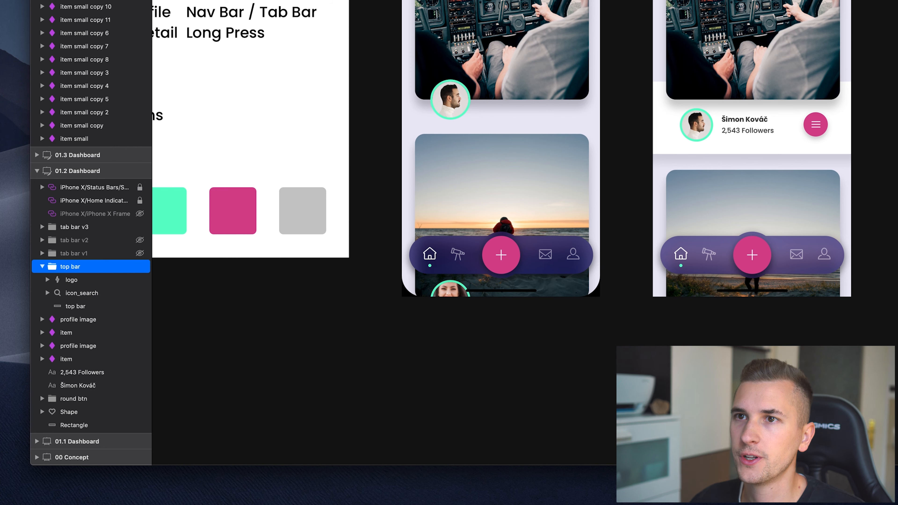
key(super+y)
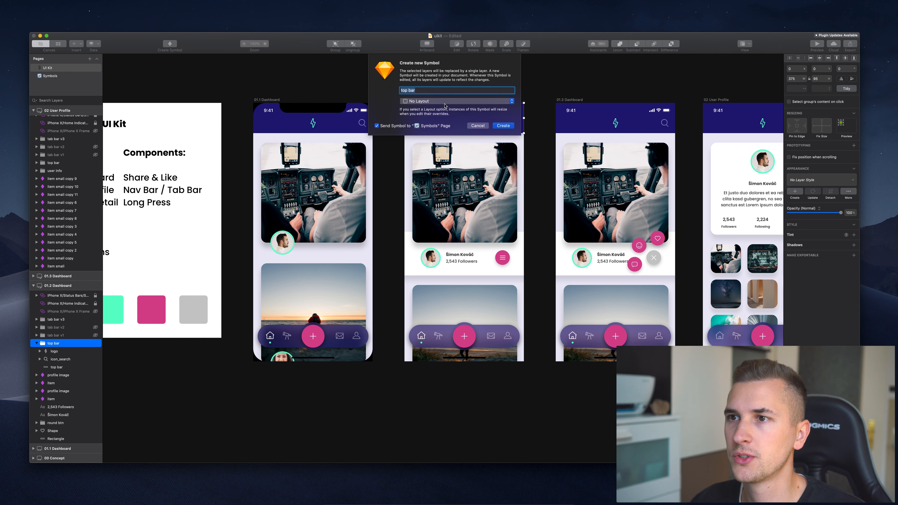
click(502, 126)
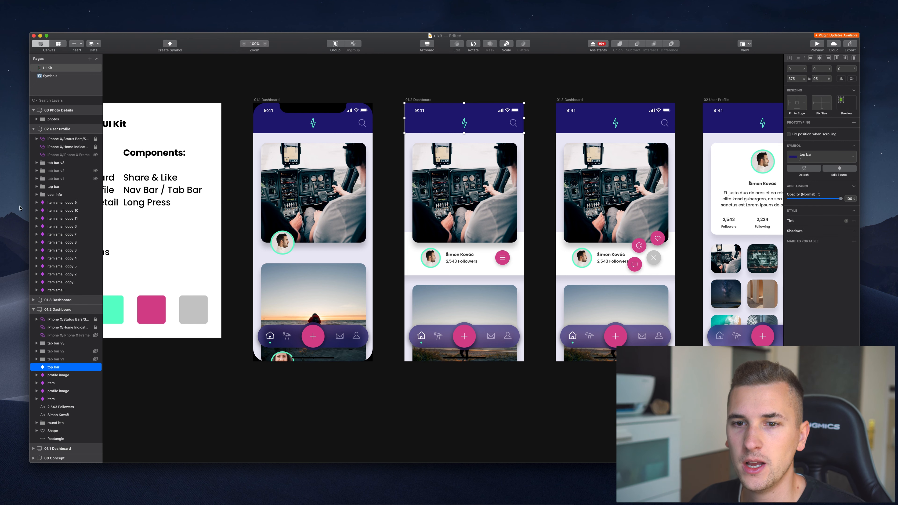
click(49, 76)
scroll(320, 248, right, 8)
scroll(318, 255, right, 2)
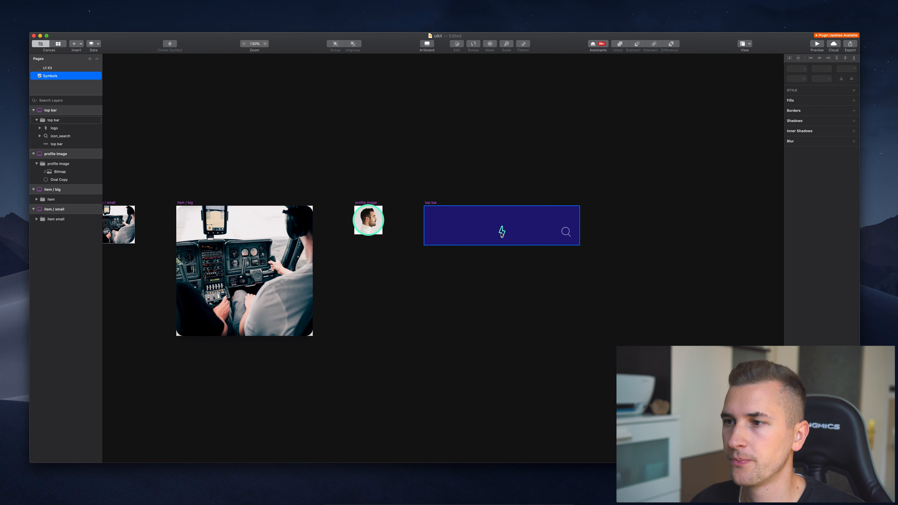
Create a separate 'logo' symbol from the lightning shape inside the top bar symbol.
scroll(502, 234, up, 5)
double_click(503, 232)
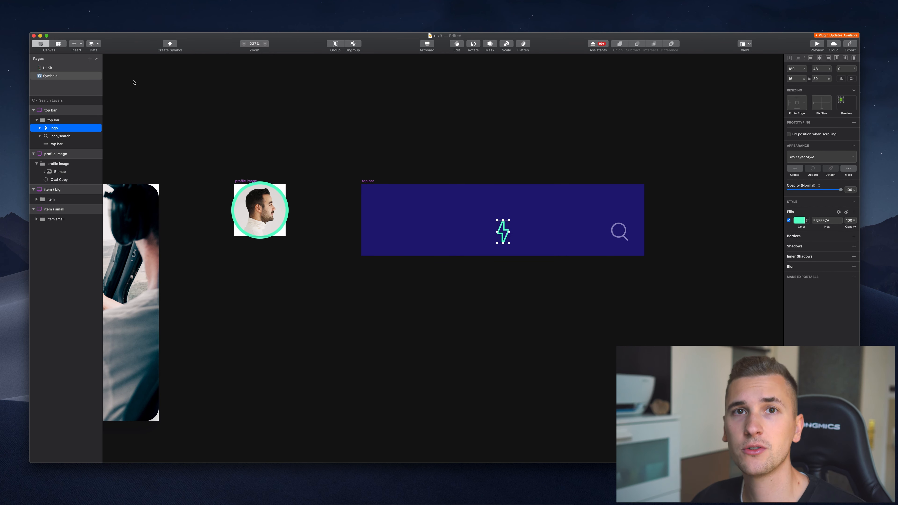
click(166, 47)
key(Return)
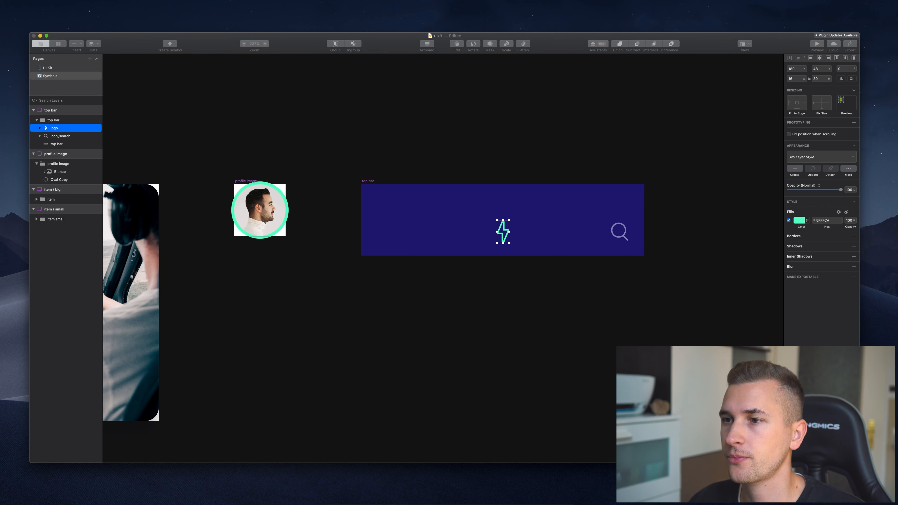
scroll(486, 146, down, 3)
scroll(485, 146, right, 2)
scroll(485, 148, right, 1)
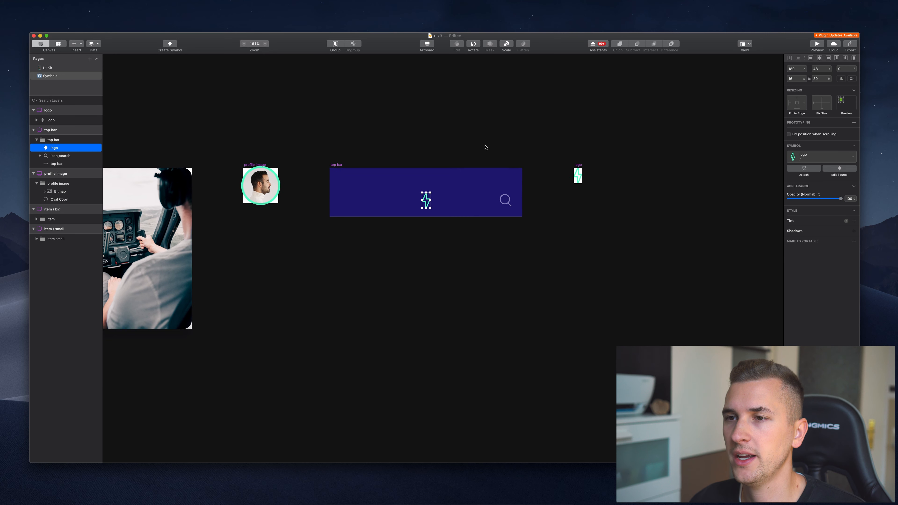
scroll(485, 147, left, 3)
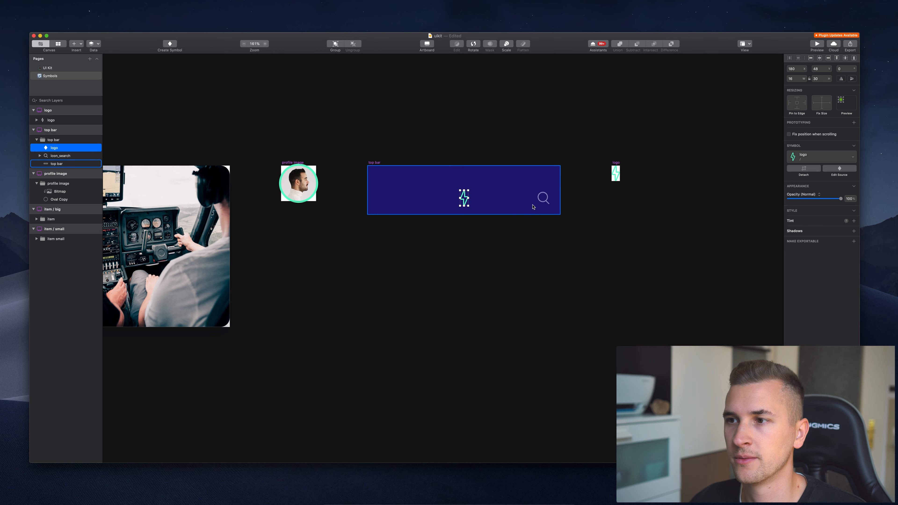
scroll(204, 114, left, 3)
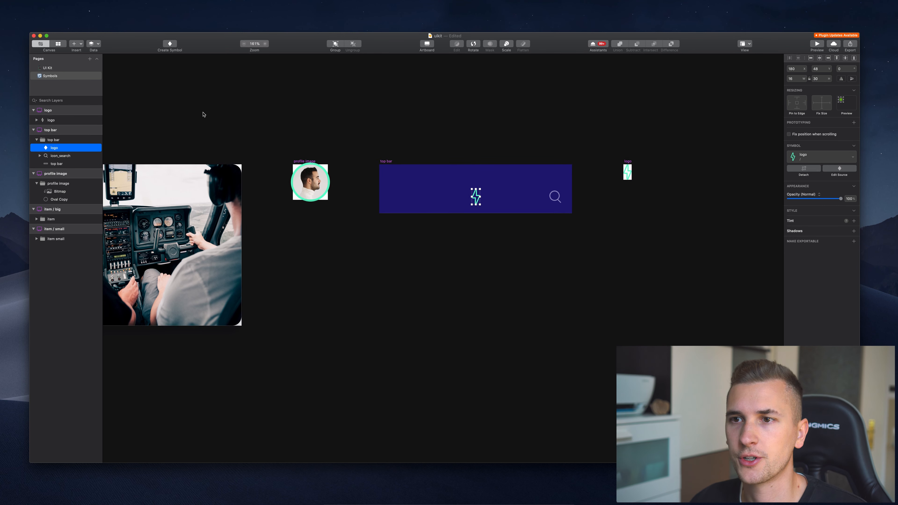
scroll(204, 114, down, 3)
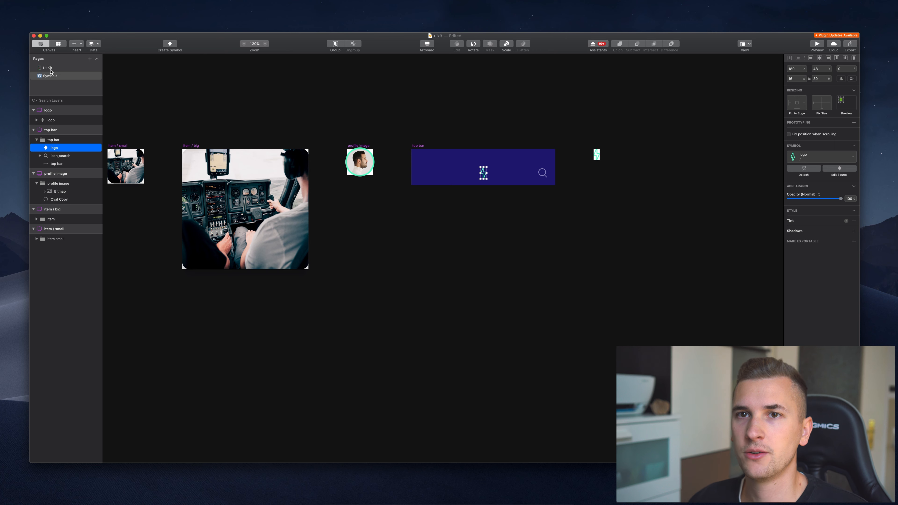
On the 01.2 Dashboard, rename the 'tab bar v3' group to 'tab bar'.
click(47, 68)
scroll(284, 191, right, 8)
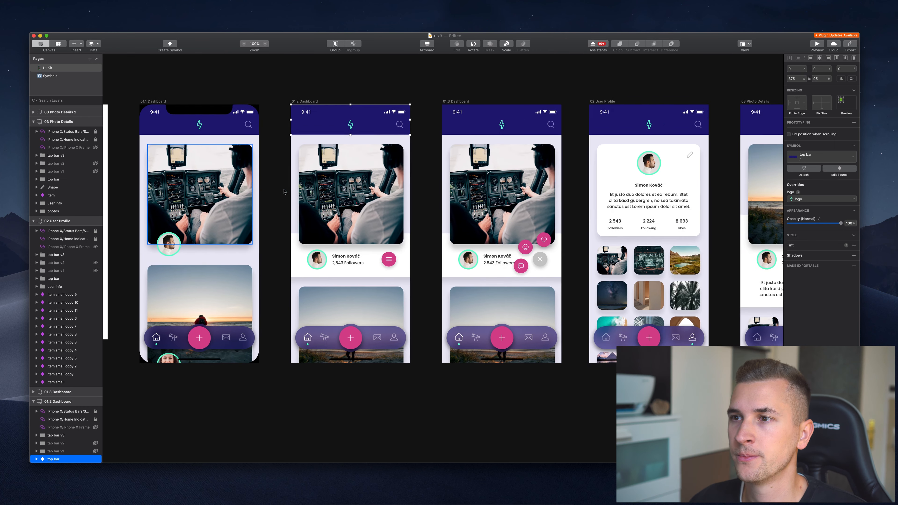
scroll(284, 192, left, 6)
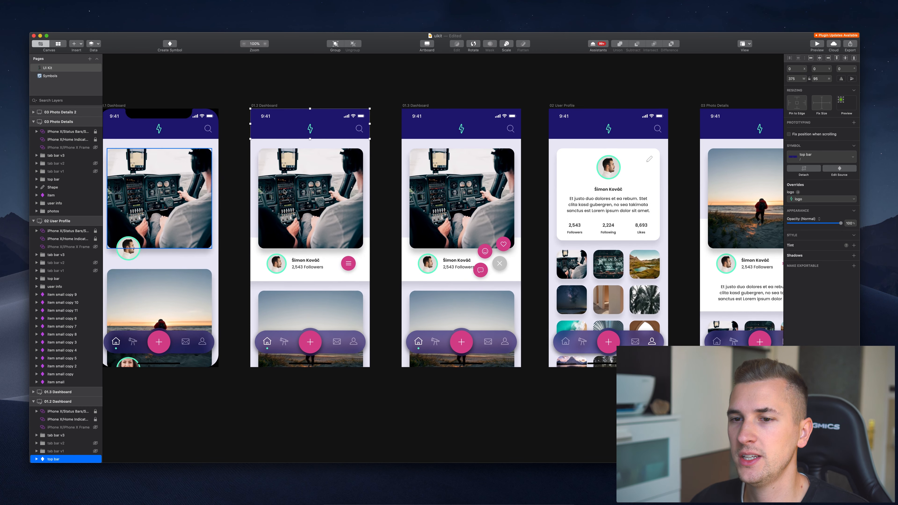
click(388, 334)
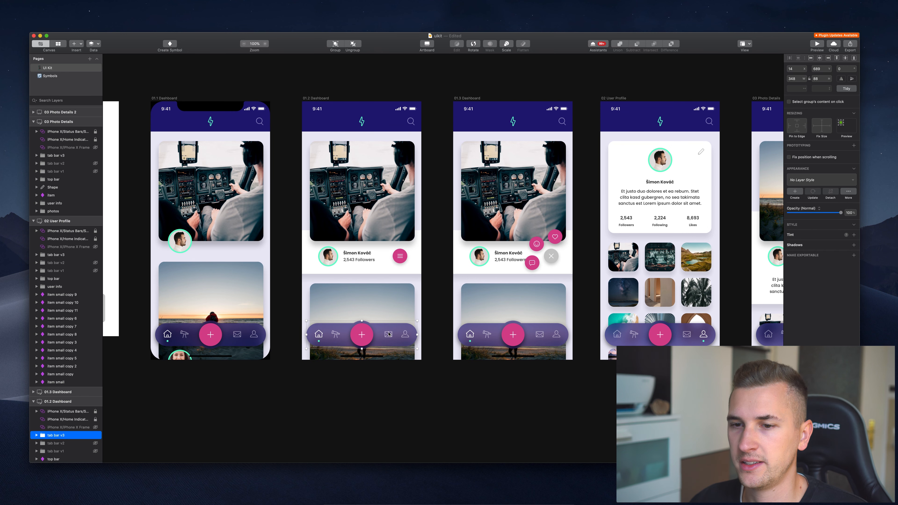
key(super+r)
key(Right)
key(BackSpace)
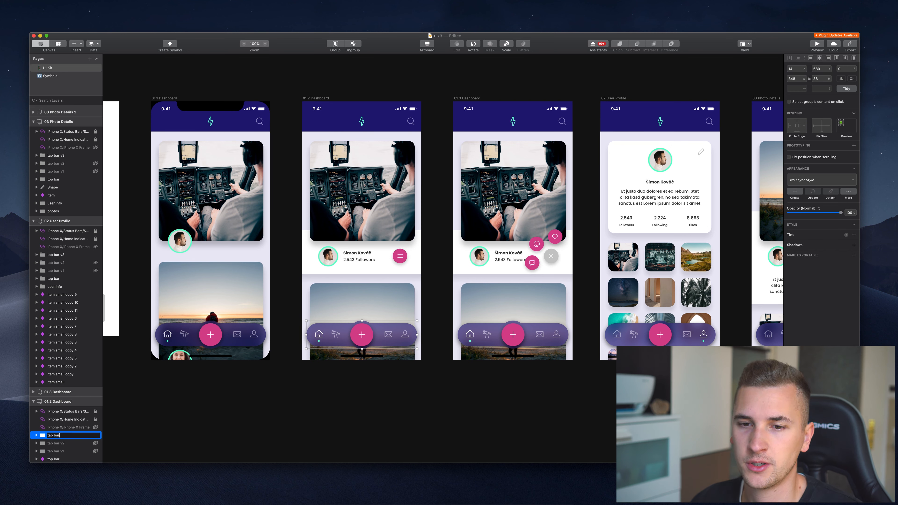
key(Return)
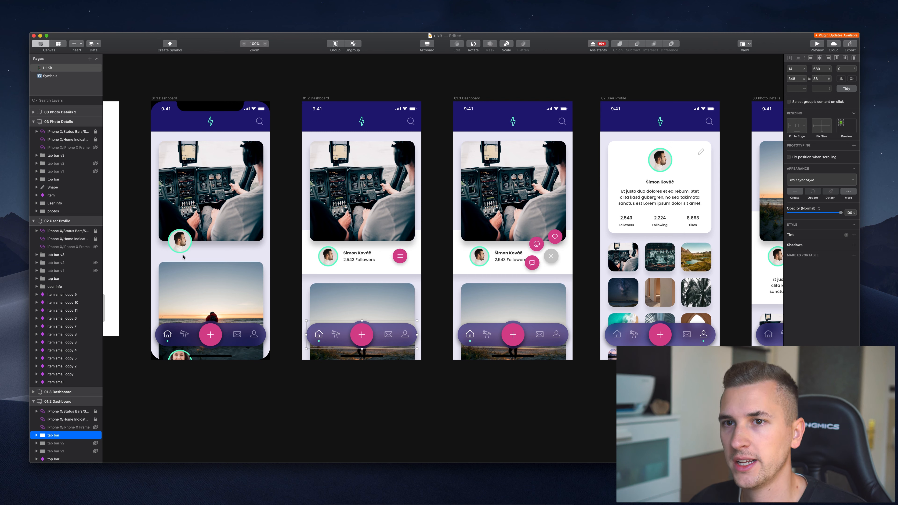
Create a 'tab bar' symbol from it and check it on the Symbols page.
click(165, 46)
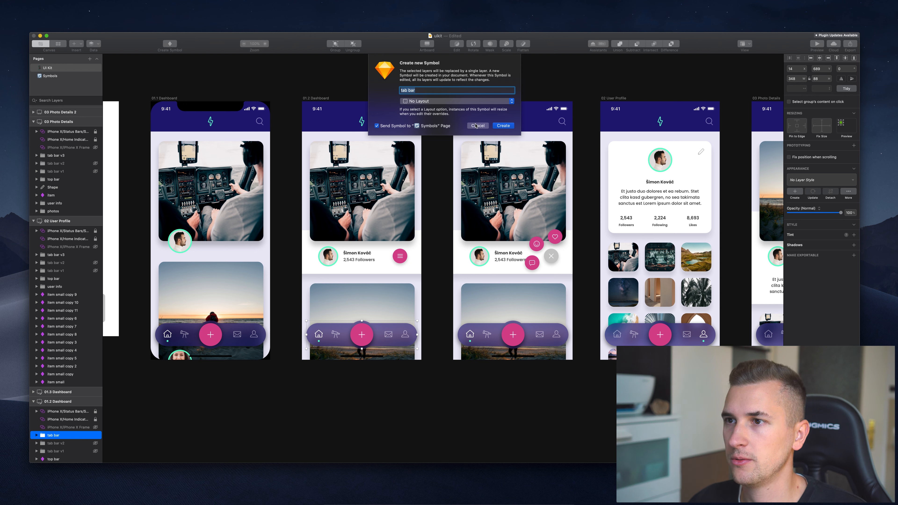
click(503, 125)
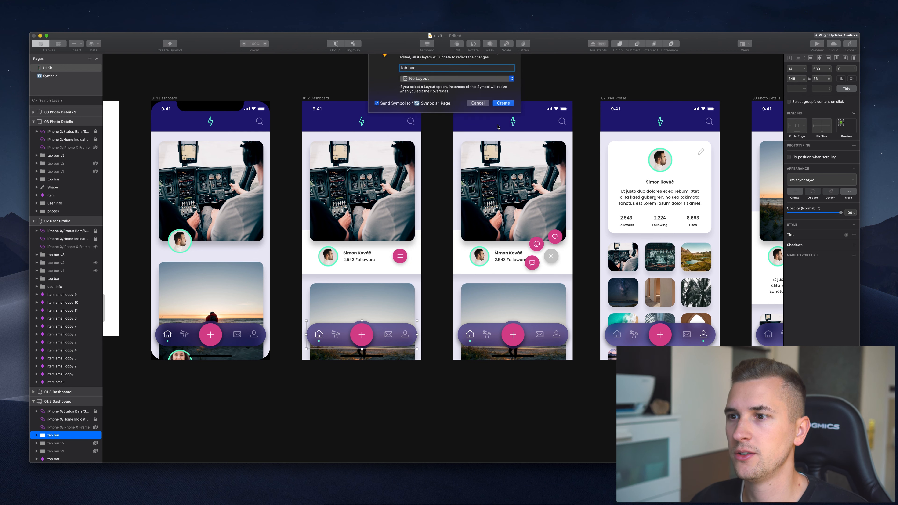
click(58, 81)
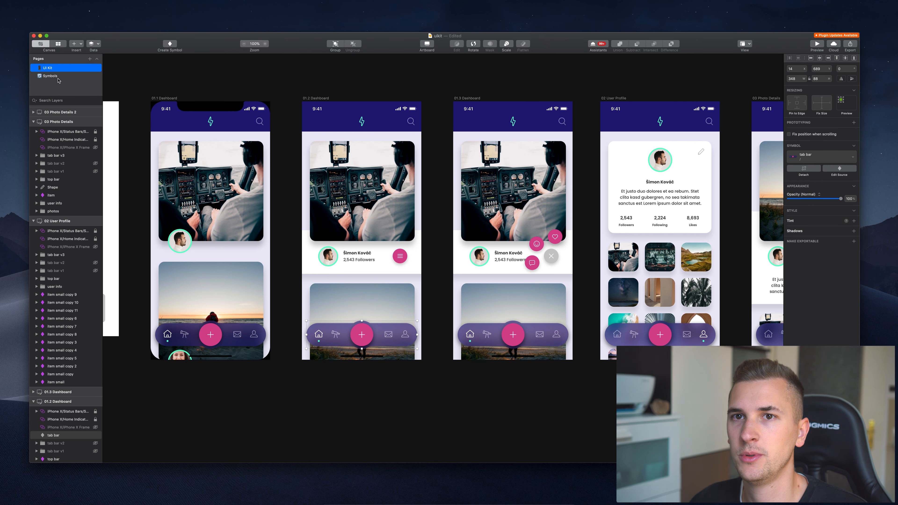
click(58, 79)
scroll(365, 194, right, 5)
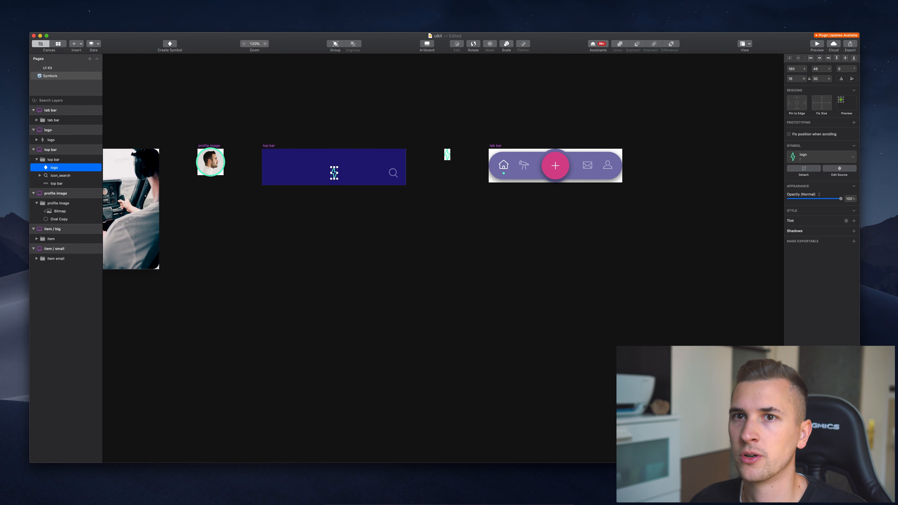
scroll(328, 149, right, 10)
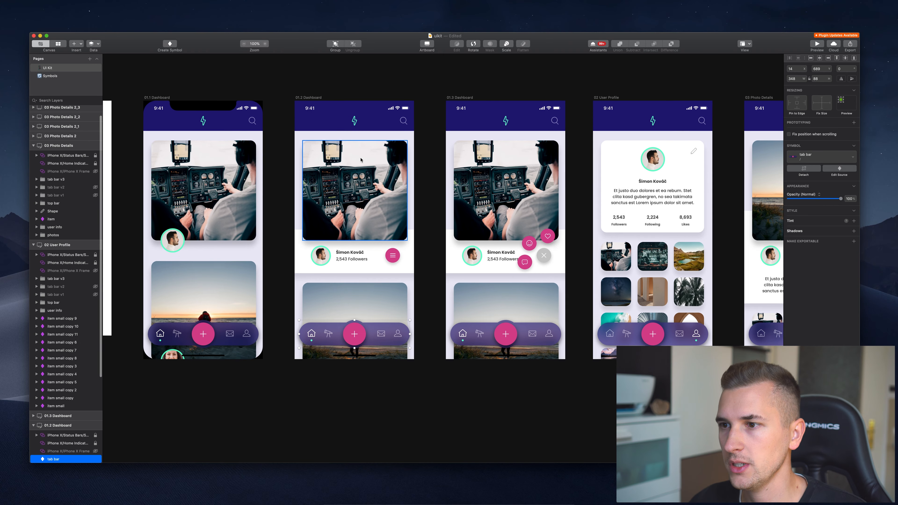
scroll(361, 160, right, 10)
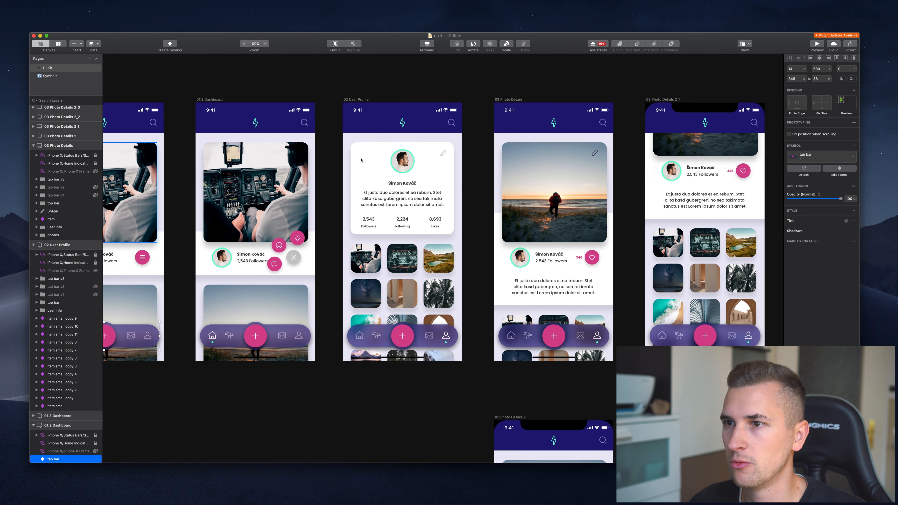
scroll(352, 162, left, 5)
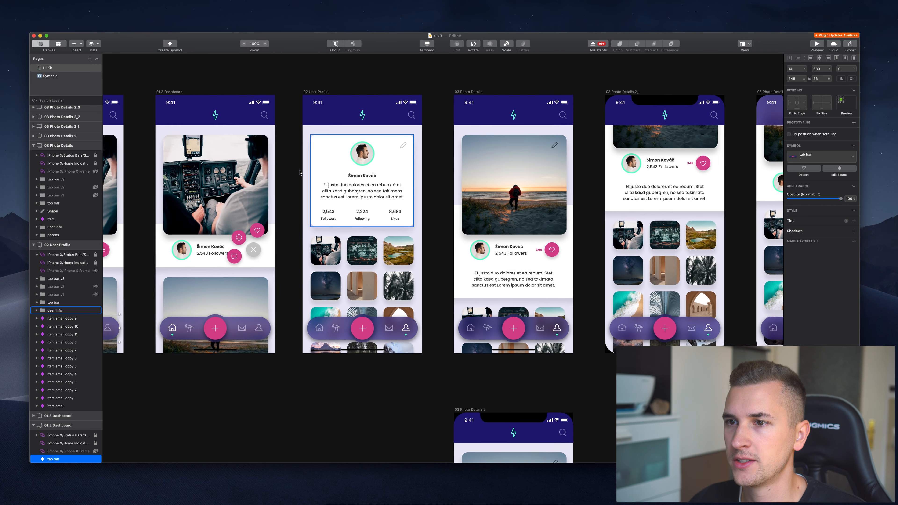
scroll(331, 163, up, 5)
Create a layer style named 'Cards' from the profile card's white background rectangle.
click(331, 162)
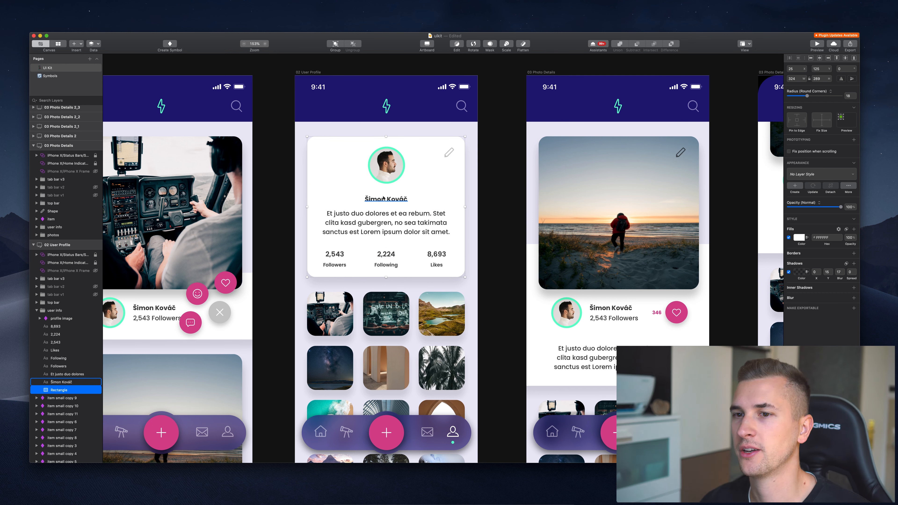
click(743, 175)
click(428, 167)
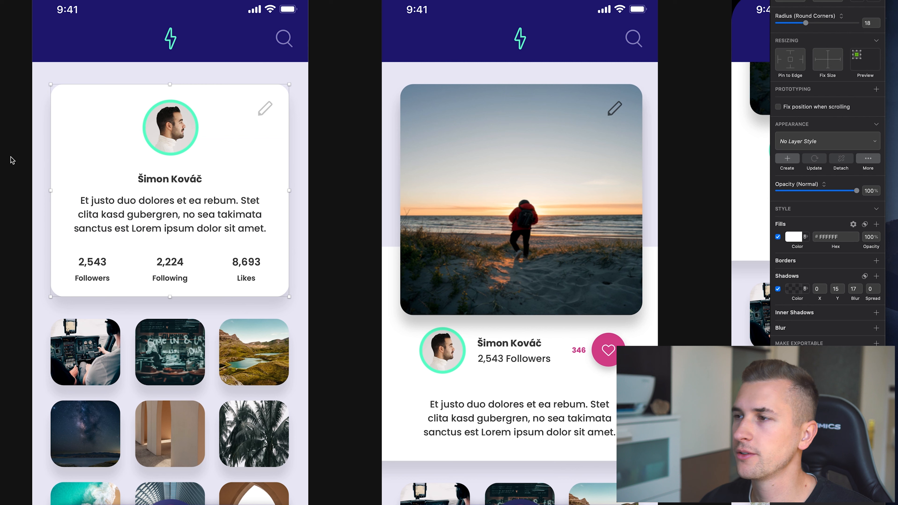
click(787, 159)
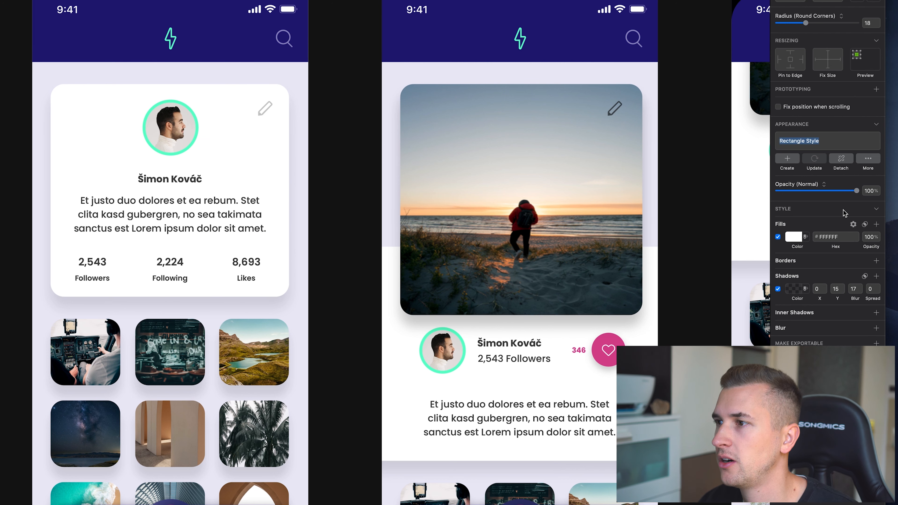
text(c)
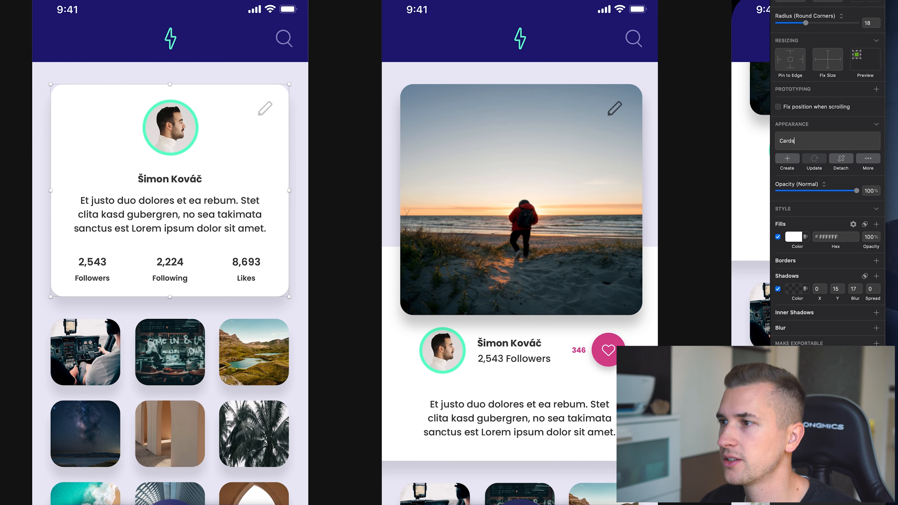
key(Return)
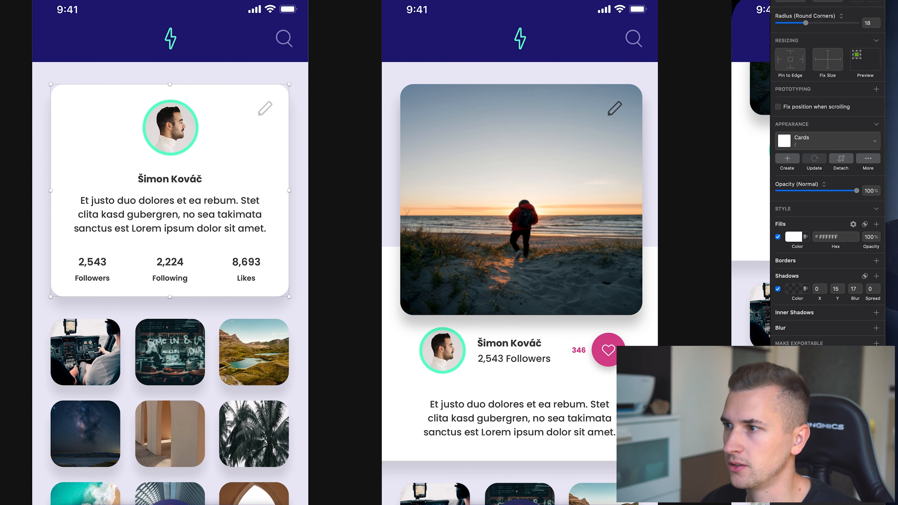
scroll(432, 172, down, 1)
scroll(432, 172, right, 1)
Select the purple top bar group on the Photo Details screen after inspecting its layers.
scroll(432, 169, right, 10)
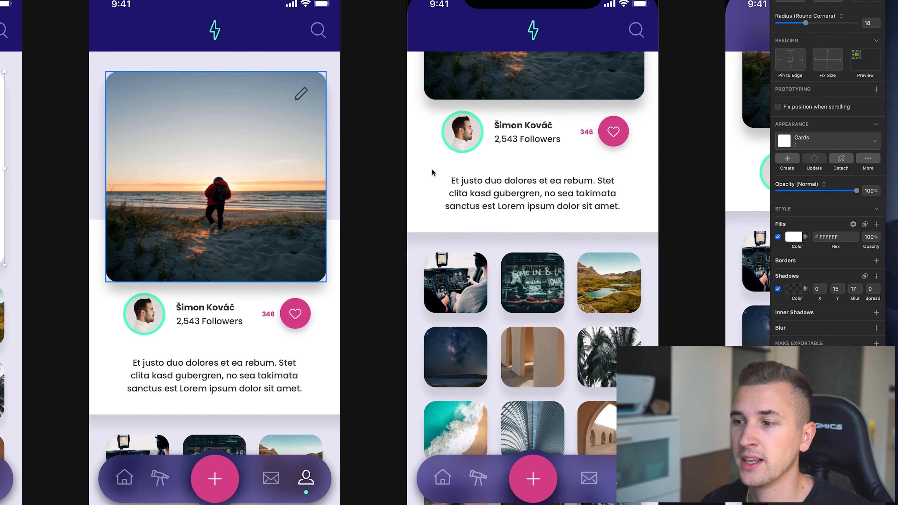
scroll(432, 173, right, 10)
scroll(432, 173, right, 6)
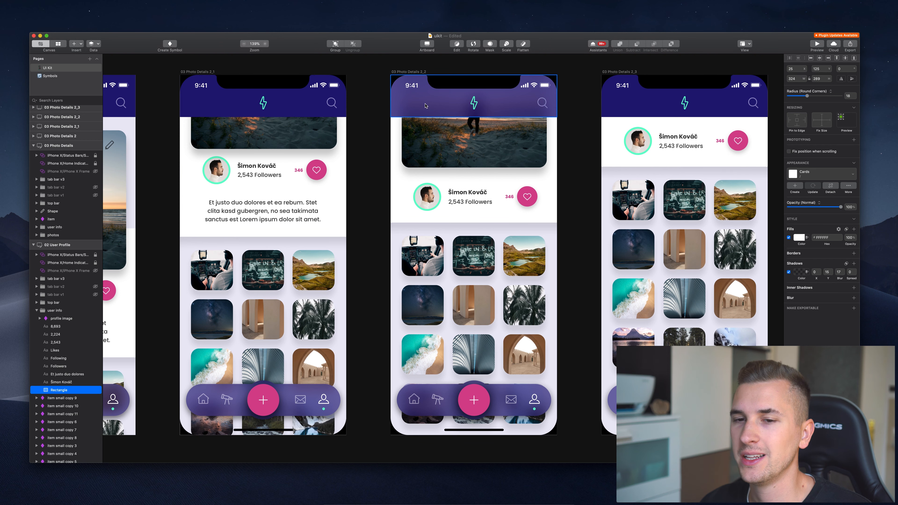
click(425, 106)
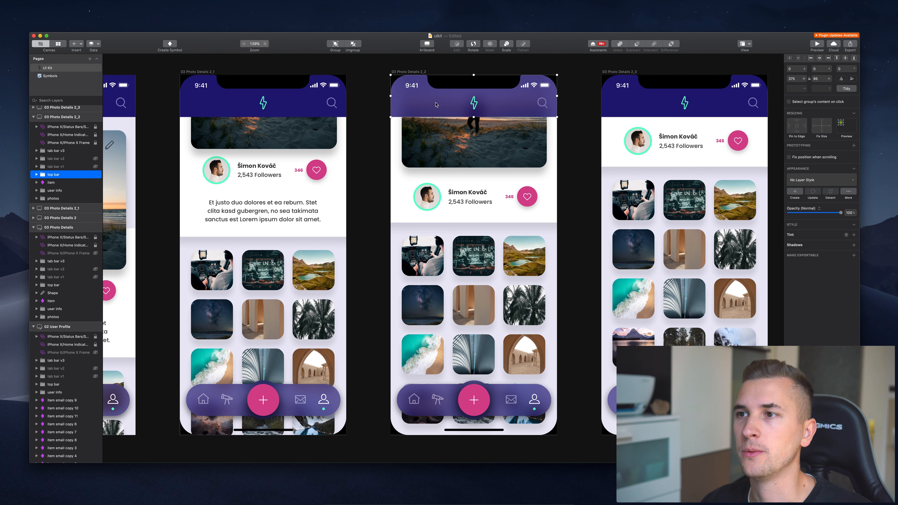
scroll(435, 104, right, 2)
scroll(436, 104, up, 1)
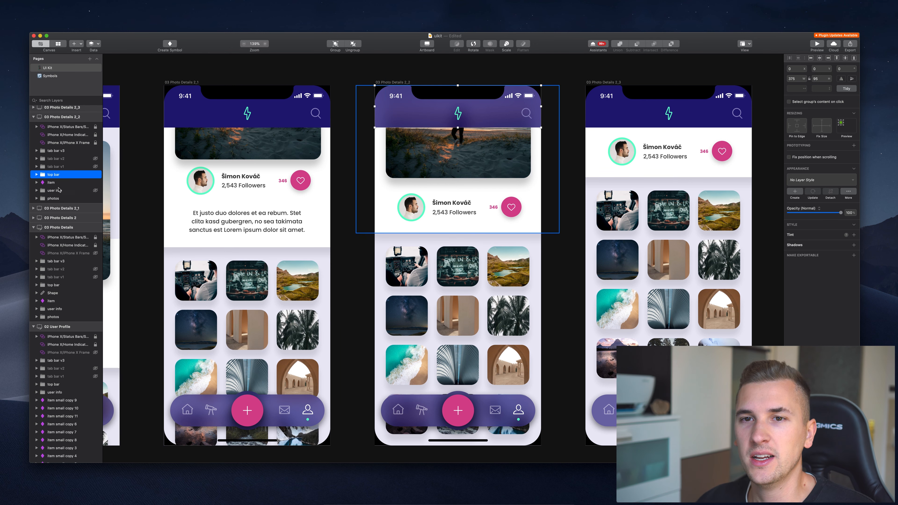
click(37, 174)
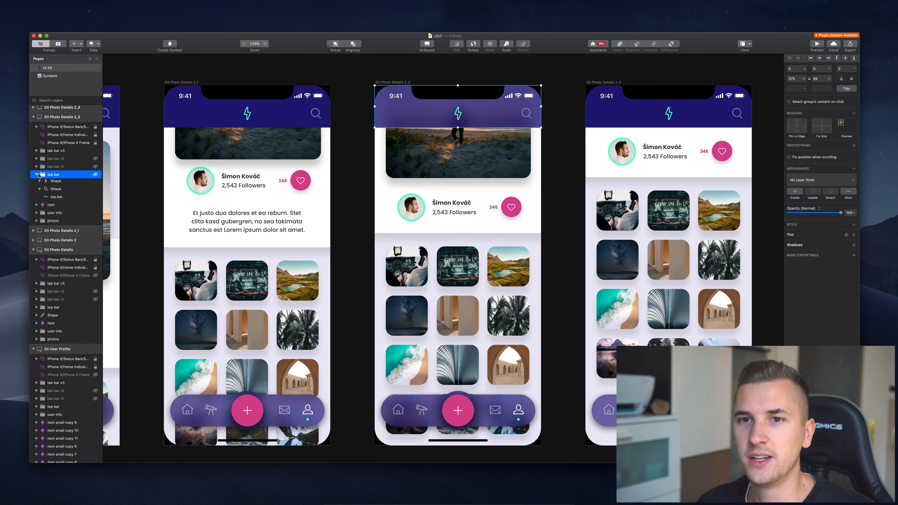
click(38, 174)
click(37, 175)
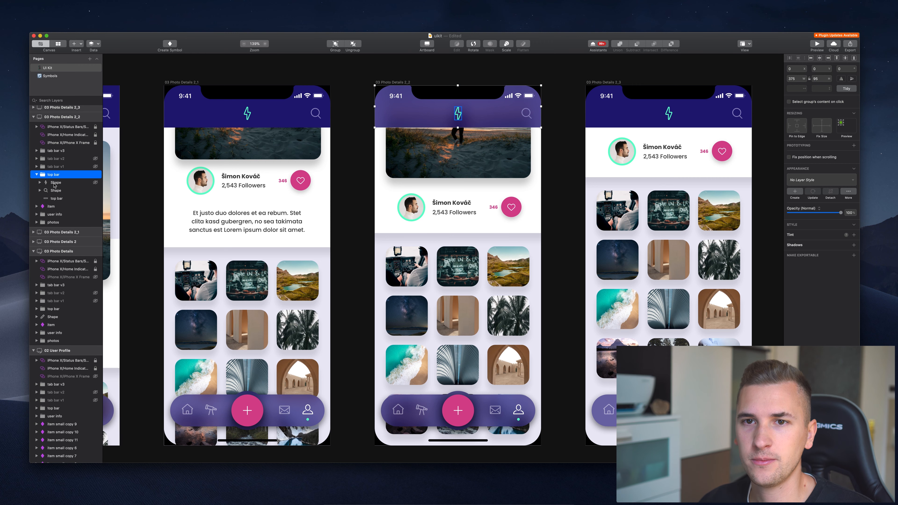
click(53, 182)
click(52, 175)
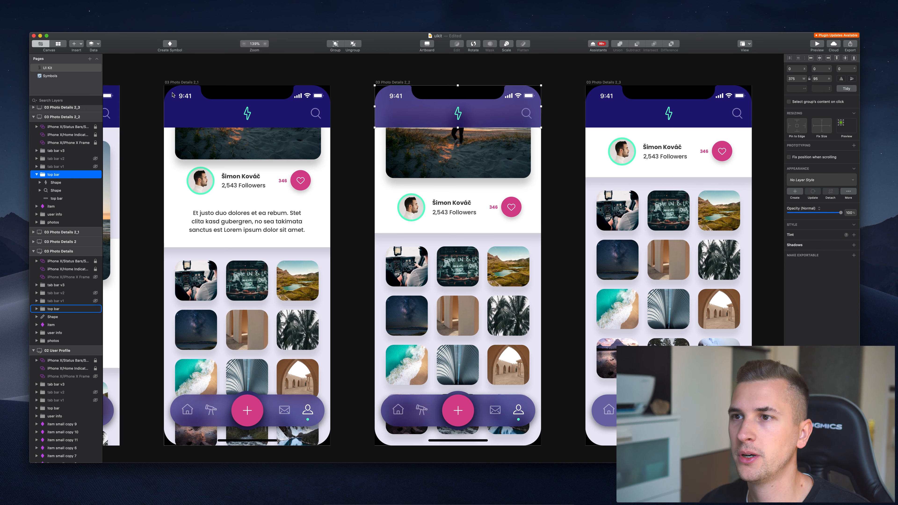
Create a symbol from it named 'top bar / scroll'.
click(170, 44)
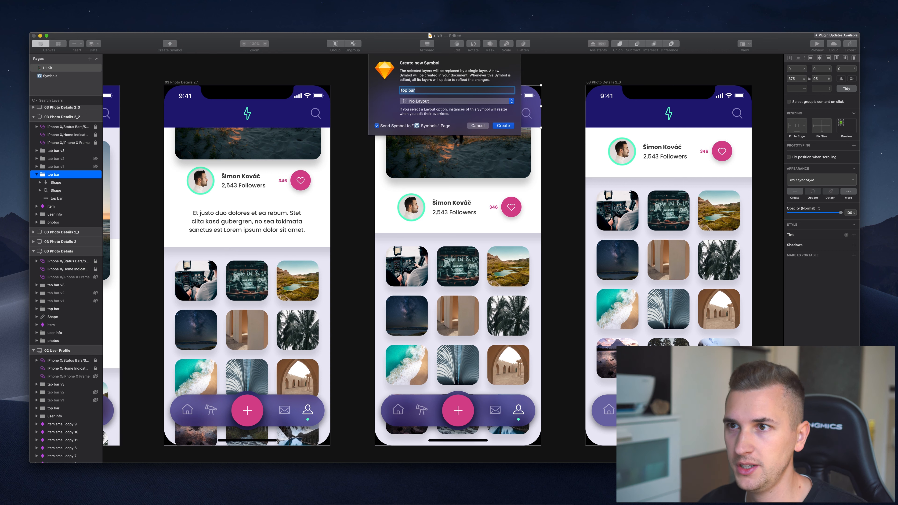
key(Right)
text(/)
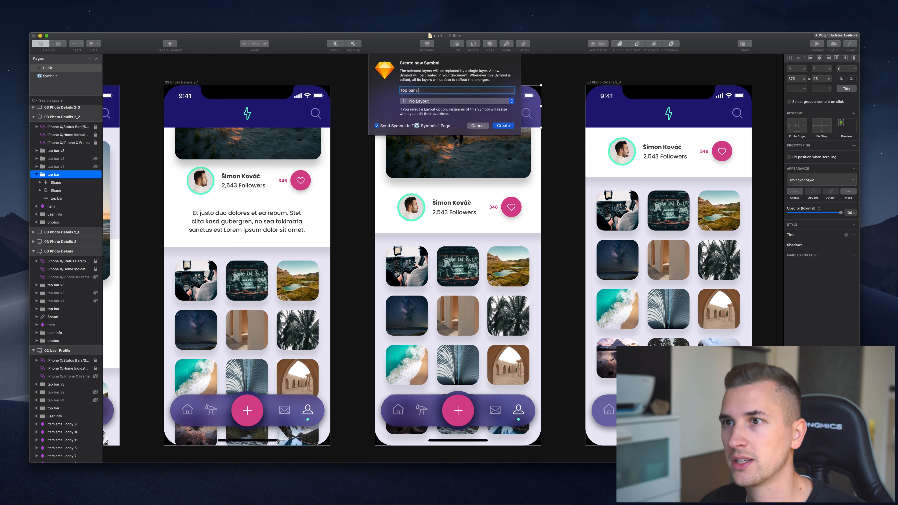
text( scro)
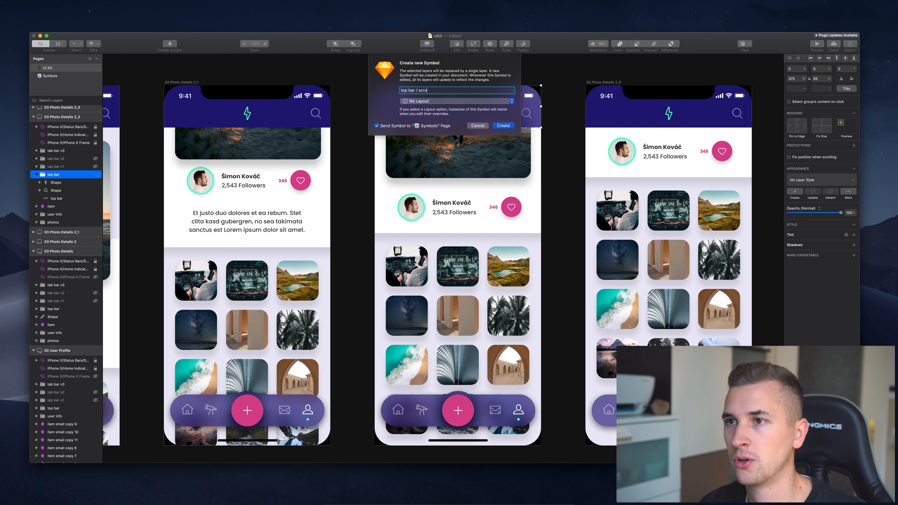
text(ll)
click(502, 125)
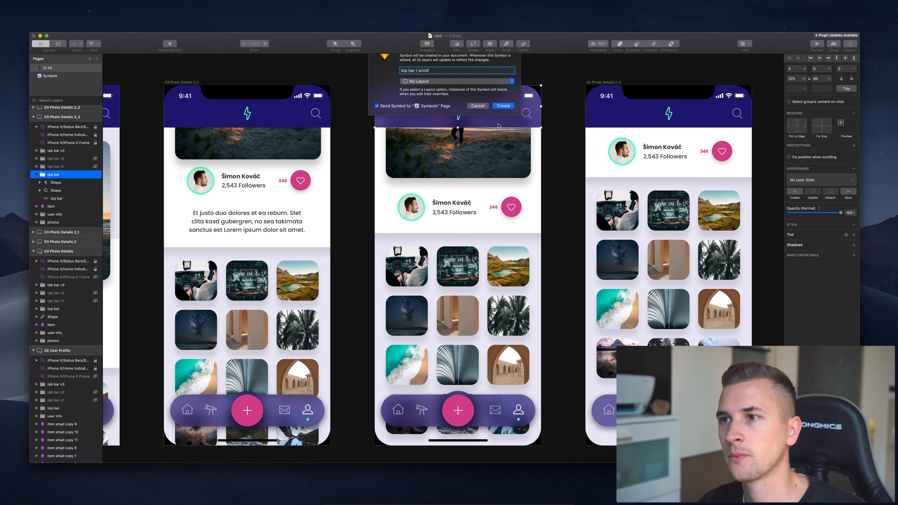
On the Symbols page, rename the dark top bar symbol to 'top bar / normal'.
click(50, 76)
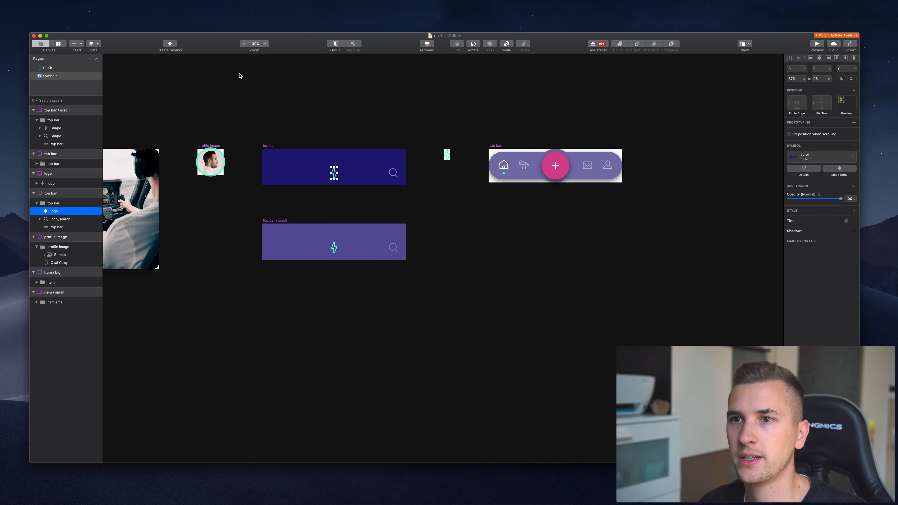
scroll(248, 106, left, 2)
double_click(308, 143)
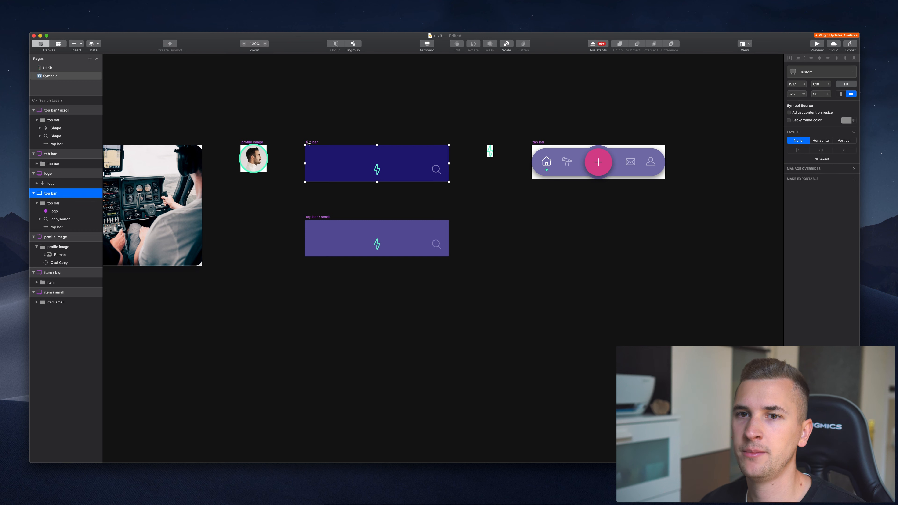
text(/ normal)
key(Return)
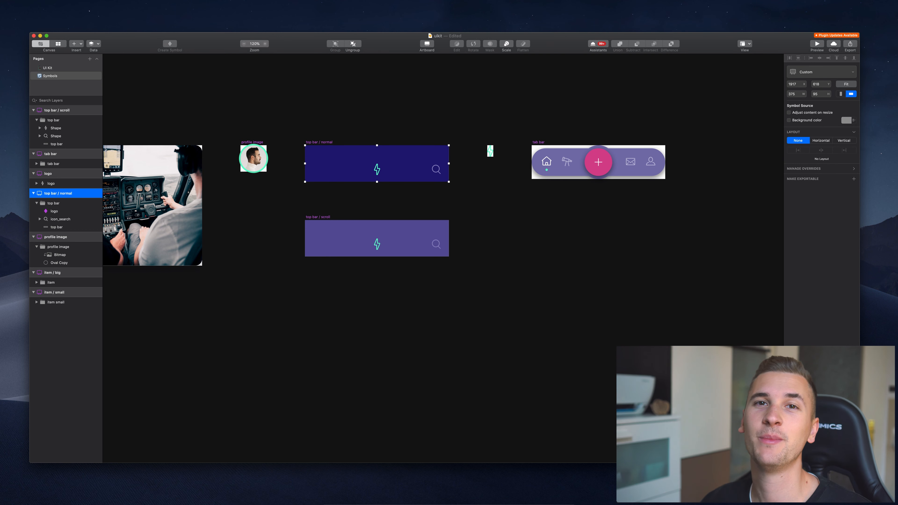
Replace the lightning shape in 'top bar / scroll' with the copied logo symbol, then return to UI Kit.
scroll(370, 229, left, 3)
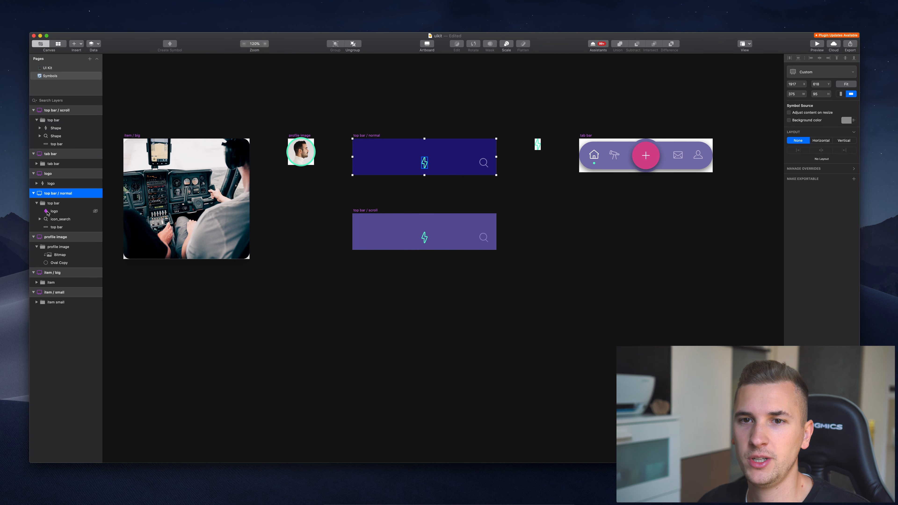
click(48, 213)
click(55, 129)
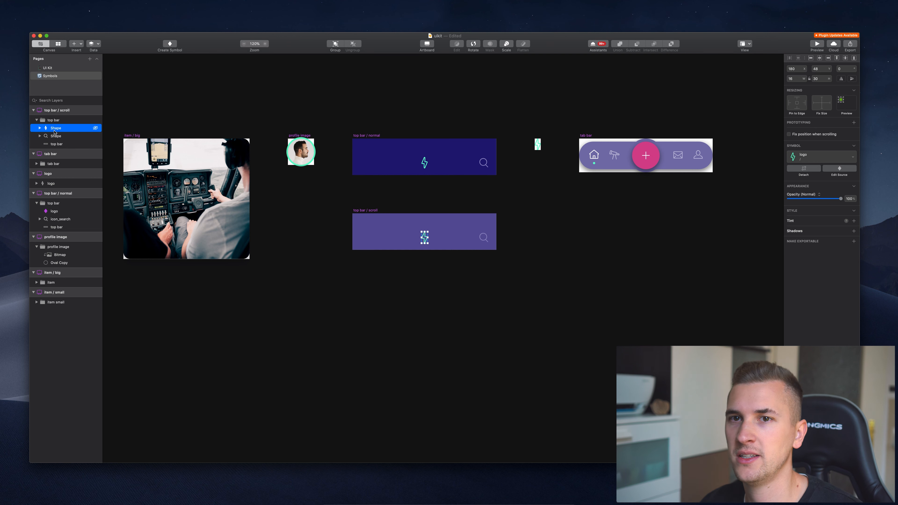
key(super+v)
click(57, 138)
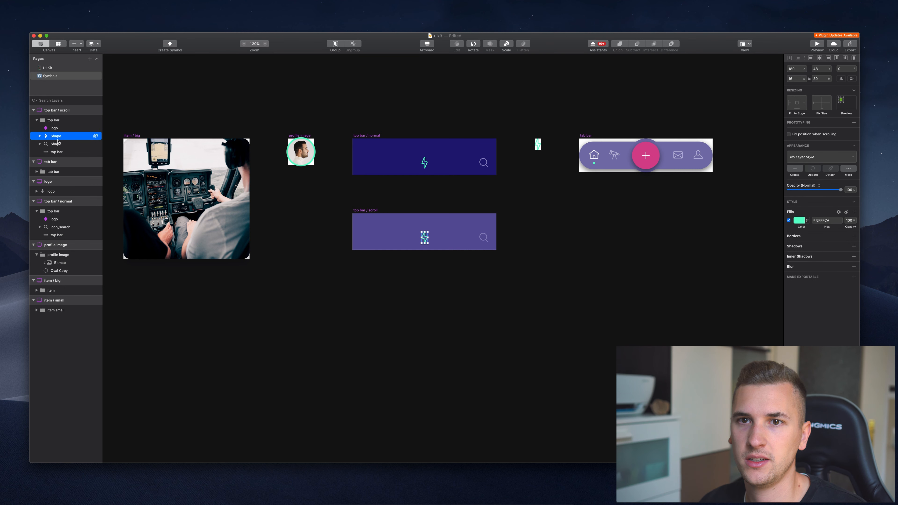
key(Delete)
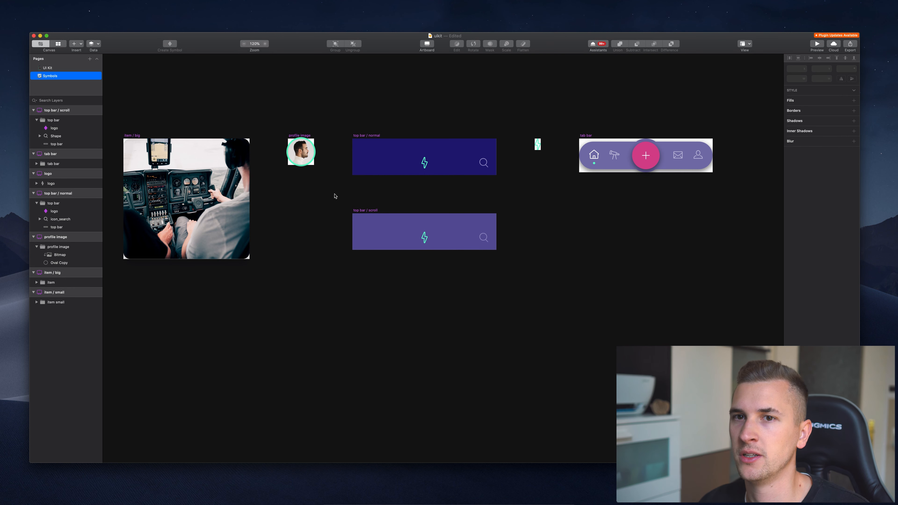
scroll(419, 194, right, 3)
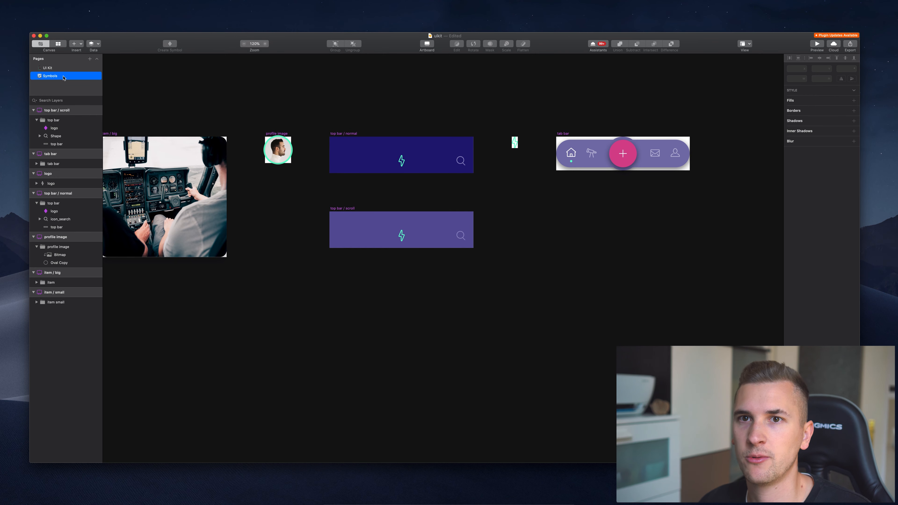
click(48, 68)
scroll(387, 117, right, 5)
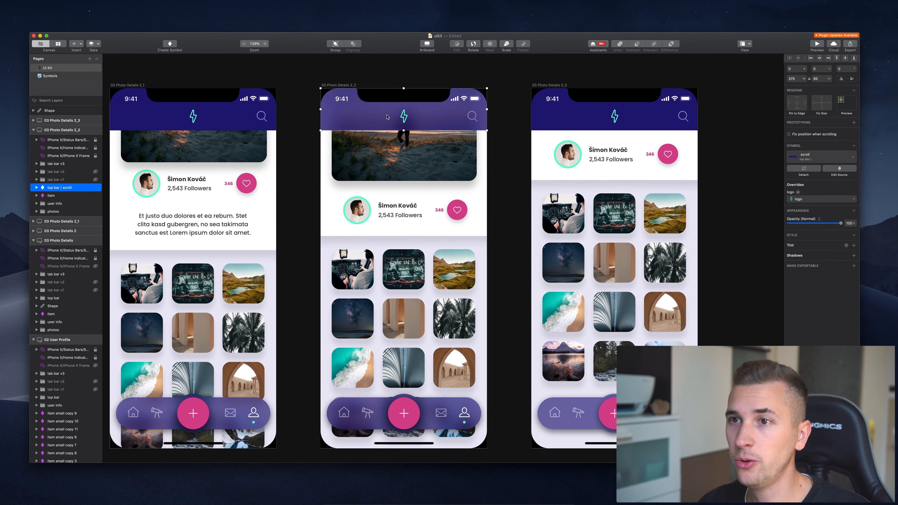
click(287, 99)
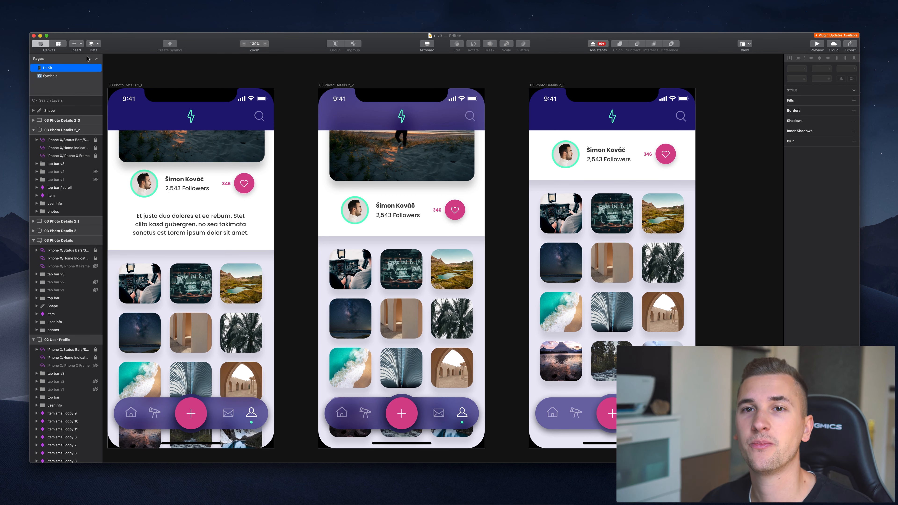
In the components symbols list, rename the logo symbol to 'logo / normal'.
click(58, 44)
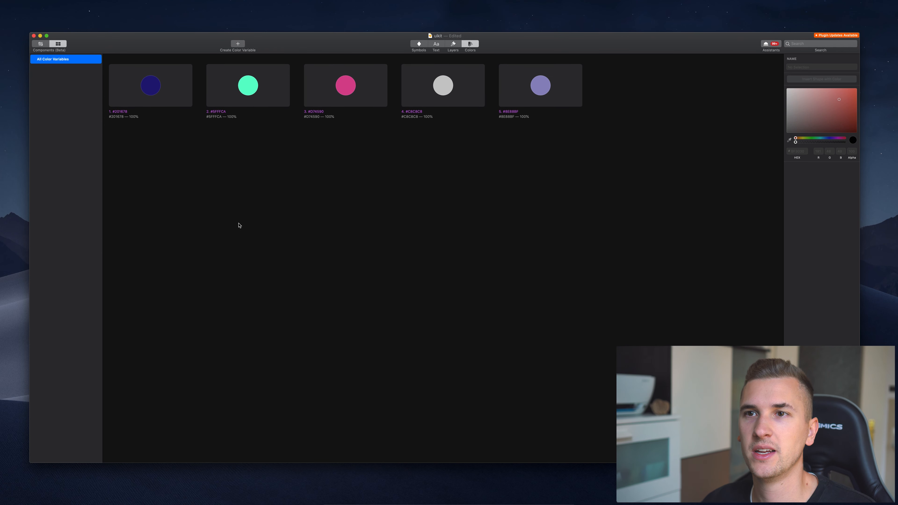
click(420, 44)
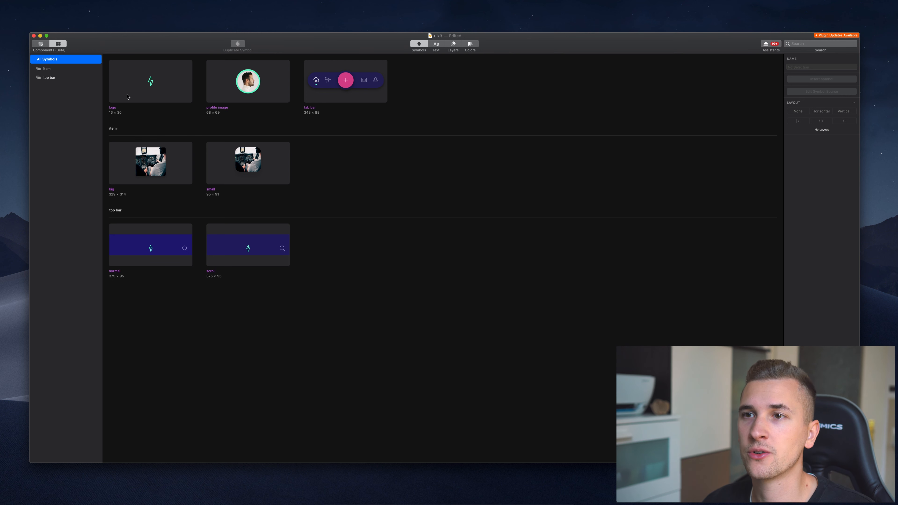
drag(170, 88, 253, 69)
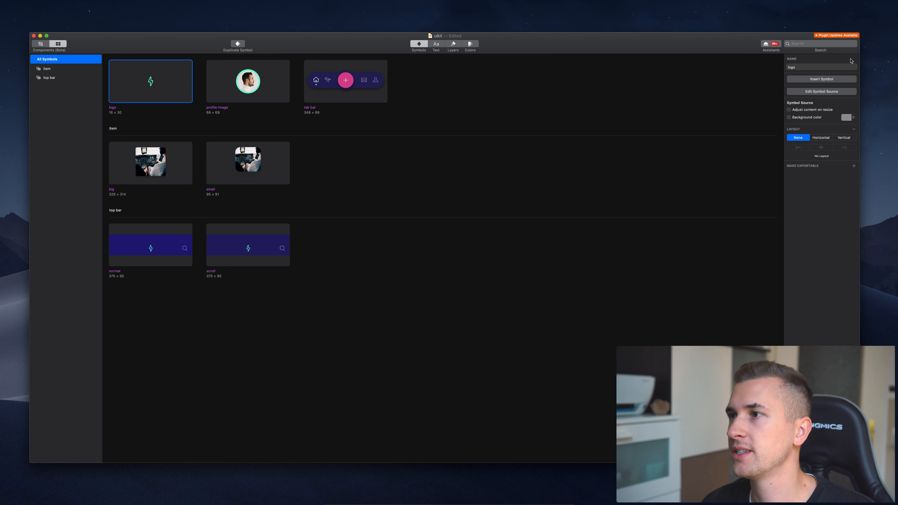
click(809, 66)
text(/ n)
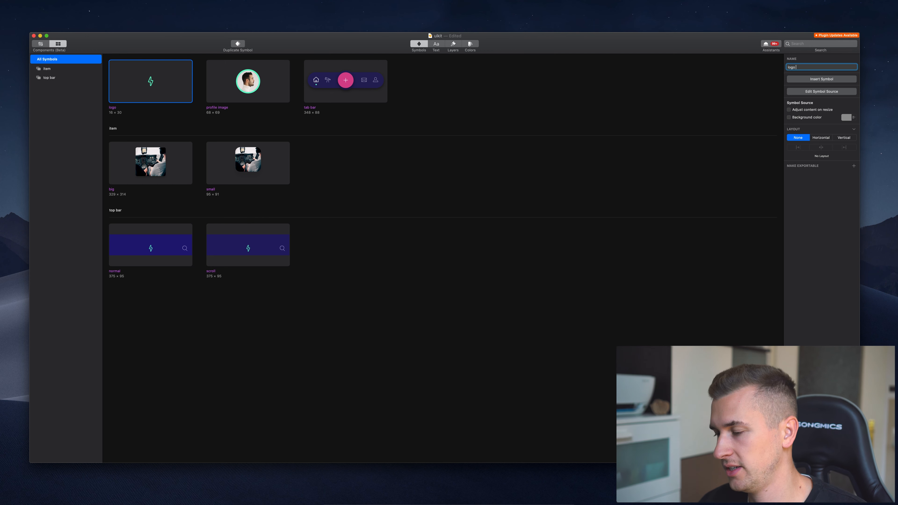
text(ormal)
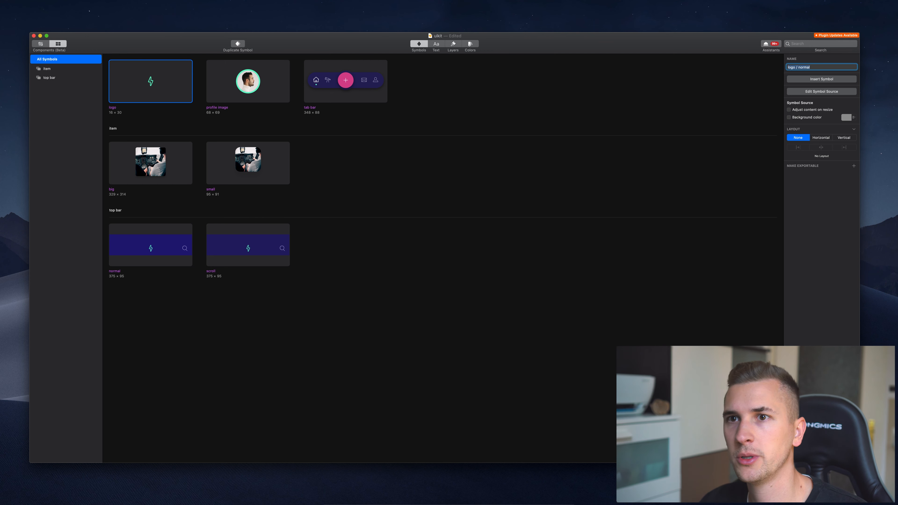
key(Return)
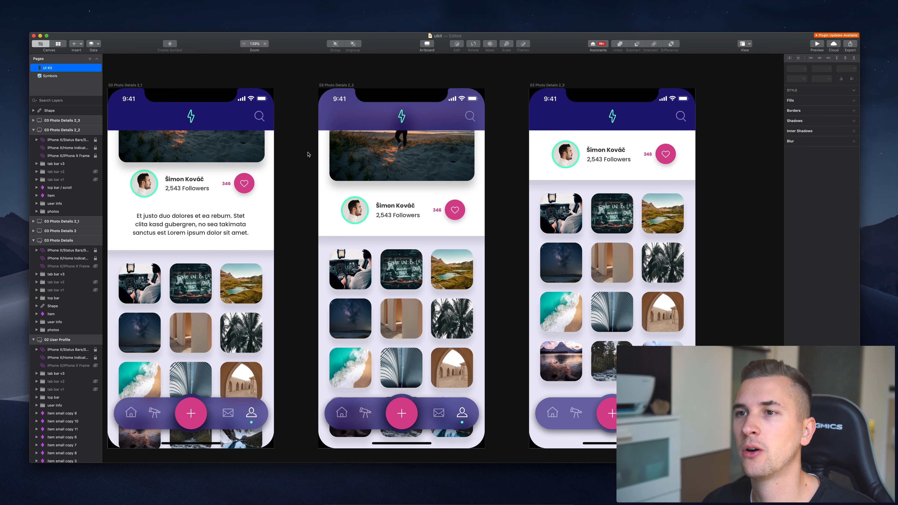
scroll(599, 130, right, 10)
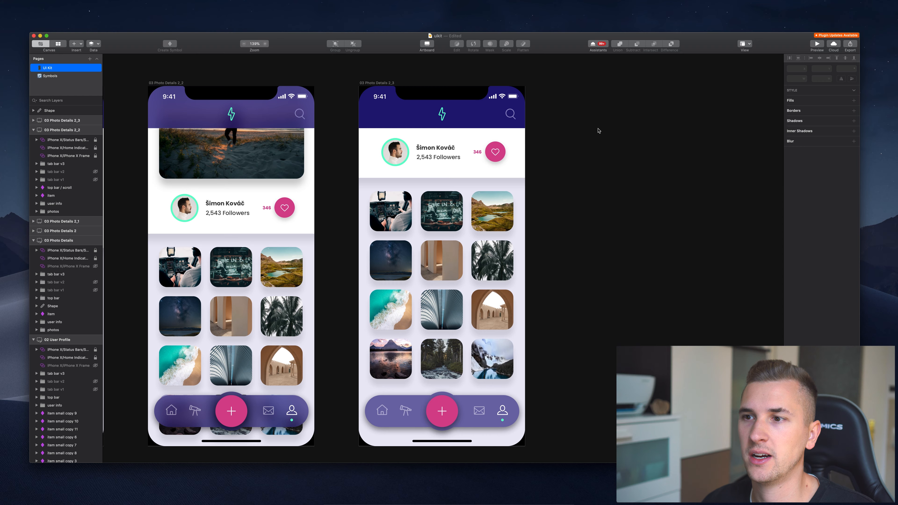
Rename the 01.2 Dashboard's round pink button layer to 'menu btn'.
scroll(599, 131, left, 8)
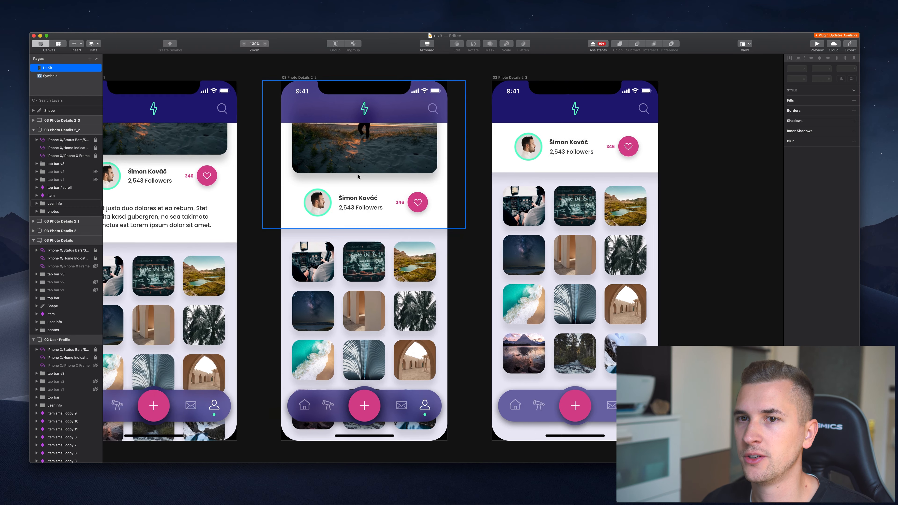
scroll(359, 176, left, 20)
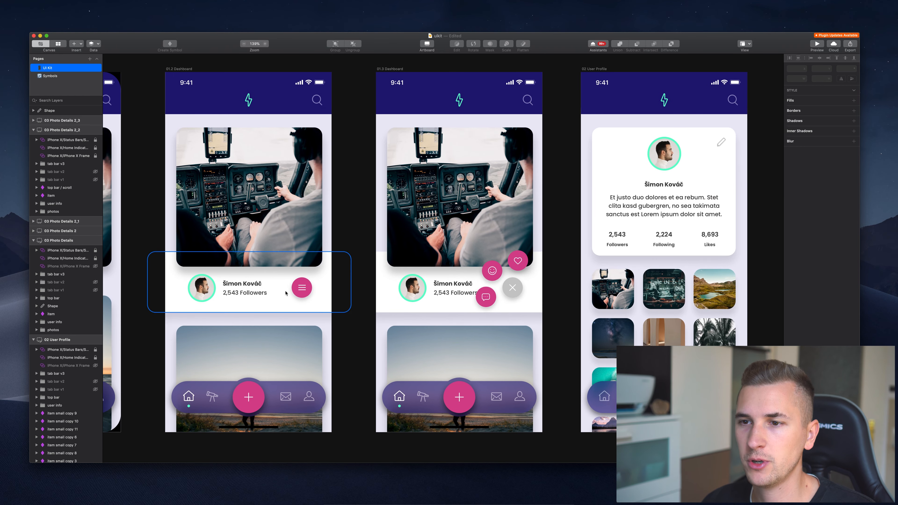
click(302, 288)
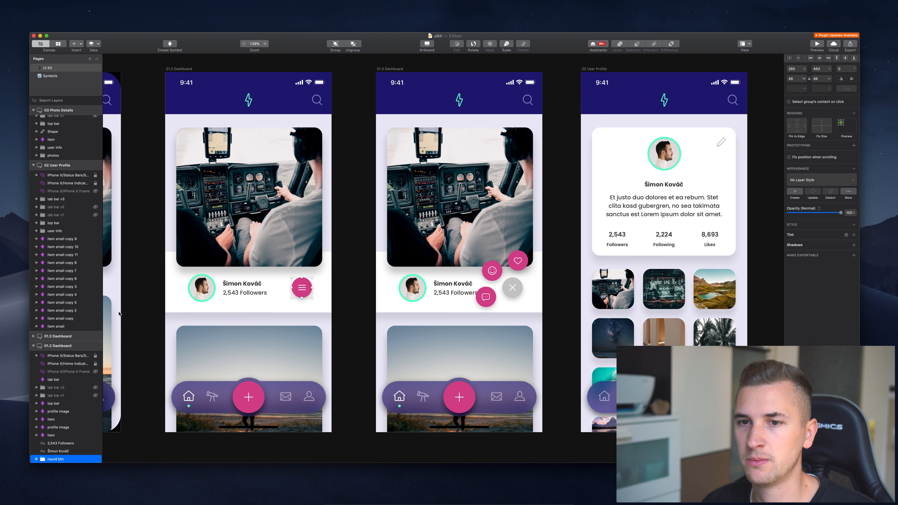
scroll(77, 346, down, 3)
double_click(55, 423)
text(m)
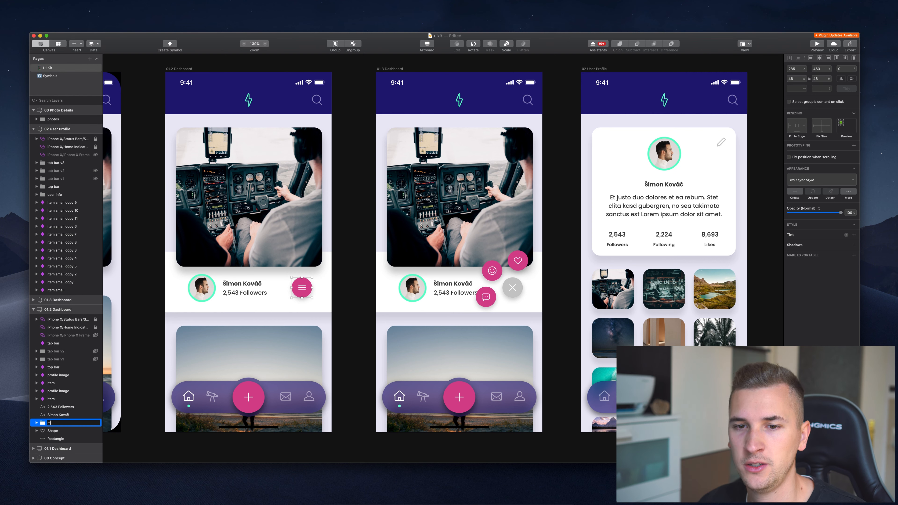
text(enu btn)
key(super+a)
text(b)
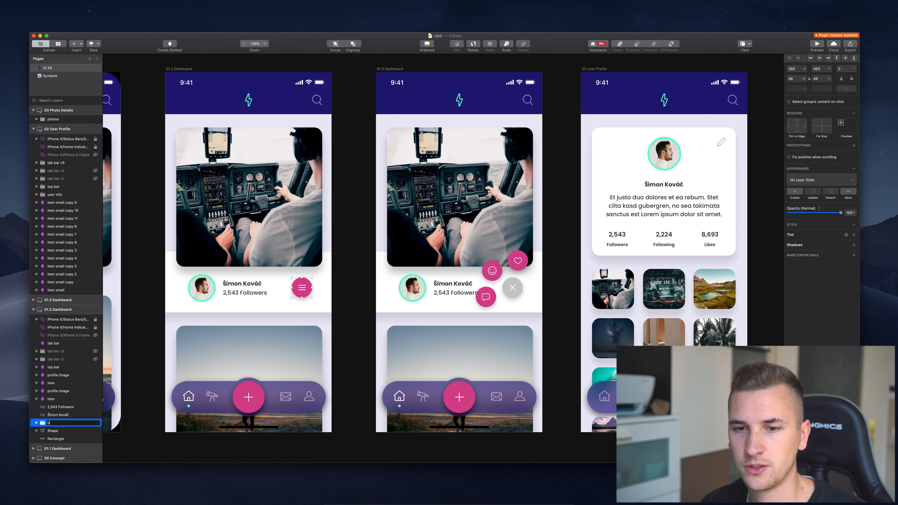
text(btn)
key(Return)
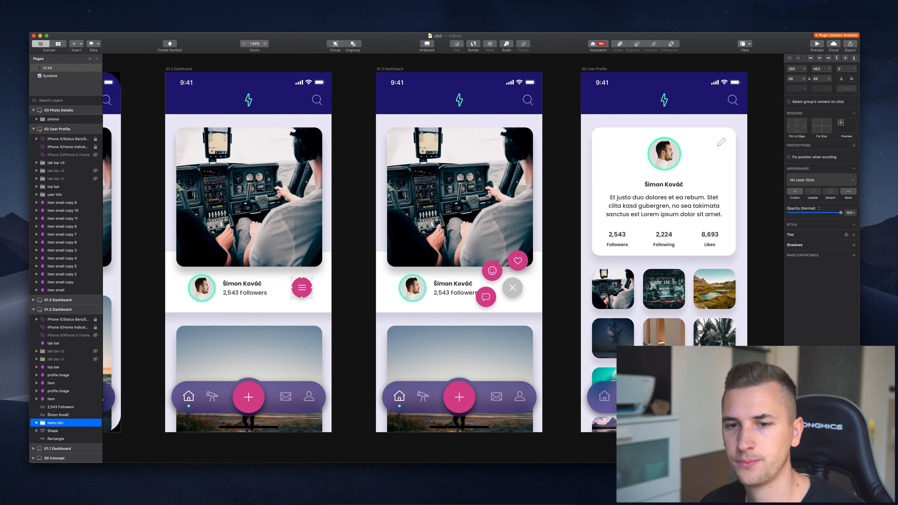
Turn the menu button into a symbol named 'btn / menu btn'.
click(169, 44)
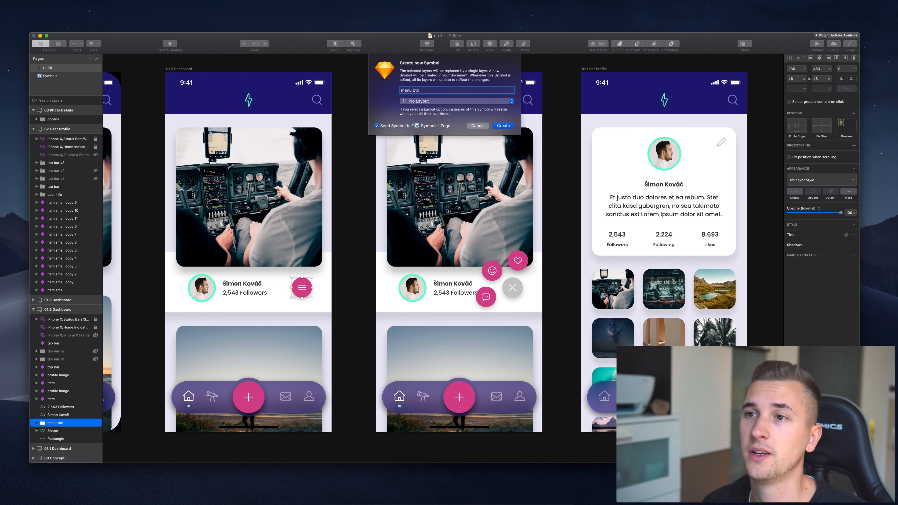
text(btn /)
key(Return)
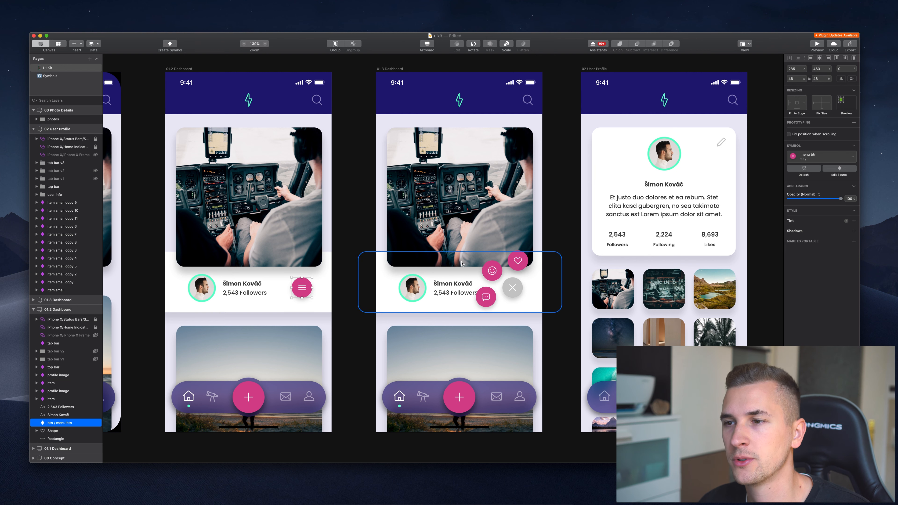
Turn the close and comment buttons into symbols named btn / close and btn / message.
click(513, 288)
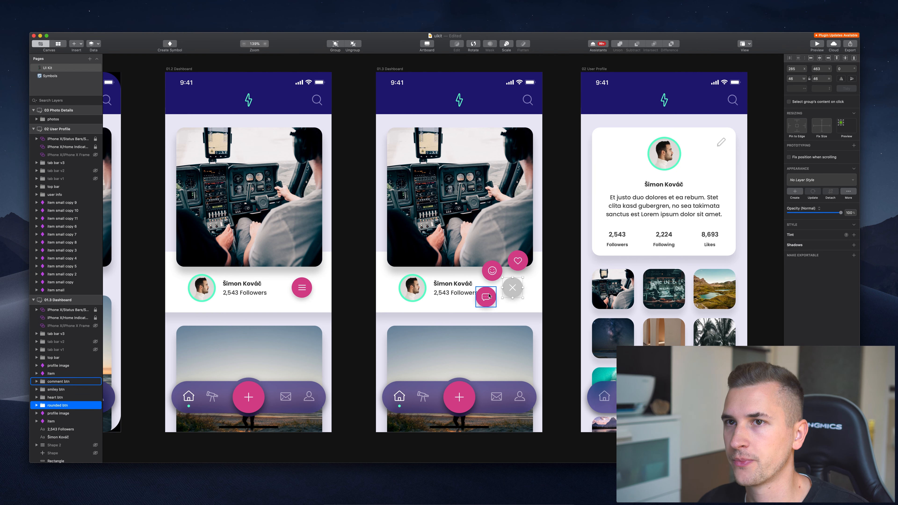
click(170, 48)
text(btn / close)
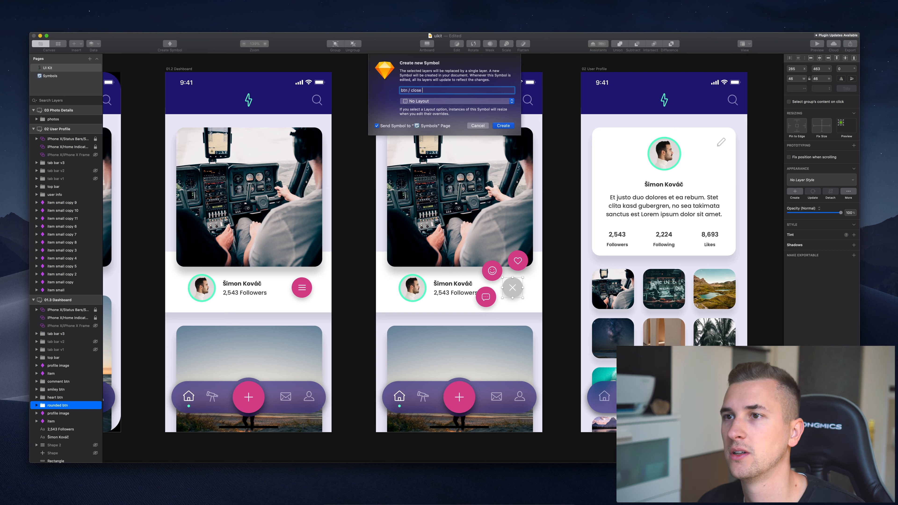
key(Return)
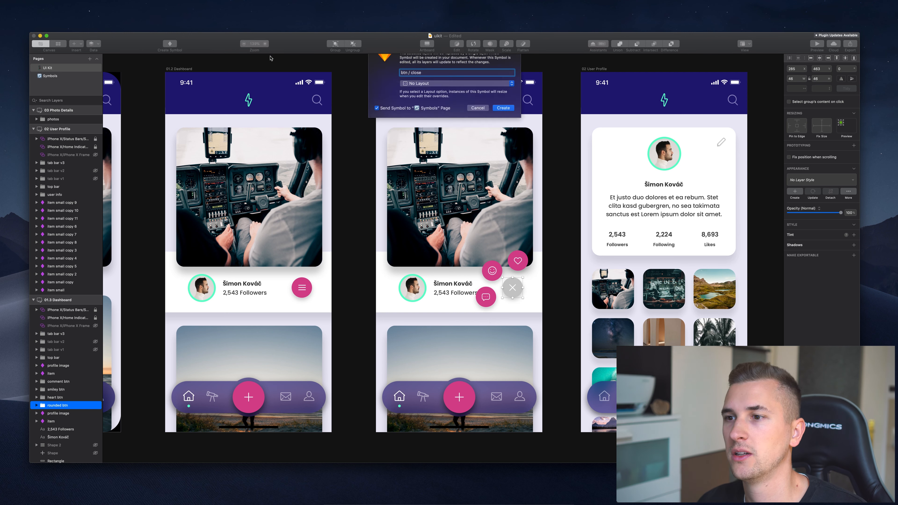
click(484, 297)
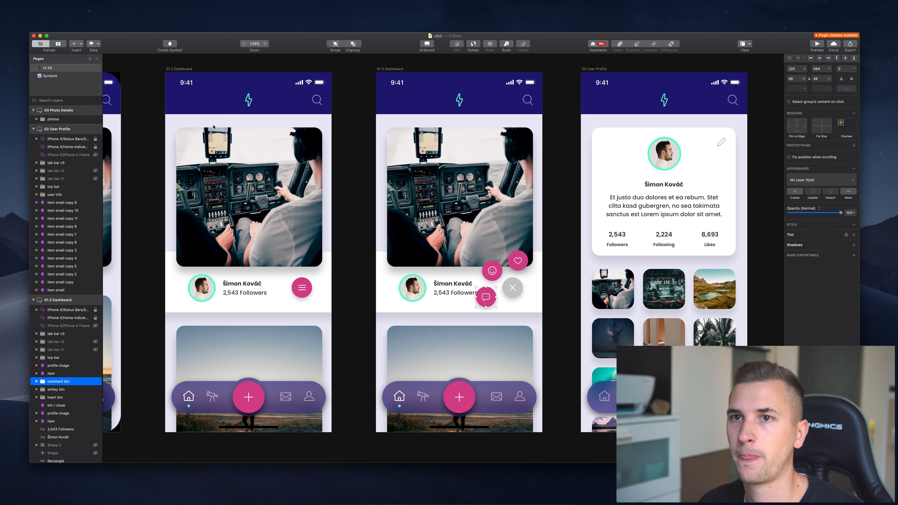
click(170, 44)
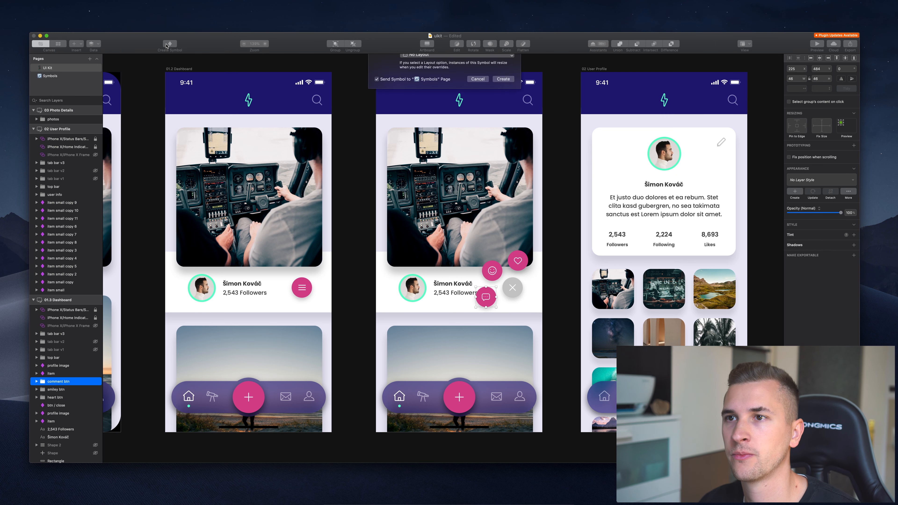
text(btn )
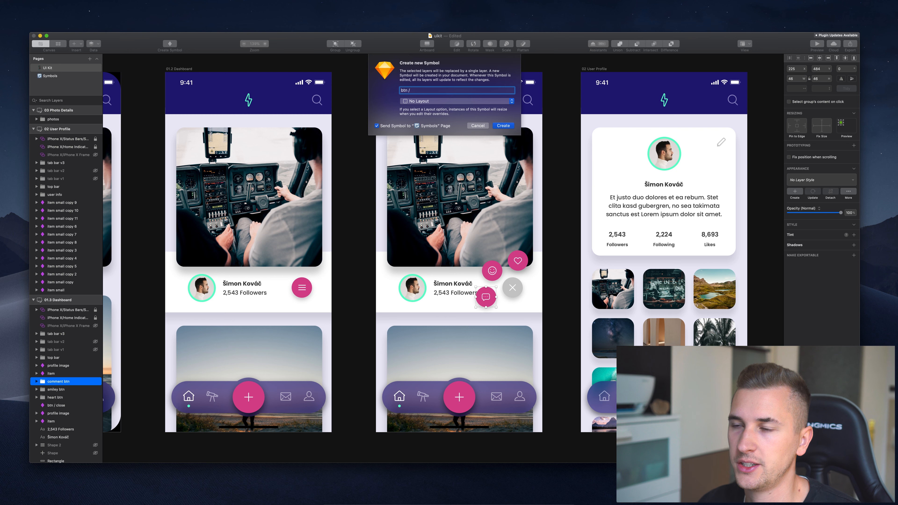
text(/ message)
key(Return)
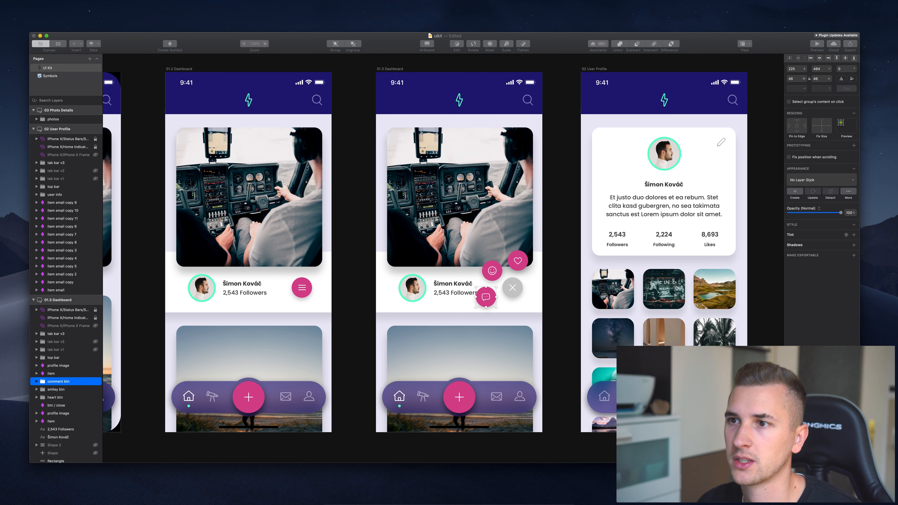
Turn the smiley and heart buttons into symbols btn / friend and btn / like, then view all symbols.
click(492, 271)
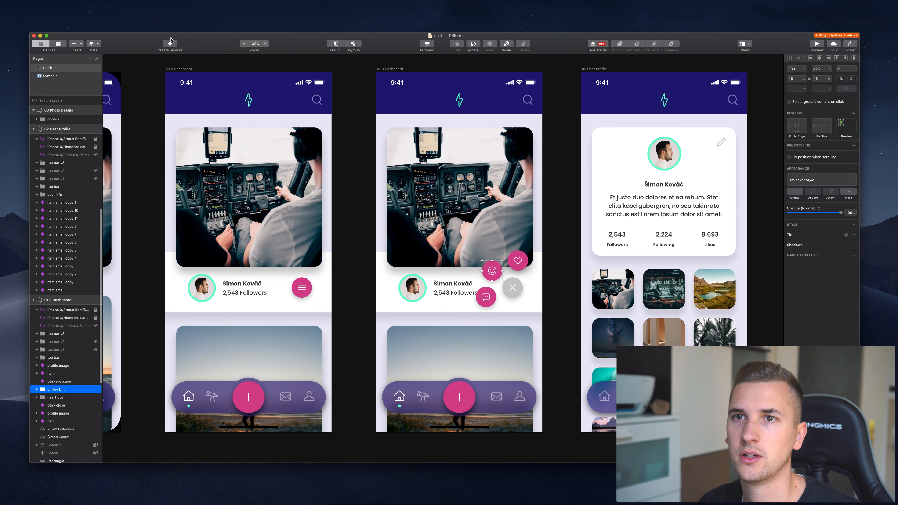
click(170, 42)
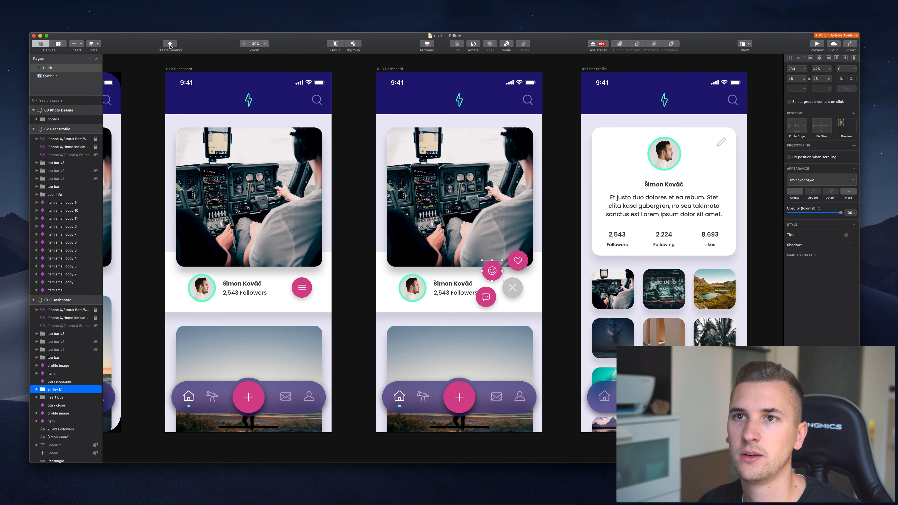
text(btn /)
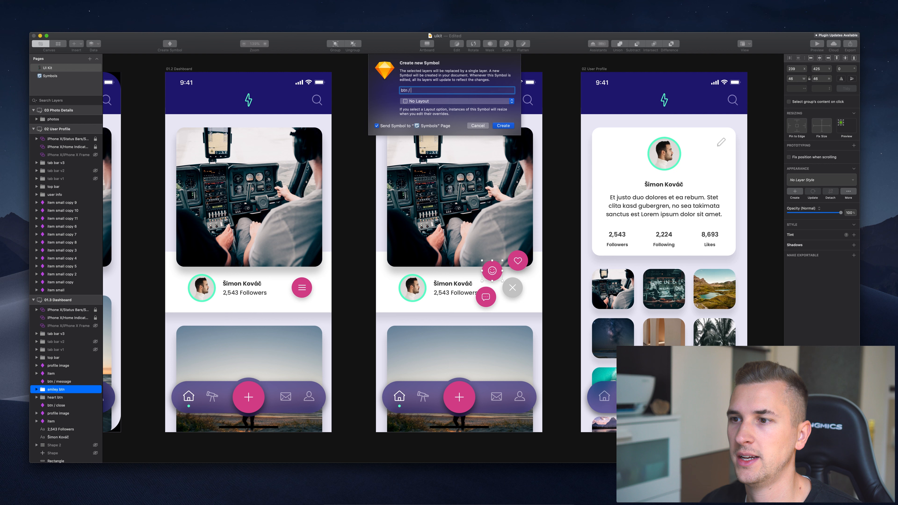
text( friend)
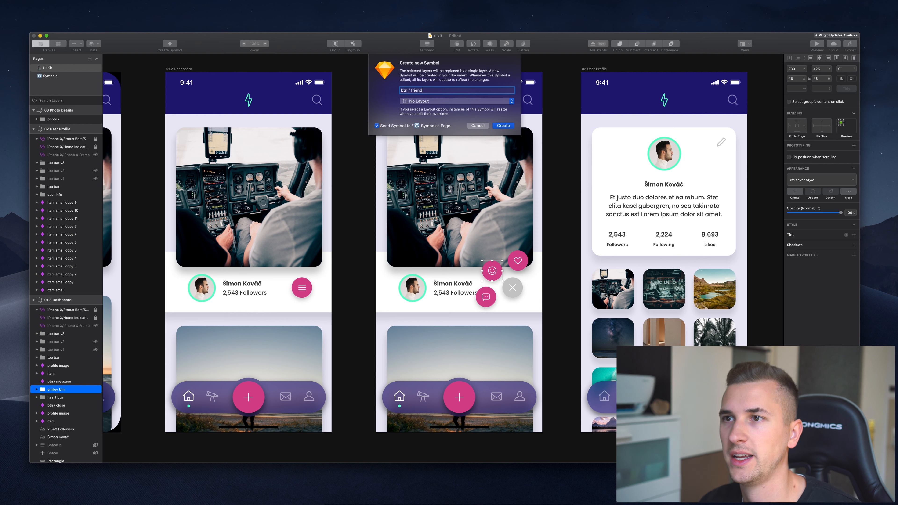
click(502, 127)
click(518, 260)
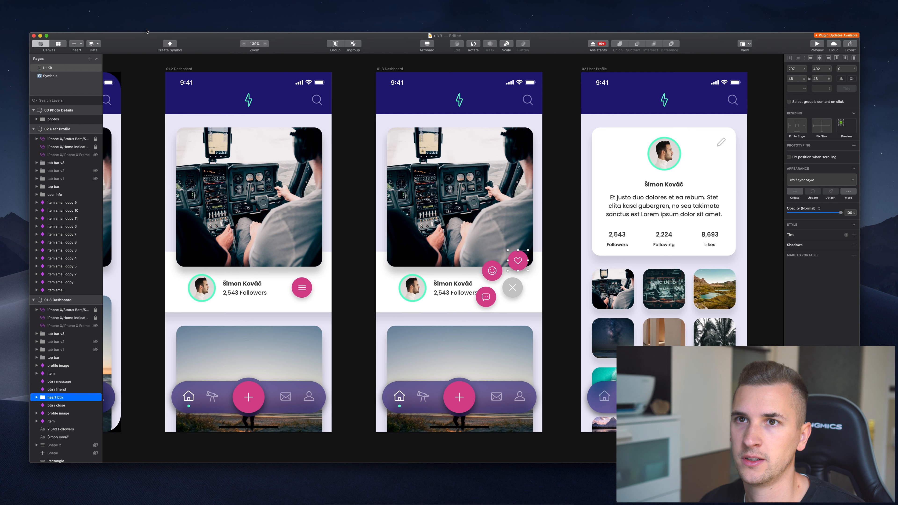
click(170, 45)
text(btn )
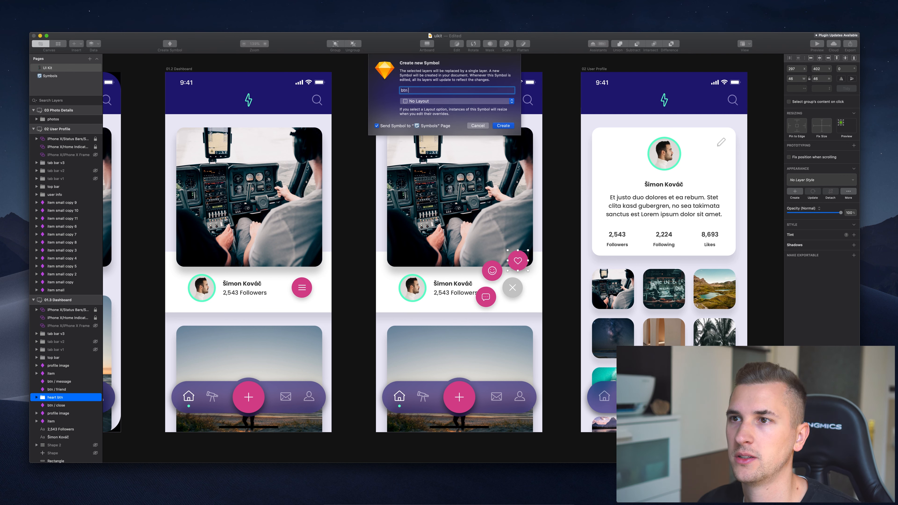
text(/ like)
key(Return)
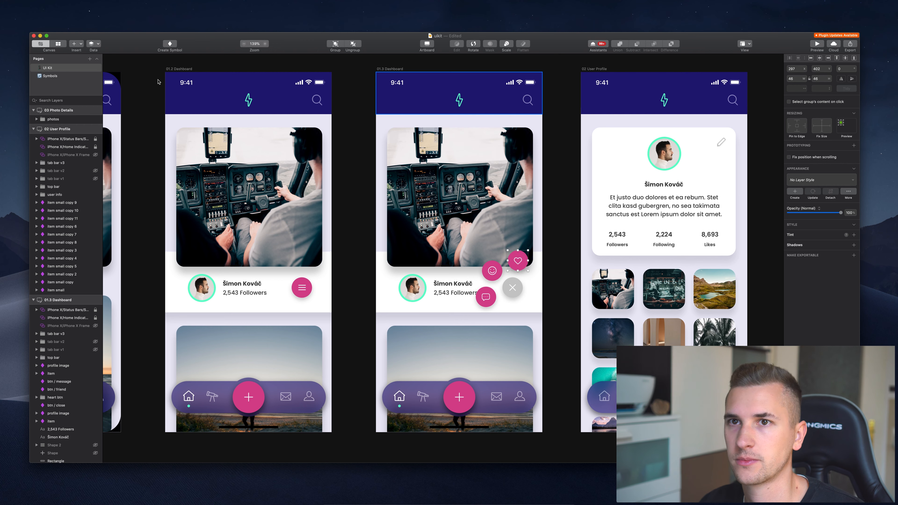
click(56, 45)
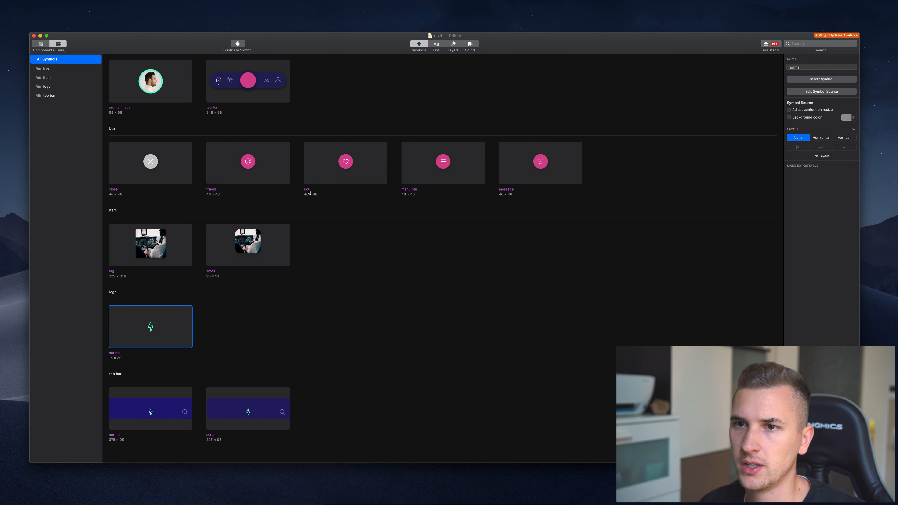
Rename the menu btn symbol to btn / menu, review all symbol groups, and return to the canvas.
click(412, 191)
click(808, 69)
key(Return)
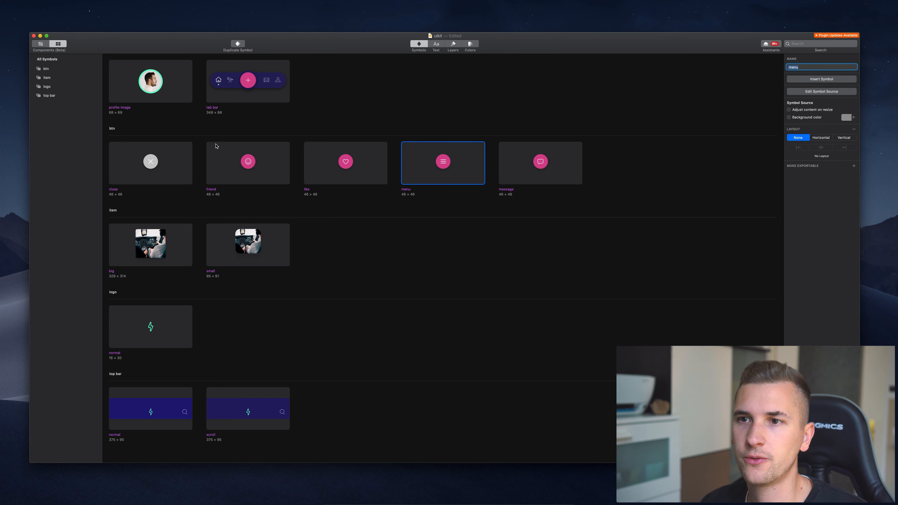
click(110, 133)
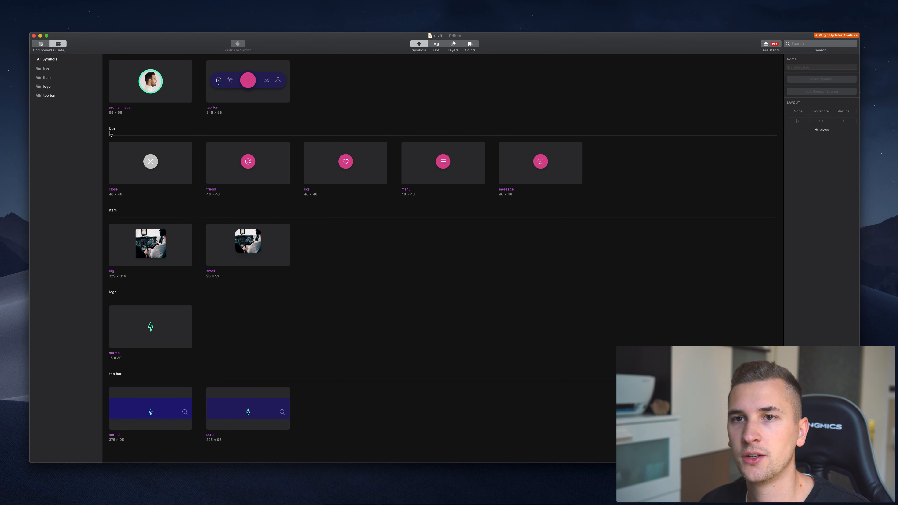
click(563, 153)
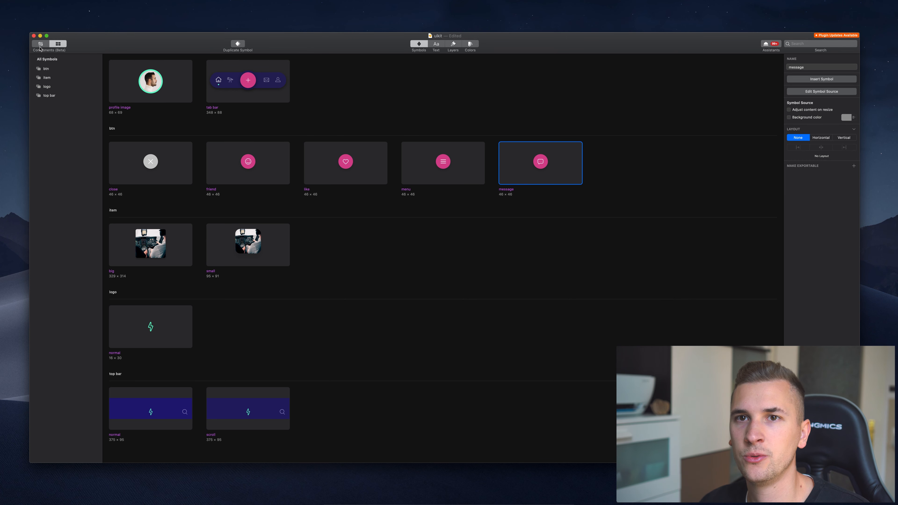
click(46, 59)
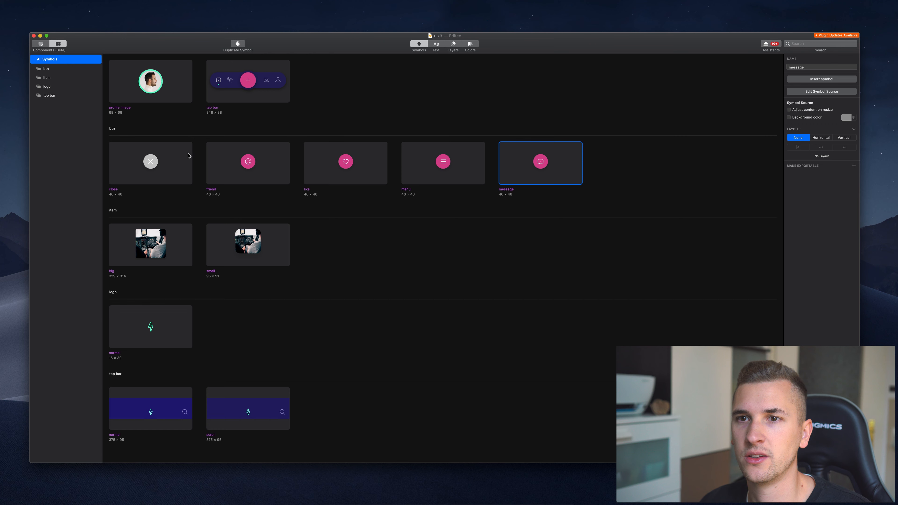
click(40, 44)
On the Symbols page, rename btn / menu and btn / close to rounded btn / menu and rounded btn / close.
click(46, 77)
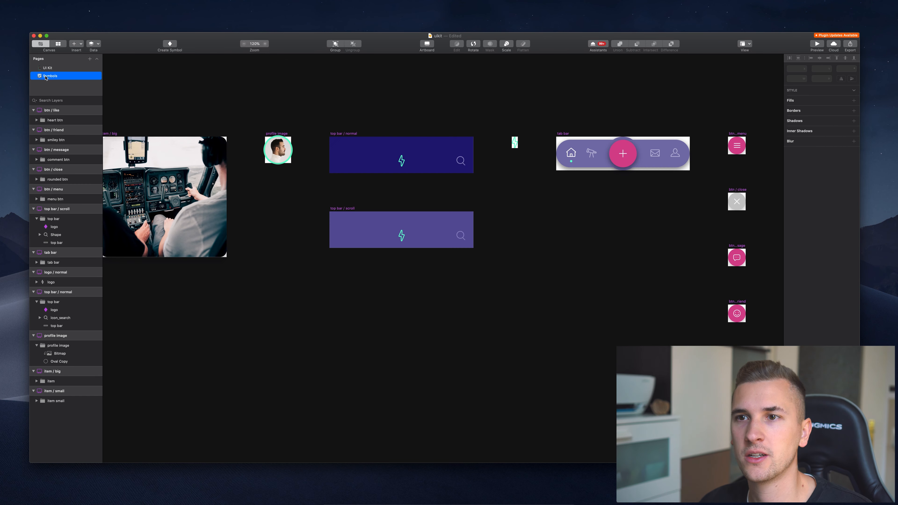
scroll(299, 176, right, 10)
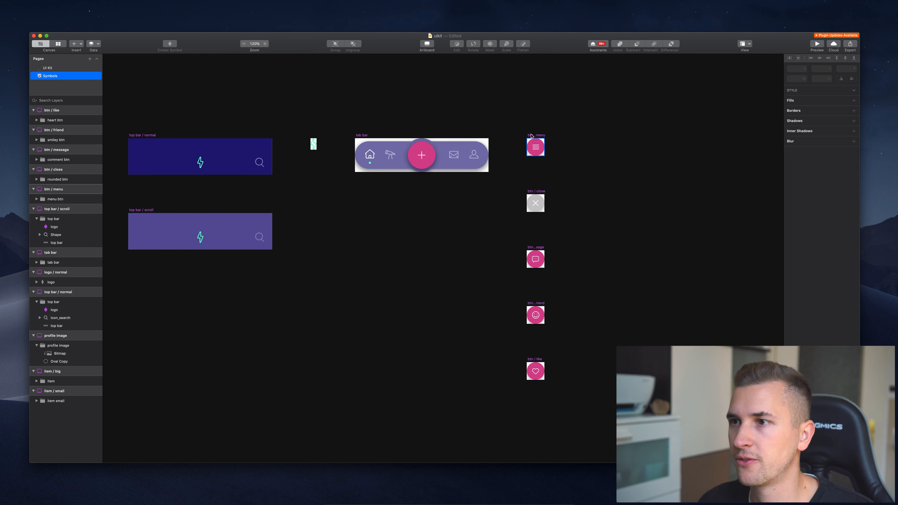
click(532, 134)
key(super+r)
key(Left)
text(round)
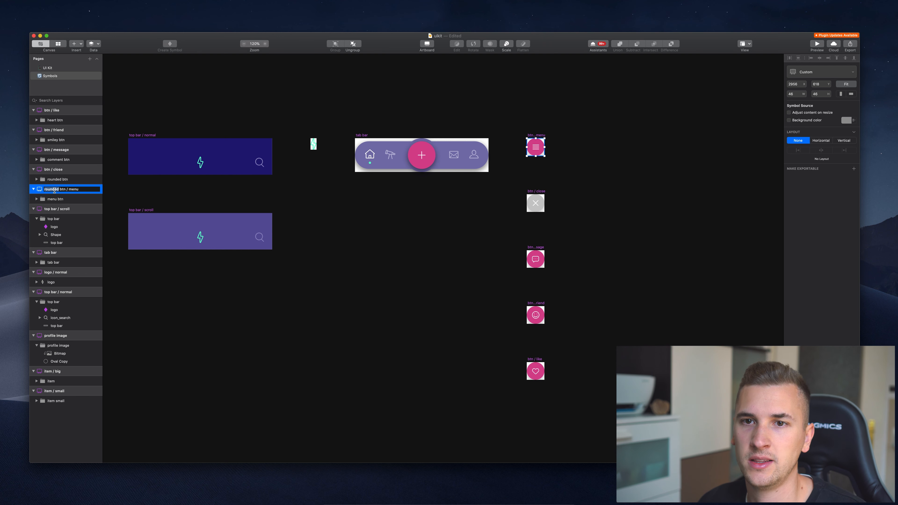
key(Return)
click(527, 198)
key(super+r)
key(Left)
text(rounded)
key(Return)
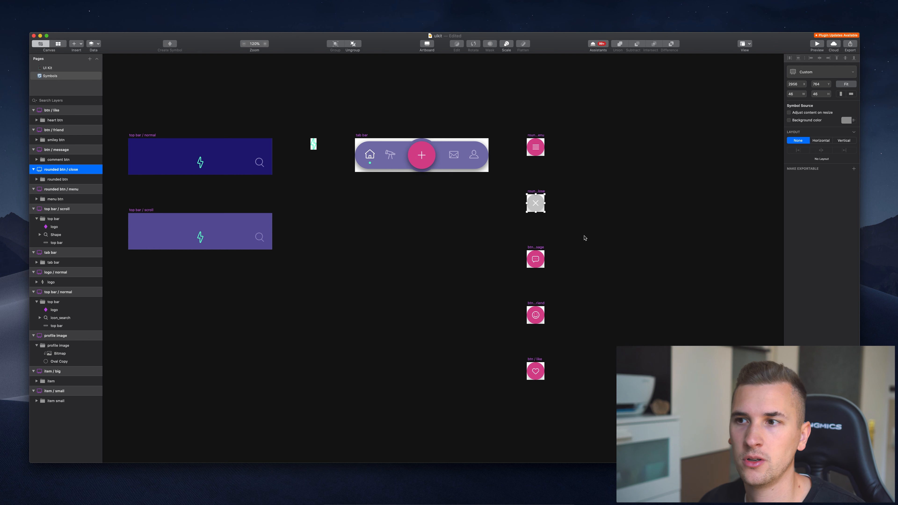
Prefix the message and friend symbols with 'rounded', giving rounded btn / message and rounded btn / friend.
click(535, 257)
key(super+r)
key(Left)
text(rounded)
key(Return)
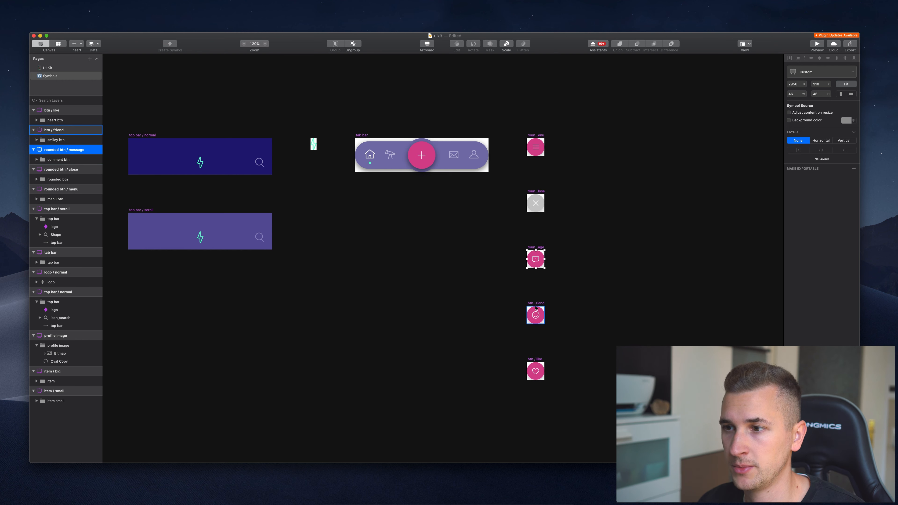
click(538, 304)
key(super+r)
key(Left)
text(rounded)
key(Return)
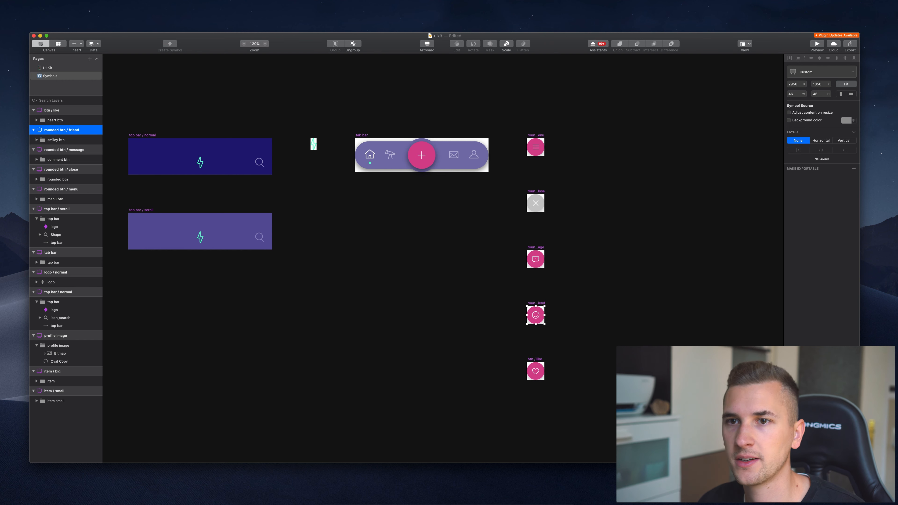
Rename btn / like to rounded btn / like and view all symbols in the overview.
click(537, 362)
key(super+r)
key(Left)
text(rounded)
key(Return)
click(59, 44)
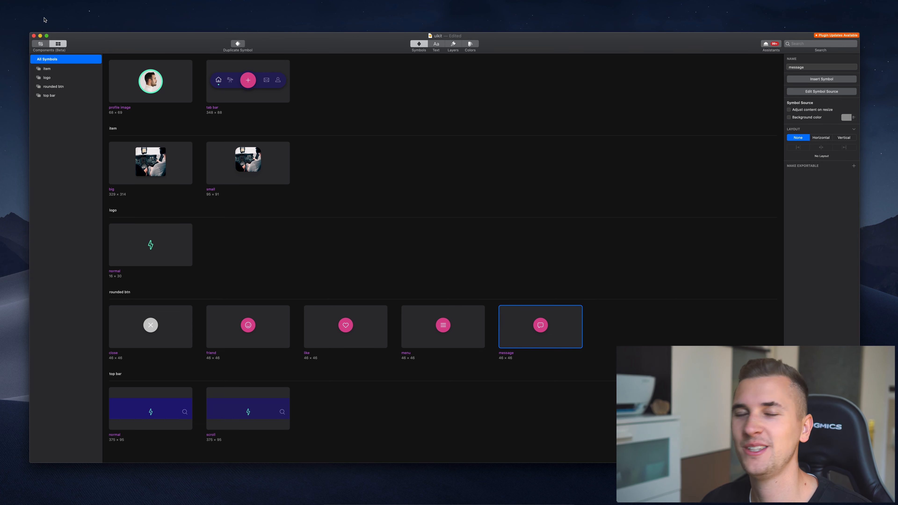
Back on the canvas, pan across the UI Kit artboards, then switch to the Symbols page.
click(42, 45)
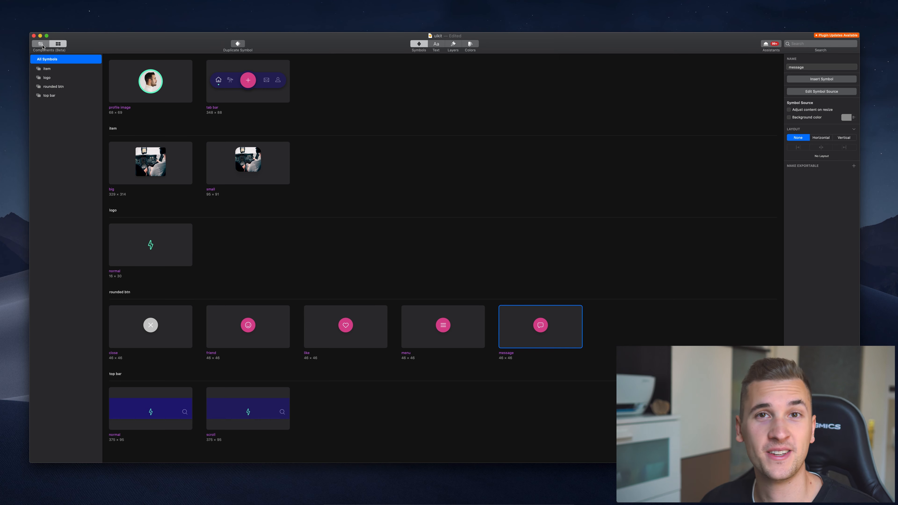
click(62, 69)
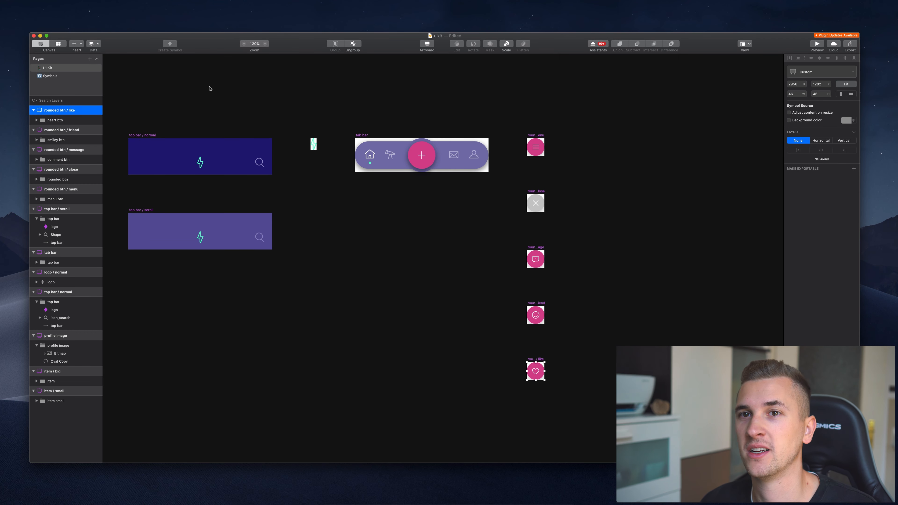
key(Escape)
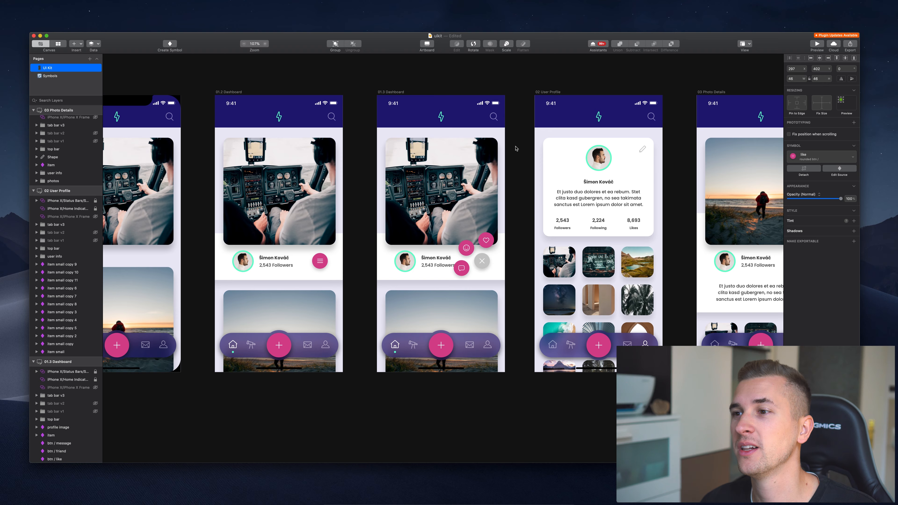
scroll(502, 148, right, 10)
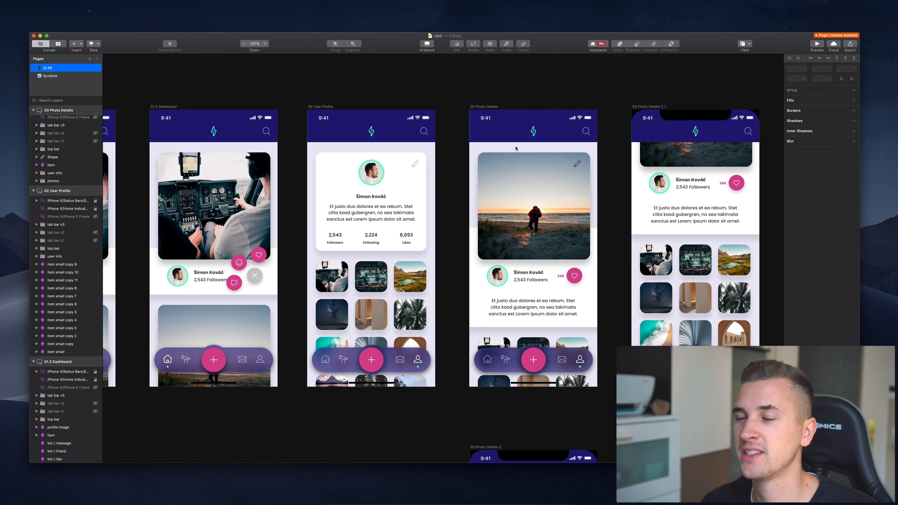
scroll(516, 148, right, 6)
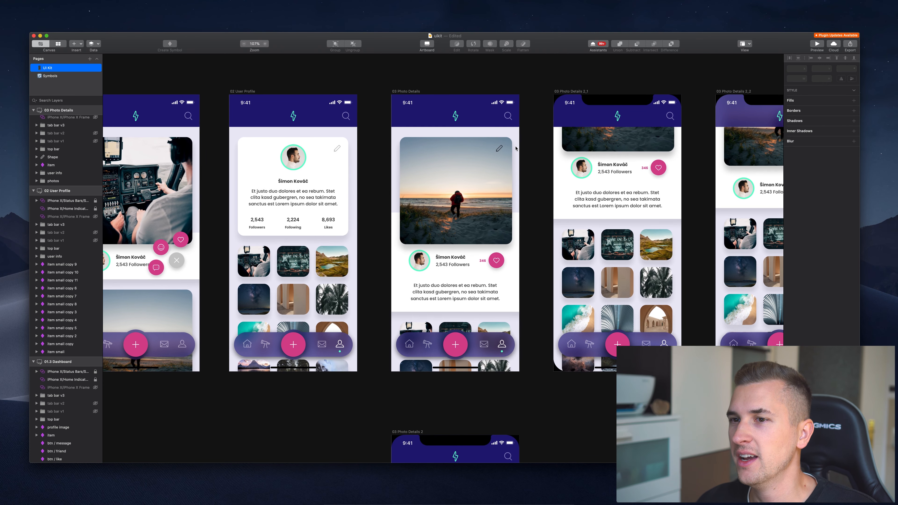
scroll(516, 148, left, 5)
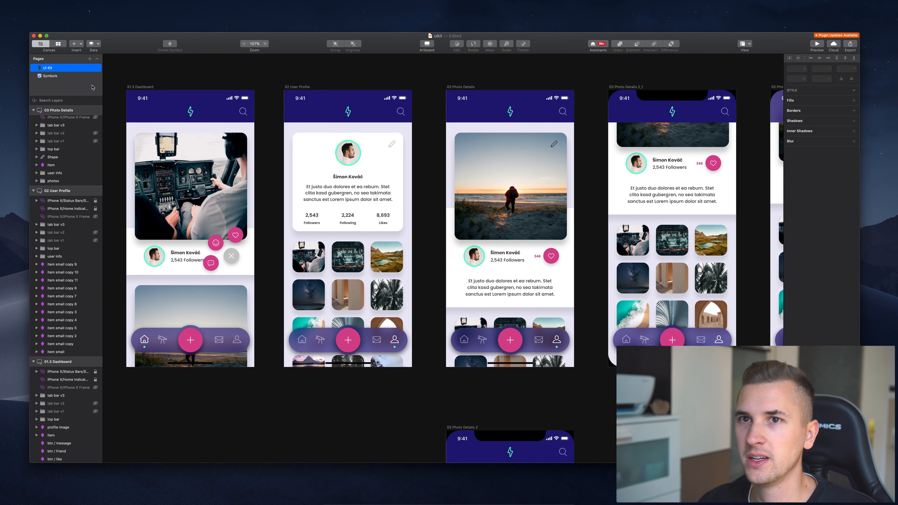
click(39, 78)
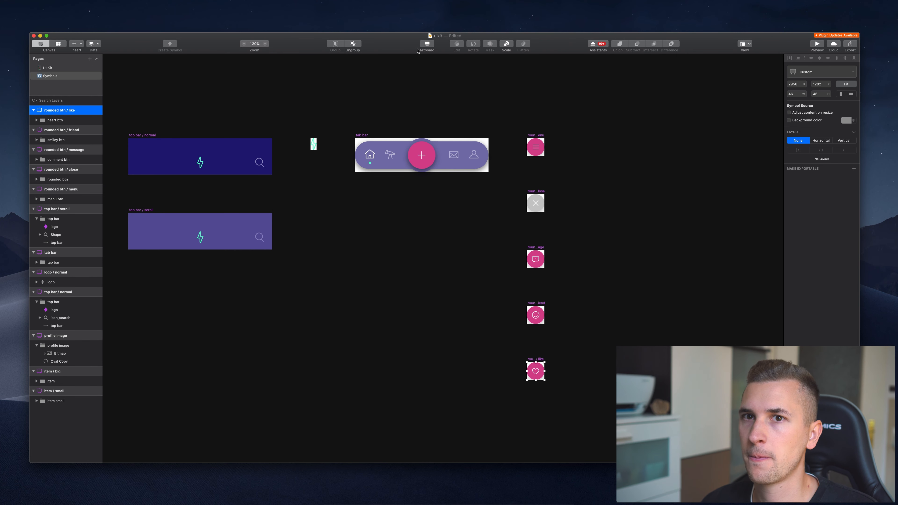
Show the document's layer styles and select the Cards style with its white fill and 0/15/17/0 shadow.
click(58, 43)
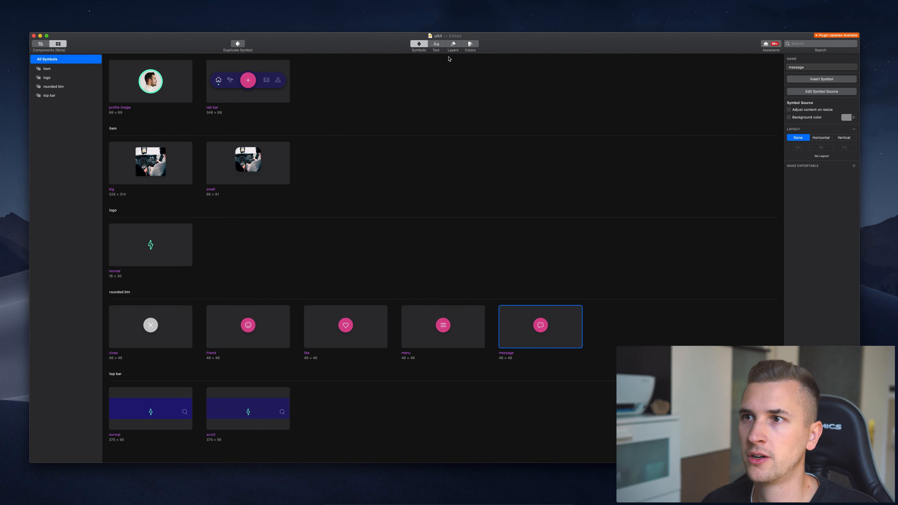
click(454, 44)
click(146, 90)
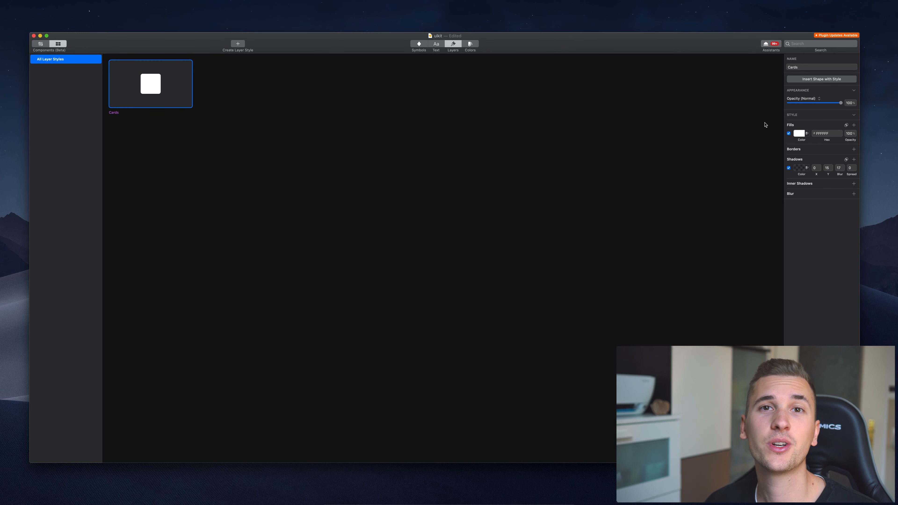
Check that the Text Styles list is empty, then go back to the UI Kit canvas.
click(41, 43)
click(58, 44)
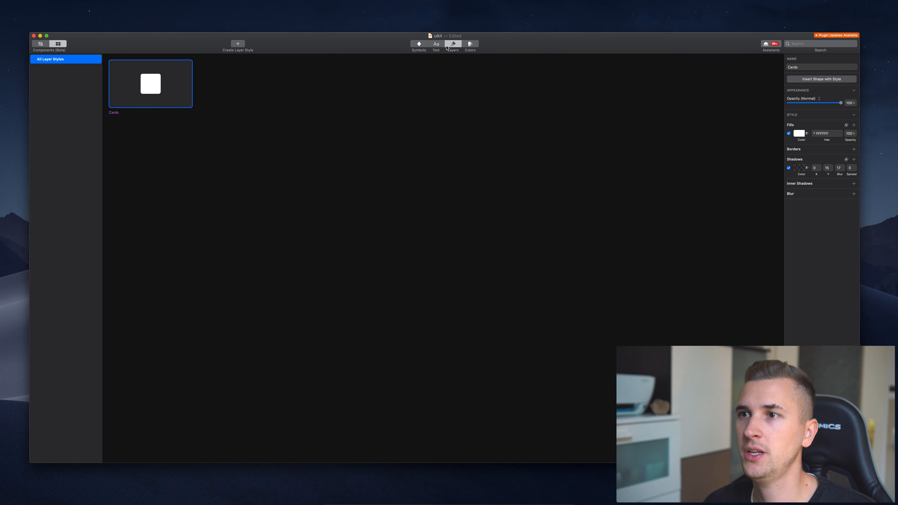
click(436, 46)
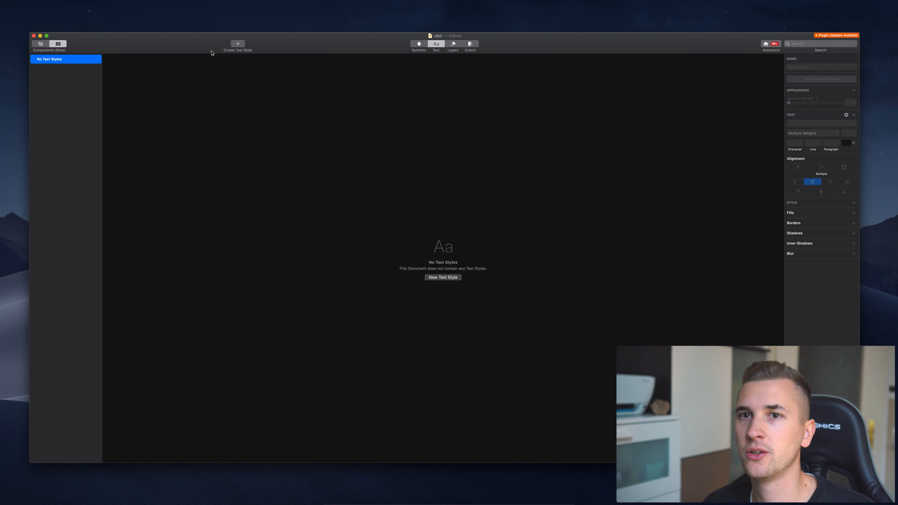
click(42, 44)
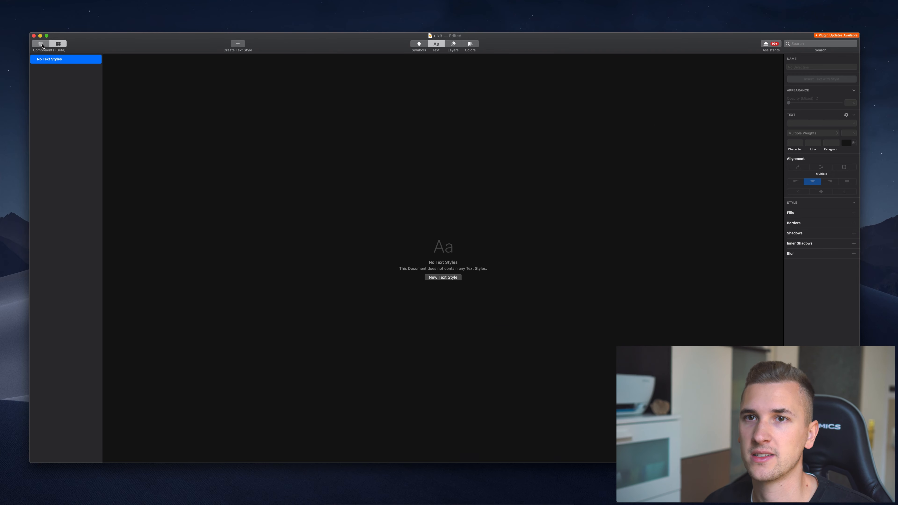
Create a User Name text style from the profile card's name text.
scroll(358, 209, left, 10)
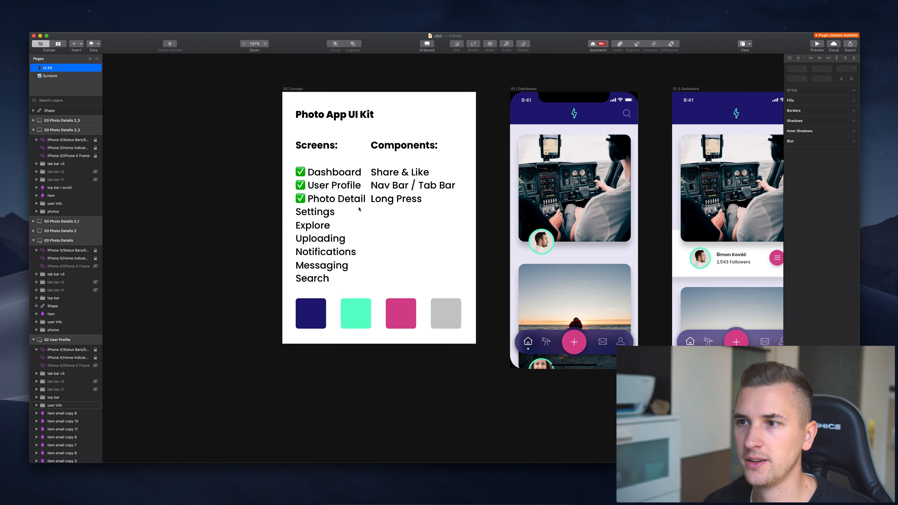
scroll(359, 208, right, 3)
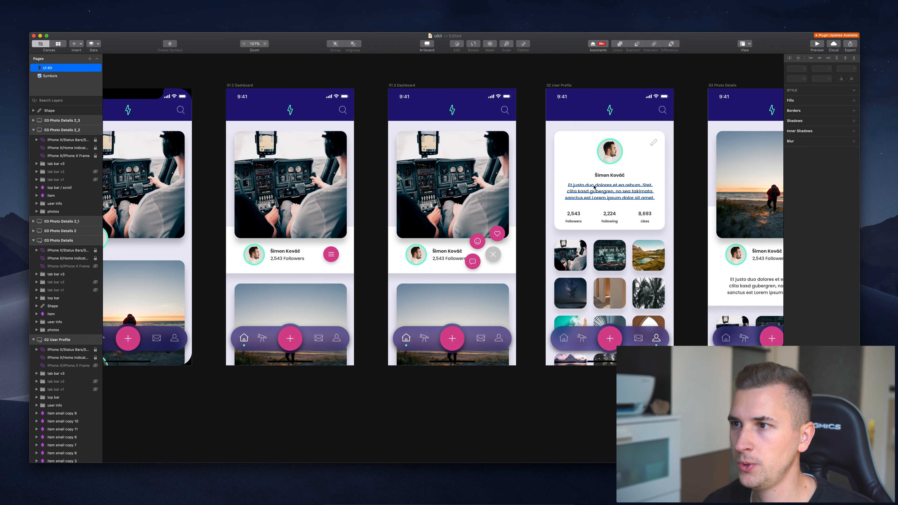
super+click(603, 176)
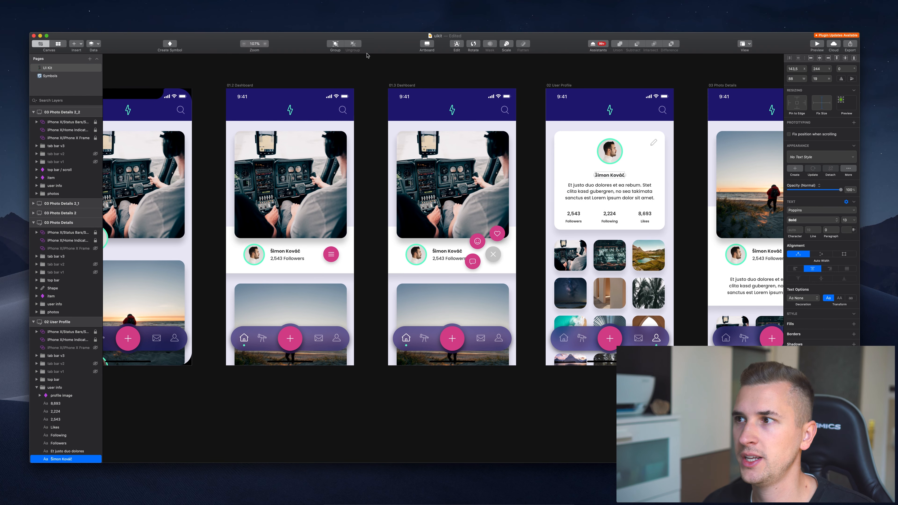
click(794, 169)
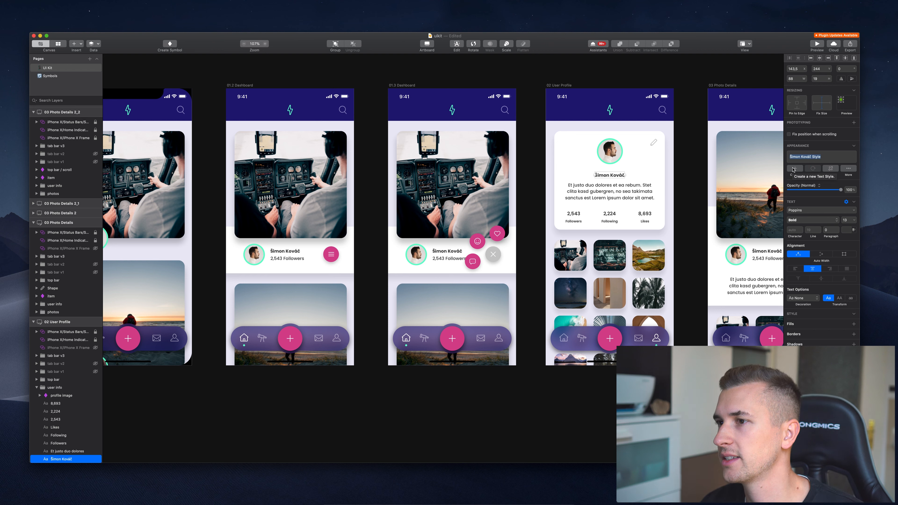
text(User Name)
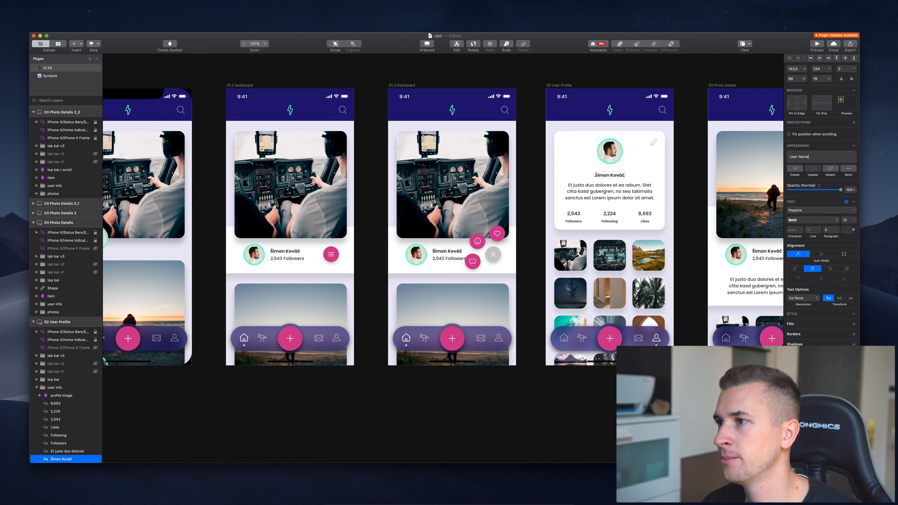
key(Return)
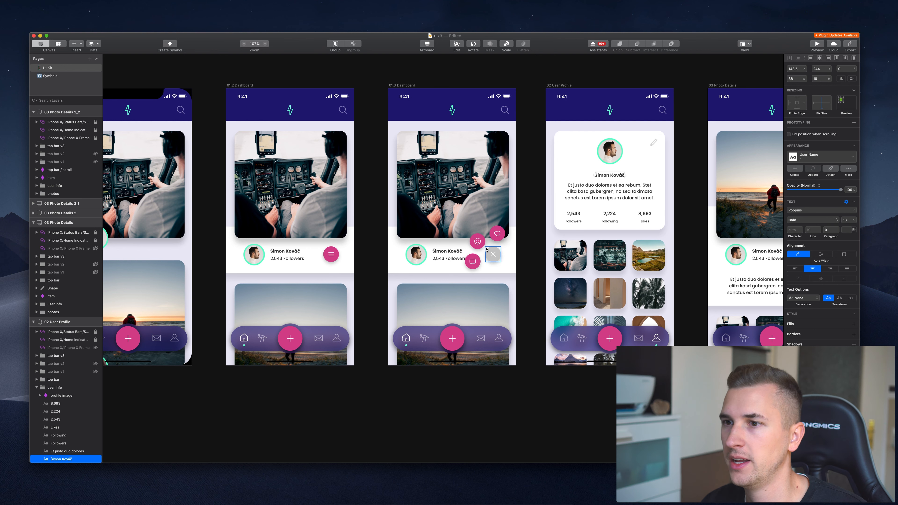
Create a Description text style from the profile paragraph and view it in the styles overview.
click(595, 196)
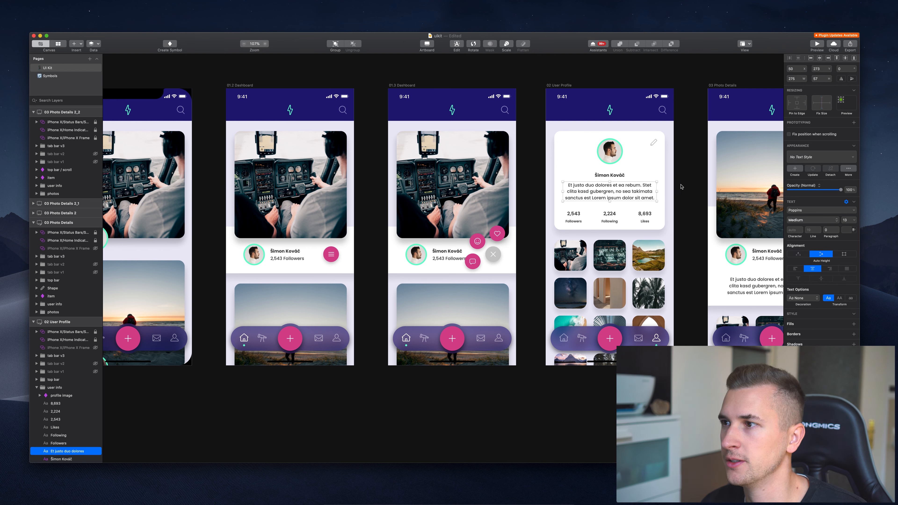
click(800, 169)
text(Description)
key(Return)
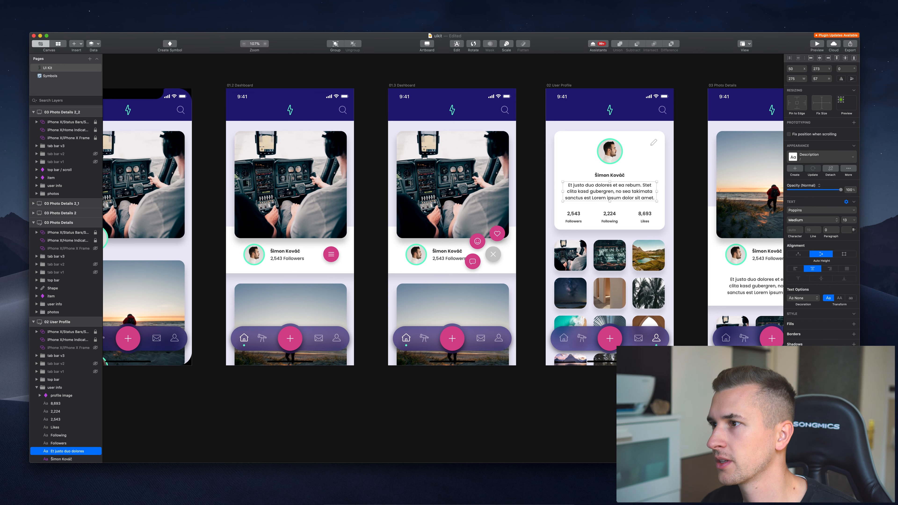
scroll(434, 250, right, 3)
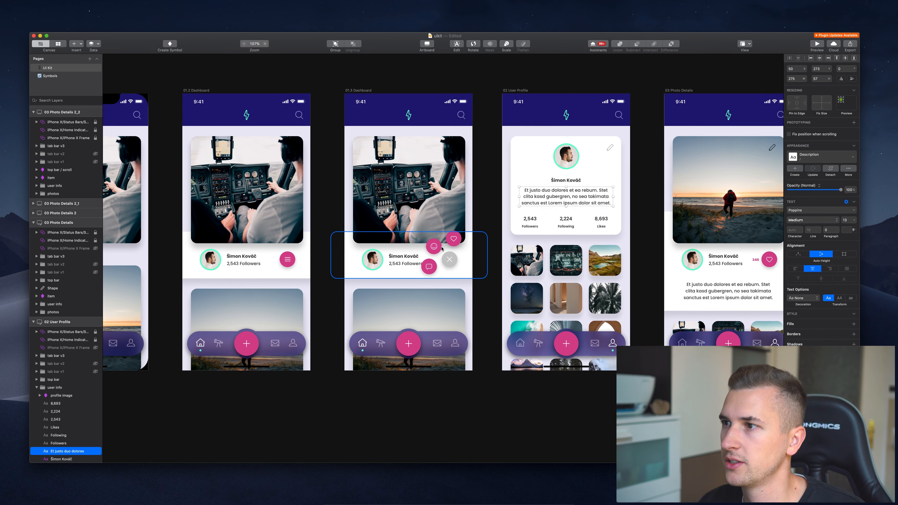
click(59, 44)
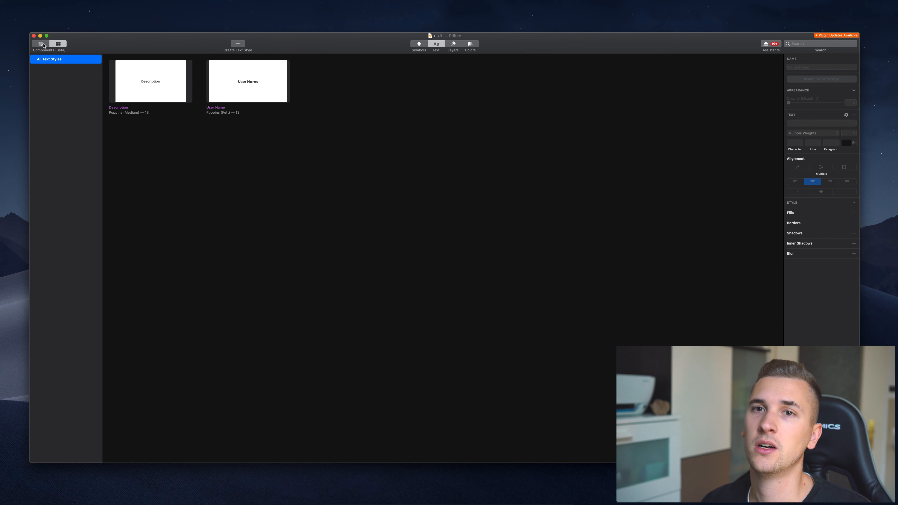
Inspect the Description and User Name text styles' settings in the Text styles list.
click(454, 45)
click(439, 44)
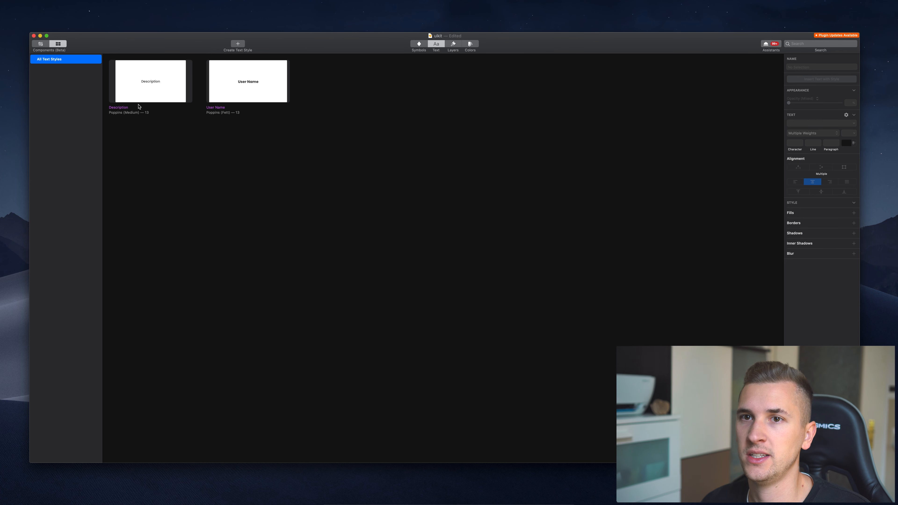
click(110, 109)
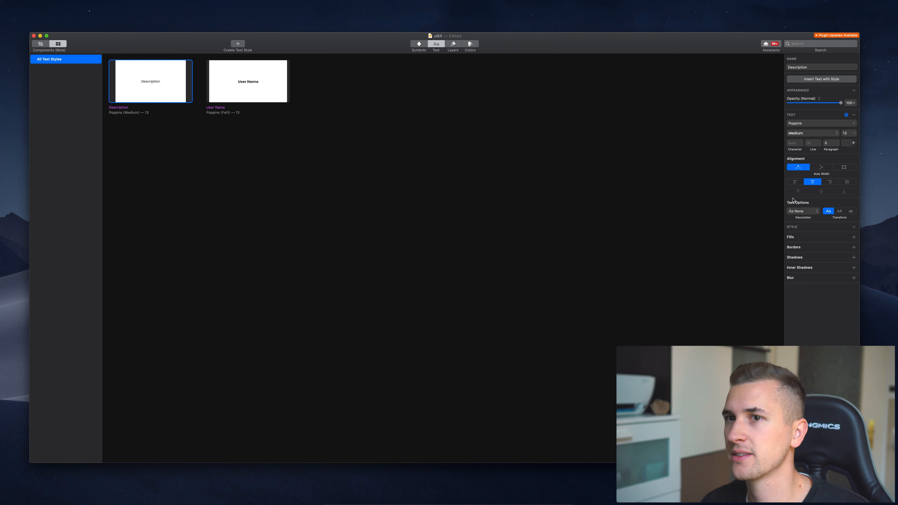
click(264, 102)
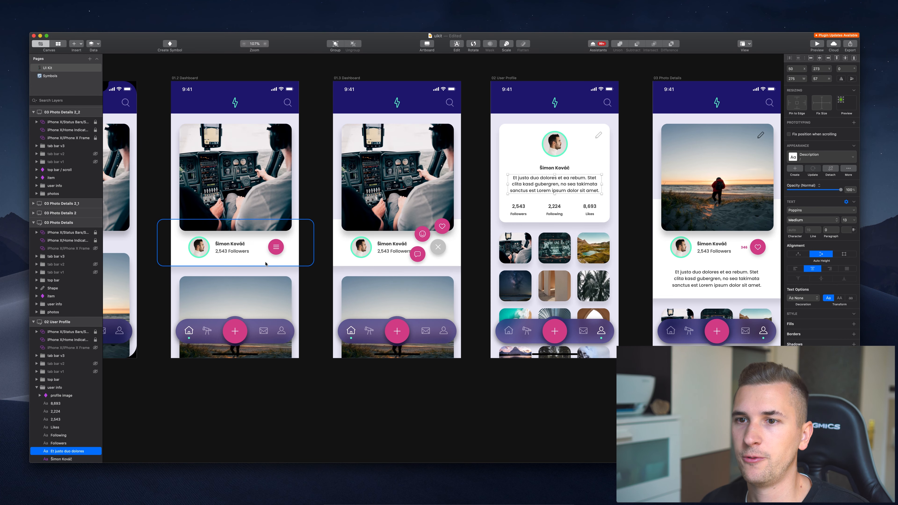
Create the Username / left text style from the 01.2 Dashboard card's bold name and view it.
click(241, 255)
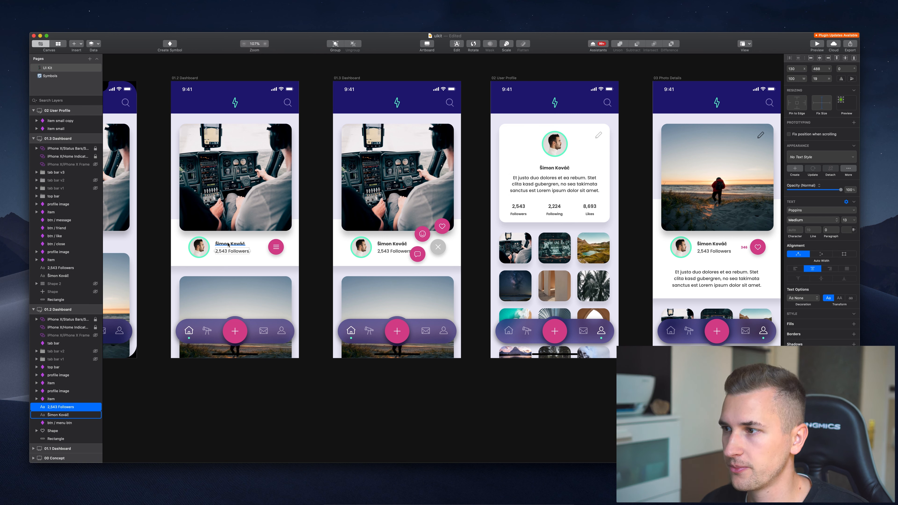
click(228, 245)
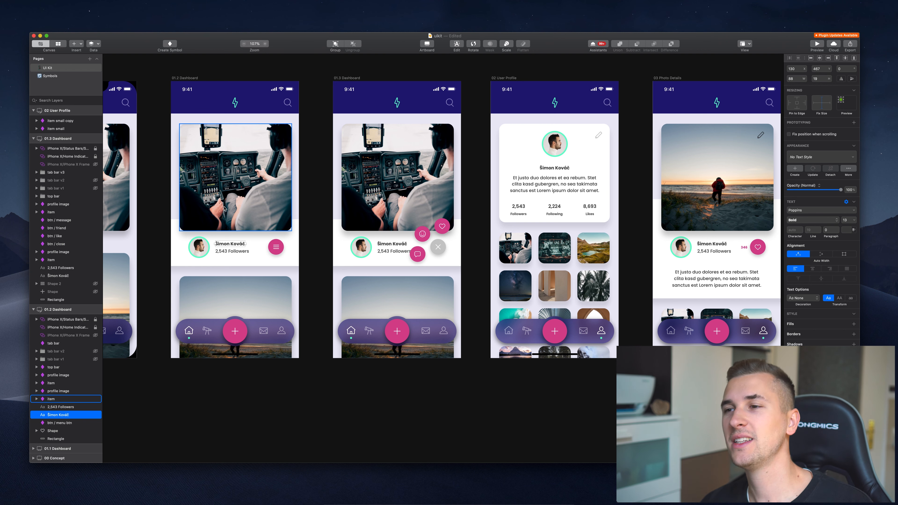
click(543, 169)
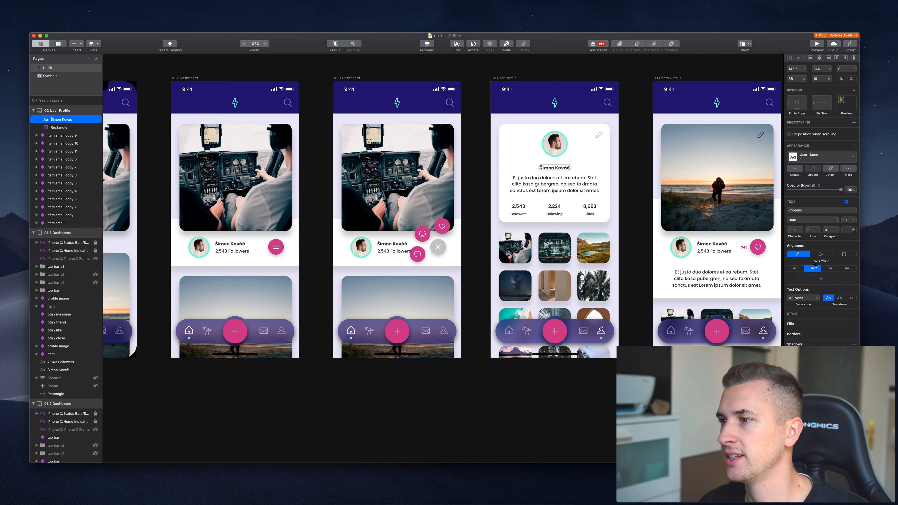
click(229, 245)
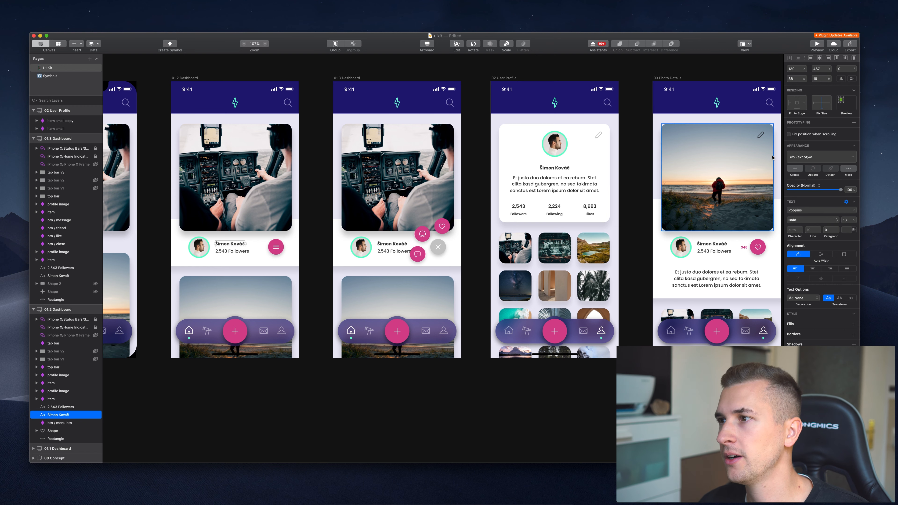
click(795, 169)
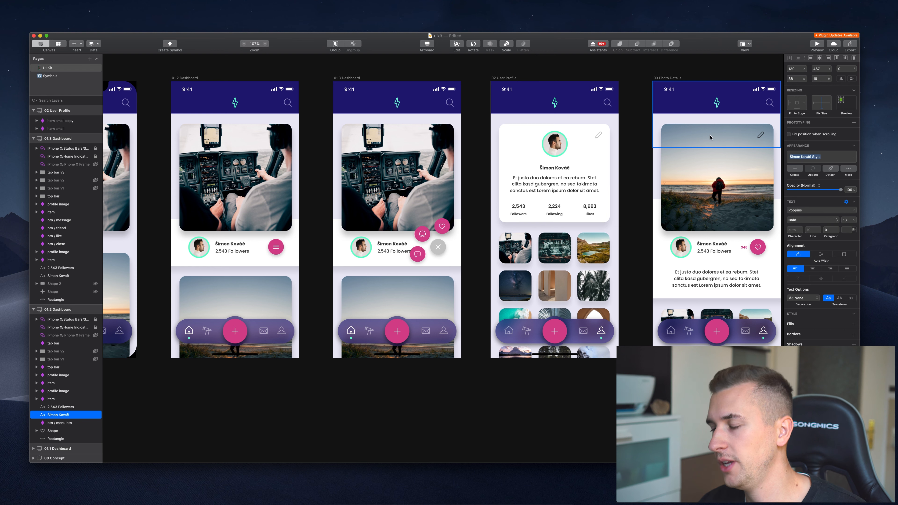
text(Userna)
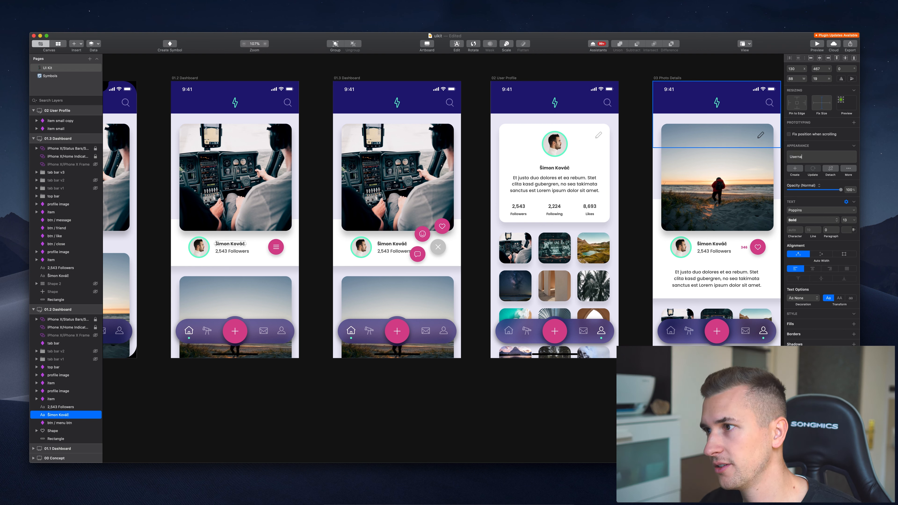
text(me)
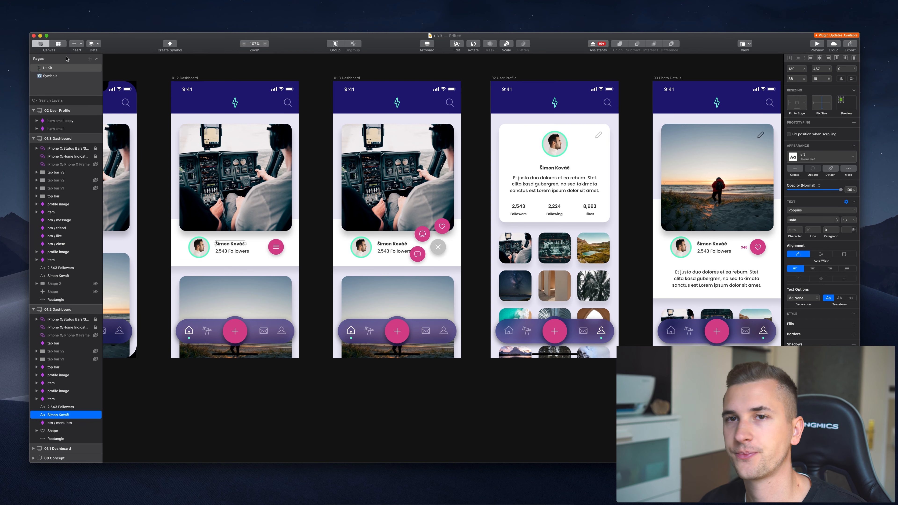
click(58, 44)
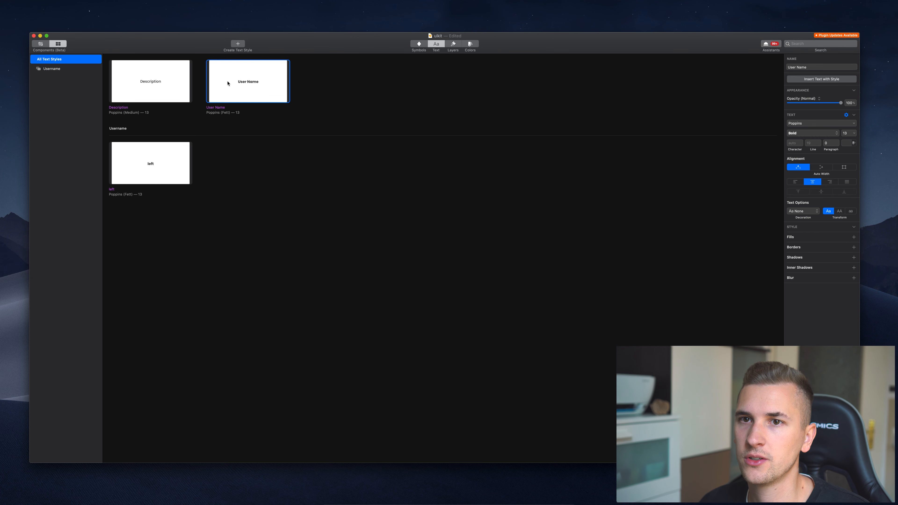
Rename the User Name text style to Username / center, fixing the typo, then deselect it.
click(801, 67)
text(Username / cent)
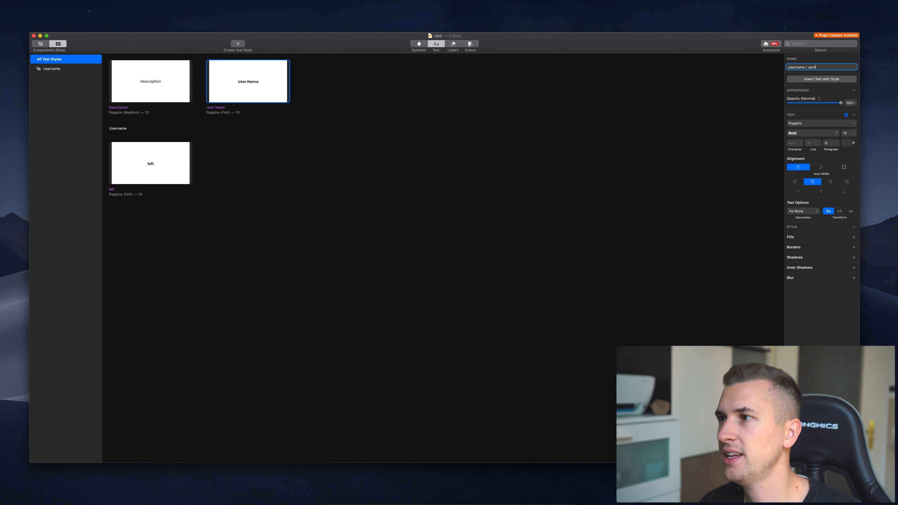
text(ere)
key(BackSpace)
key(Return)
click(516, 207)
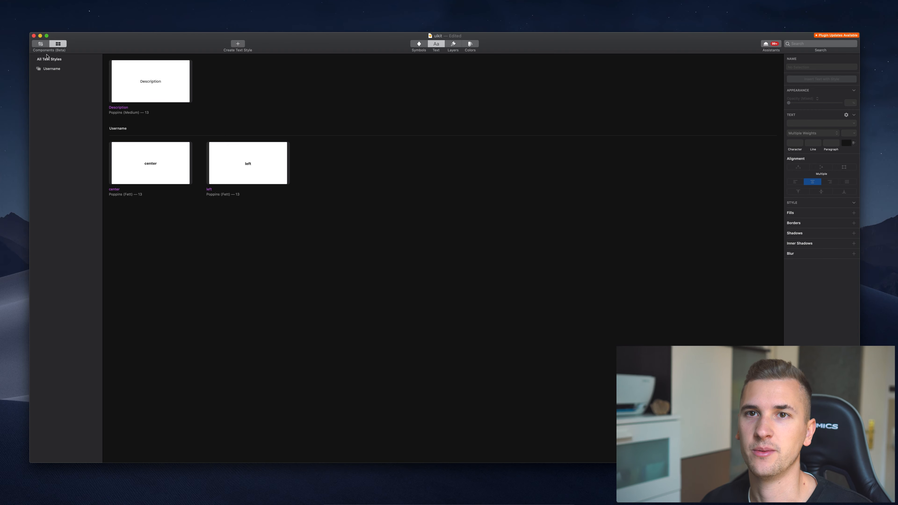
Return to the canvas and scroll across the Photo Details artboards.
click(40, 47)
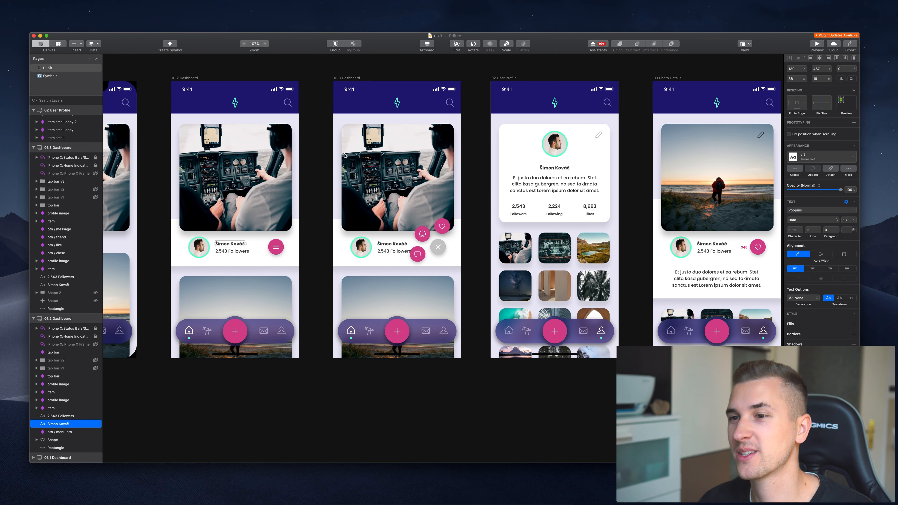
scroll(353, 173, right, 5)
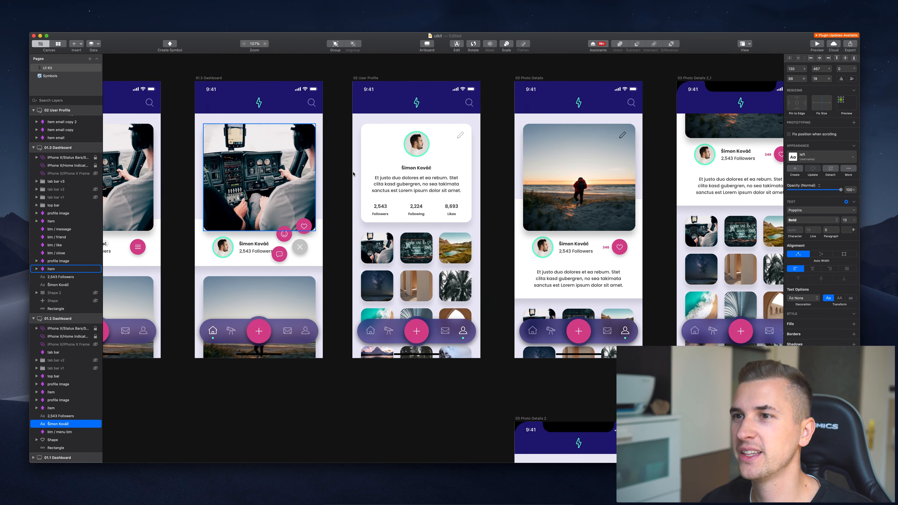
scroll(353, 173, right, 10)
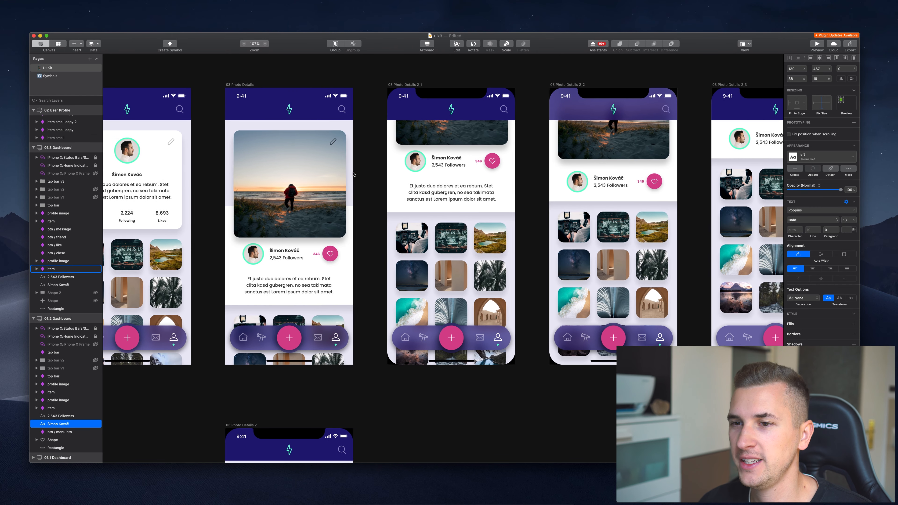
scroll(353, 174, right, 8)
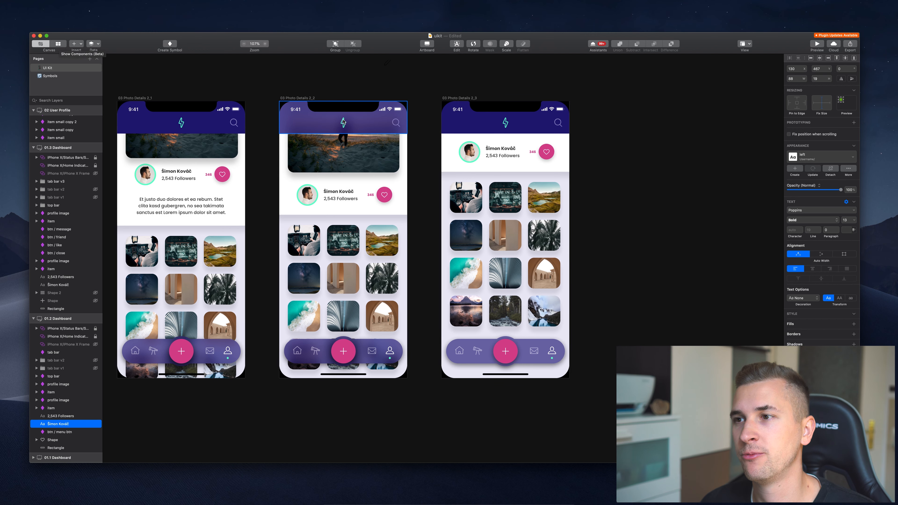
scroll(187, 76, left, 3)
Review the center text style and the shared symbols in Components, then go back to the canvas.
click(58, 43)
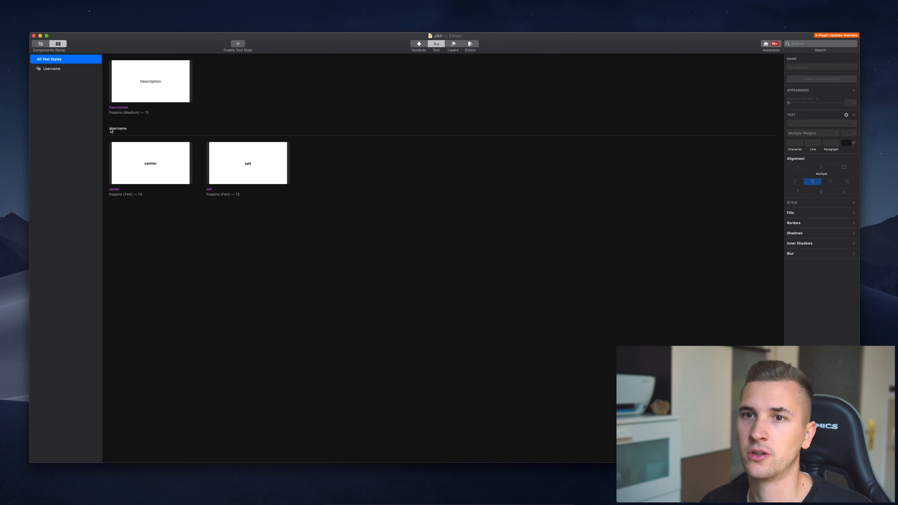
click(130, 162)
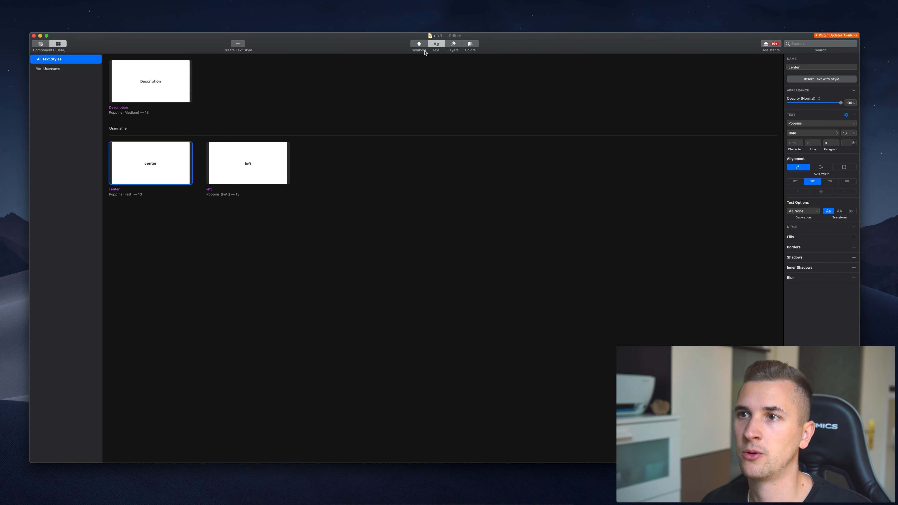
click(419, 46)
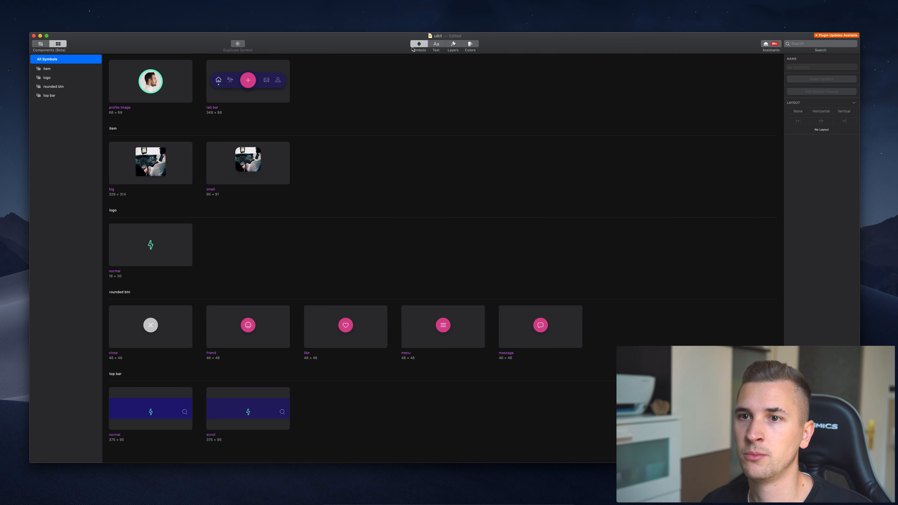
click(40, 43)
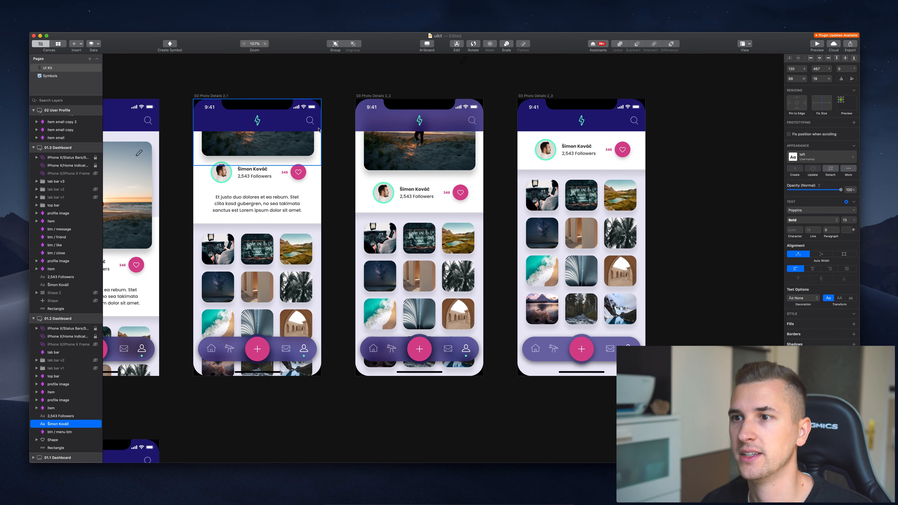
Select the 03 Photo Details 2_3 artboard and expand its layers: top bar, profile card, photo grid, tab bar.
scroll(460, 166, right, 5)
scroll(474, 171, right, 3)
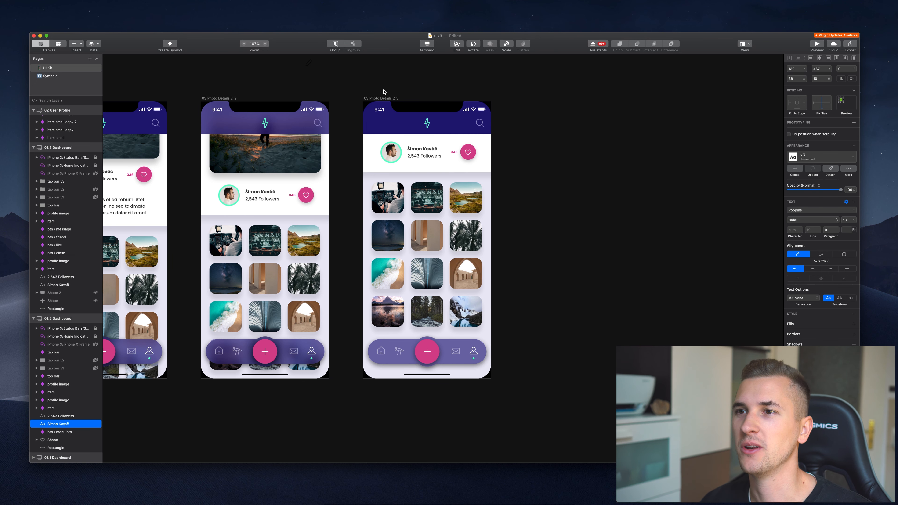
click(387, 98)
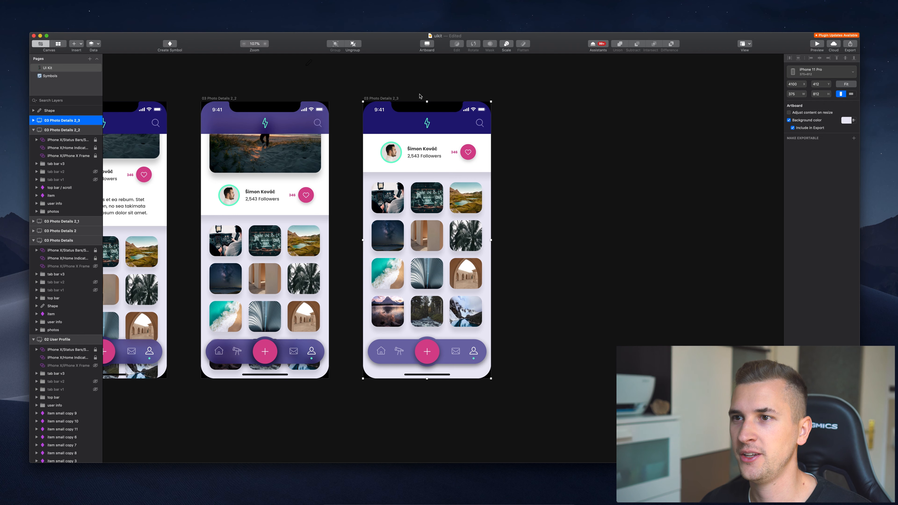
scroll(346, 113, left, 5)
scroll(247, 113, right, 6)
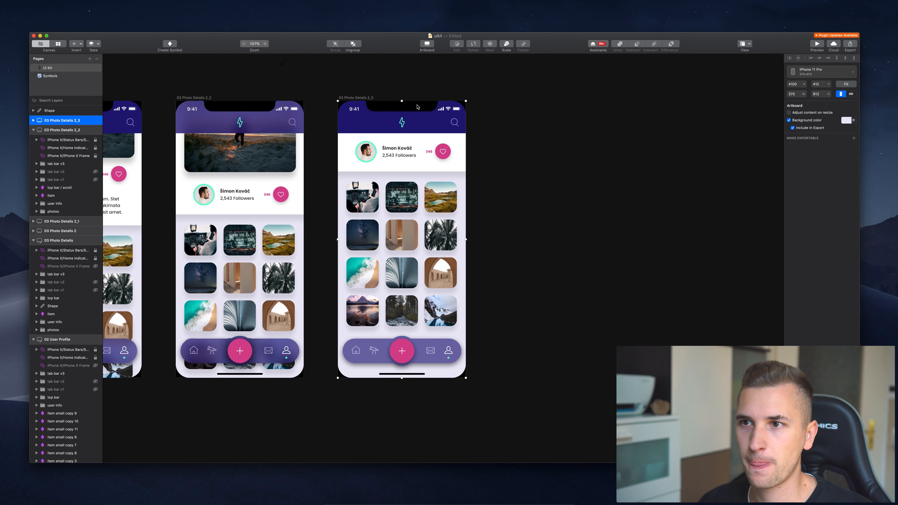
click(33, 120)
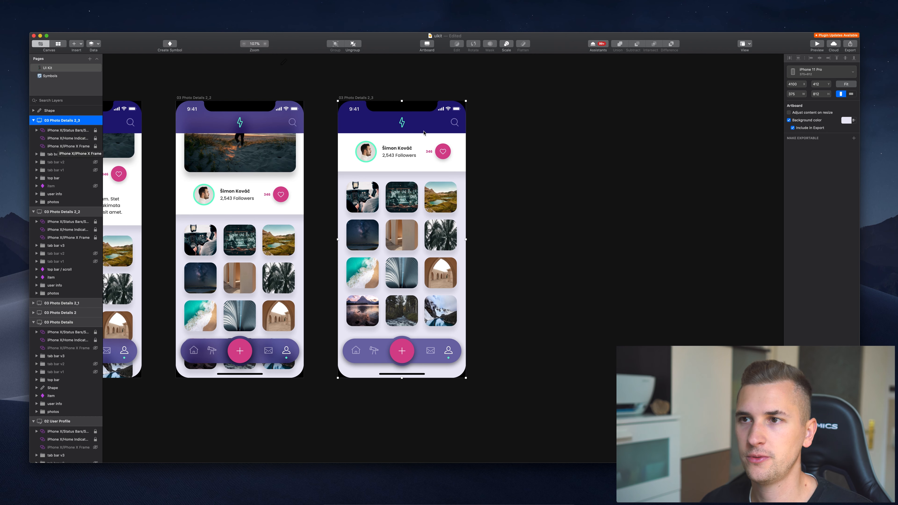
scroll(454, 116, right, 1)
scroll(454, 115, right, 3)
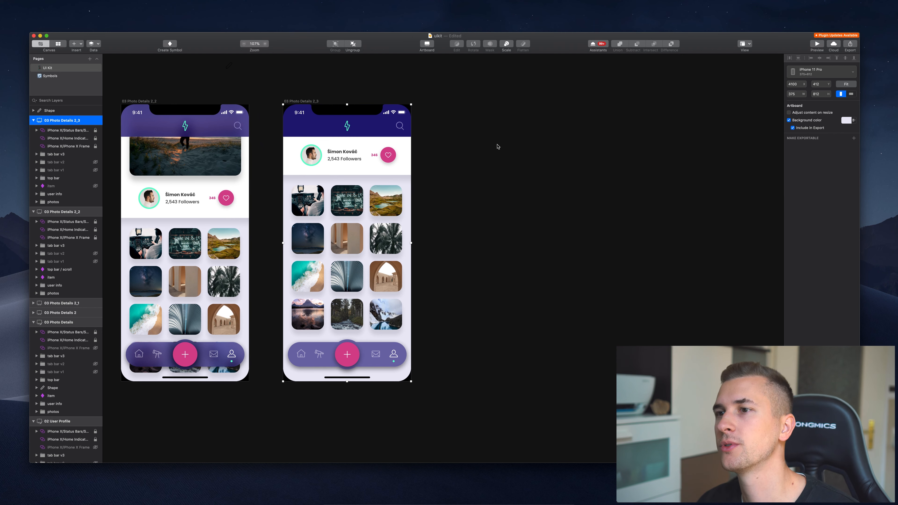
Add a 375×812 iPhone 11 Pro artboard, replacing a mistaken iPhone 11 one, beside 03 Photo Details 2_3.
key(a)
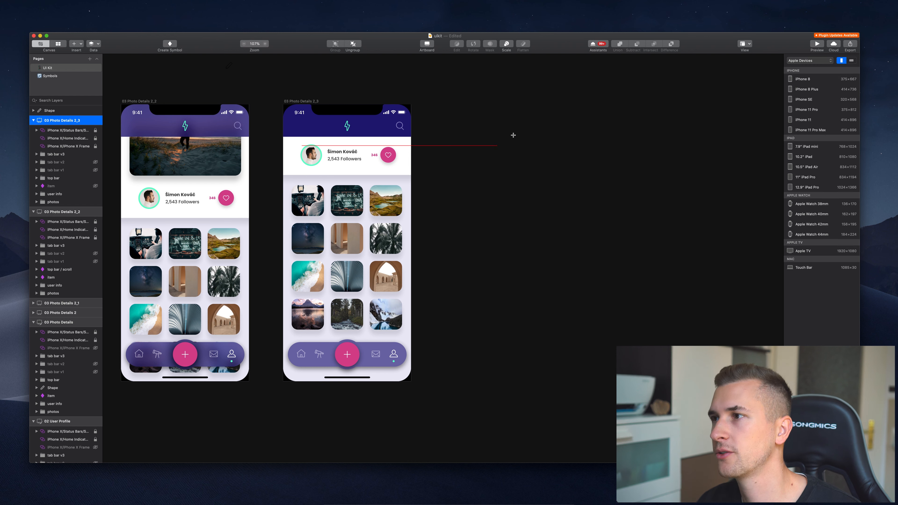
click(811, 120)
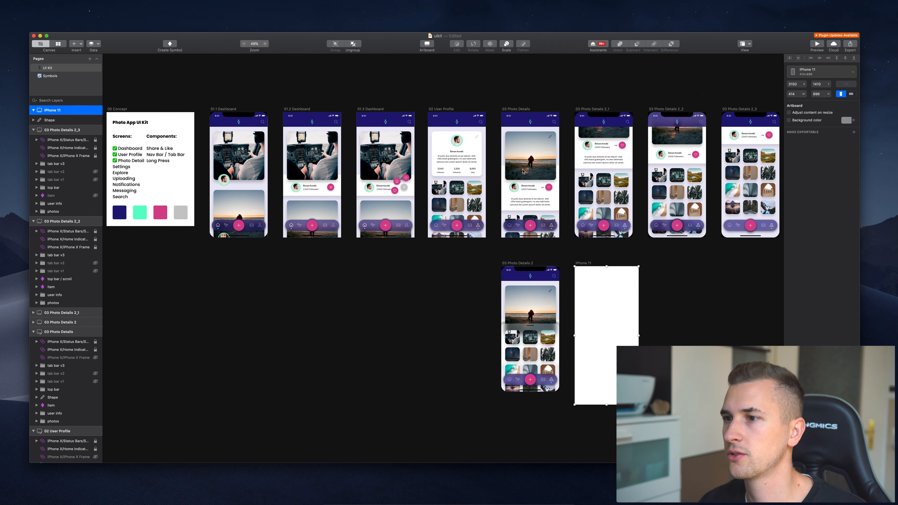
key(Delete)
key(a)
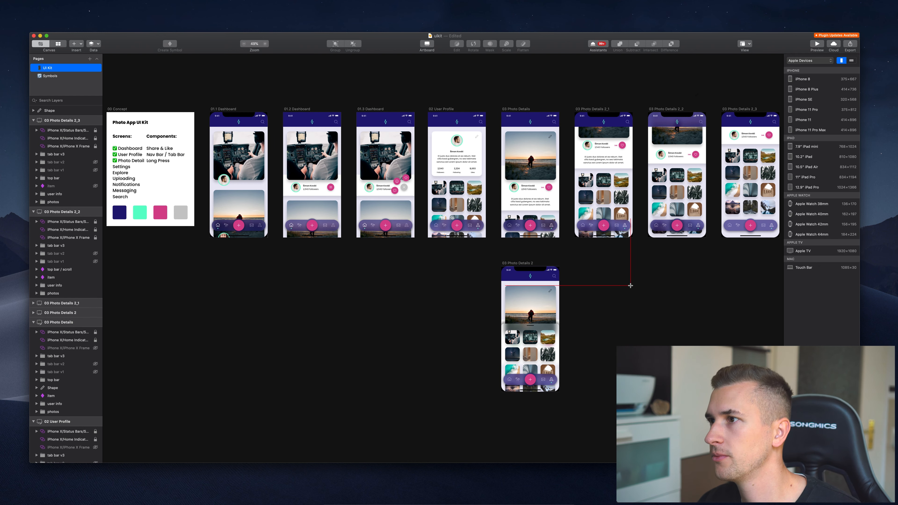
click(815, 115)
scroll(440, 308, right, 8)
drag(334, 308, 556, 155)
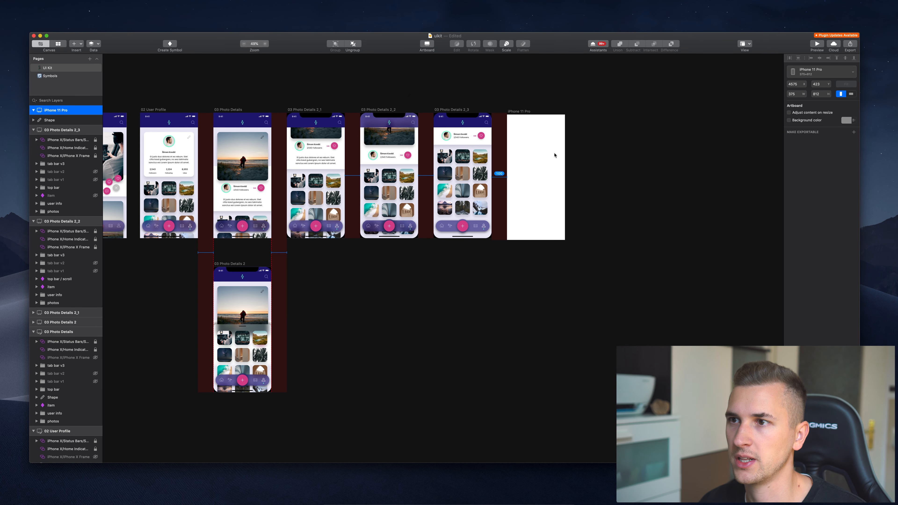
click(581, 120)
scroll(581, 120, up, 5)
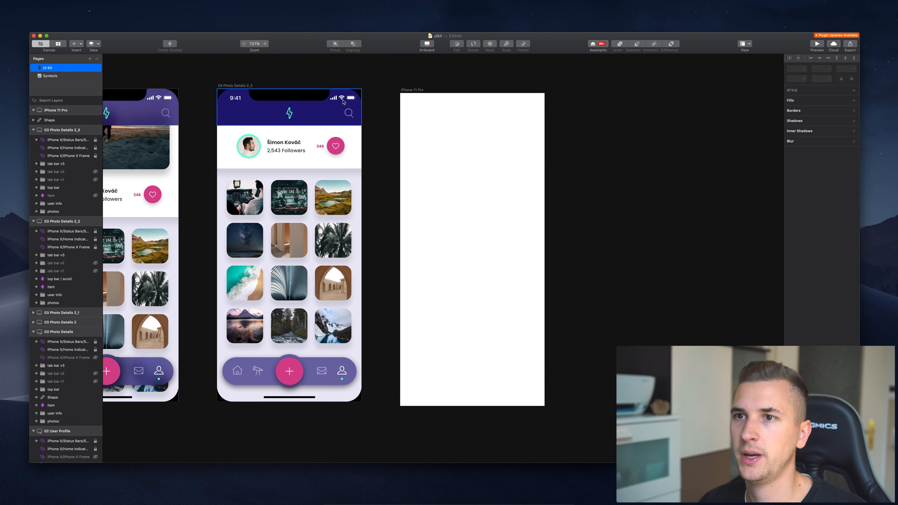
click(285, 97)
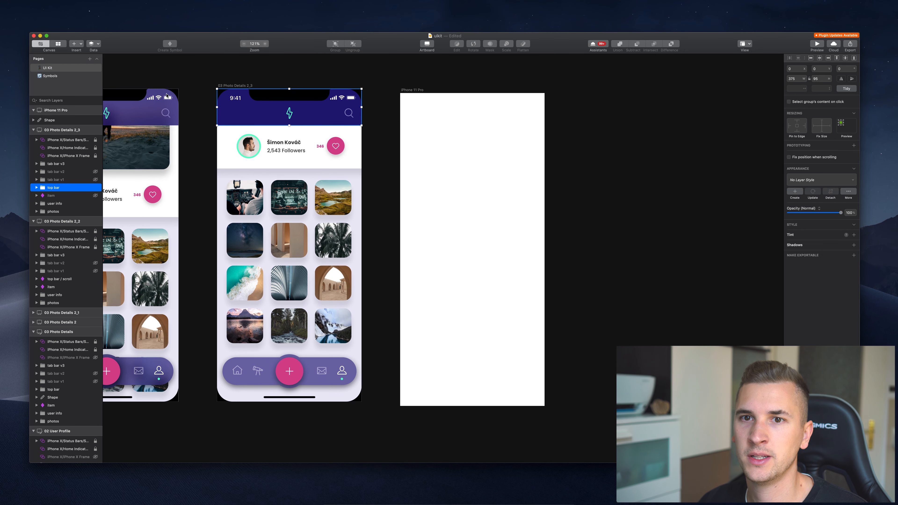
Copy the Status Bar, Home Indicator and iPhone X Frame symbols from 2_3 into the iPhone 11 Pro artboard.
click(67, 156)
shift+click(67, 140)
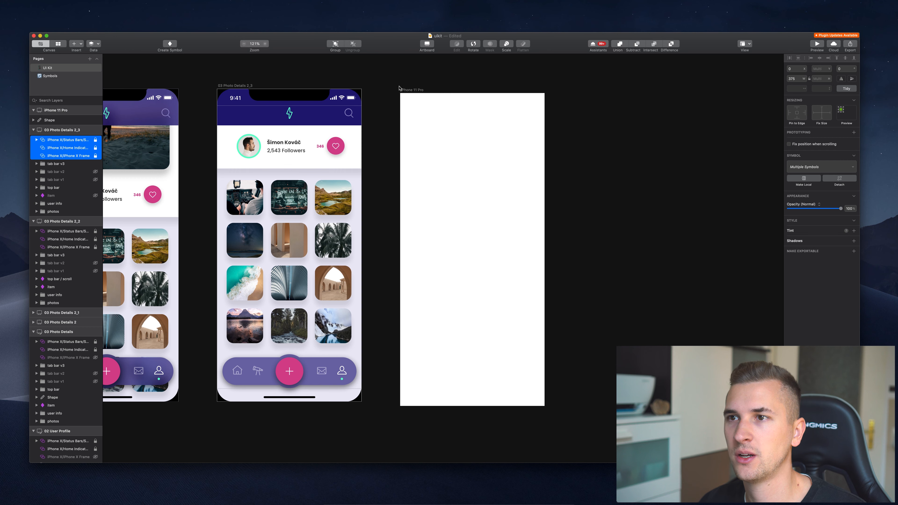
key(super+c)
click(410, 91)
key(super+v)
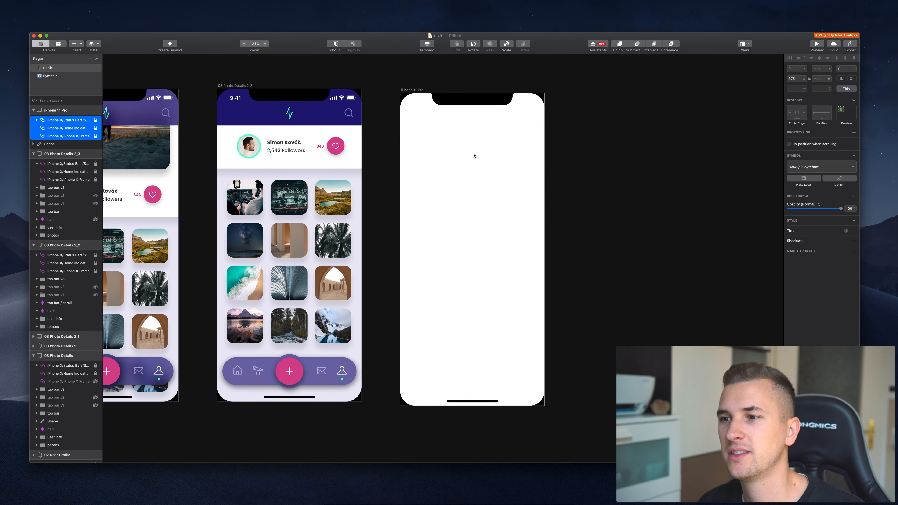
Check the pasted Shape layer and iPhone frame symbol, then reselect the iPhone 11 Pro artboard.
click(50, 144)
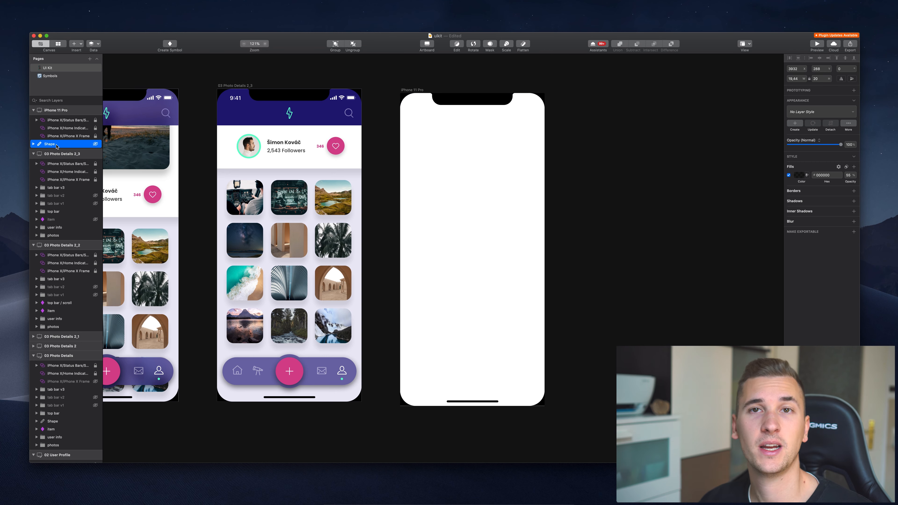
scroll(392, 112, left, 15)
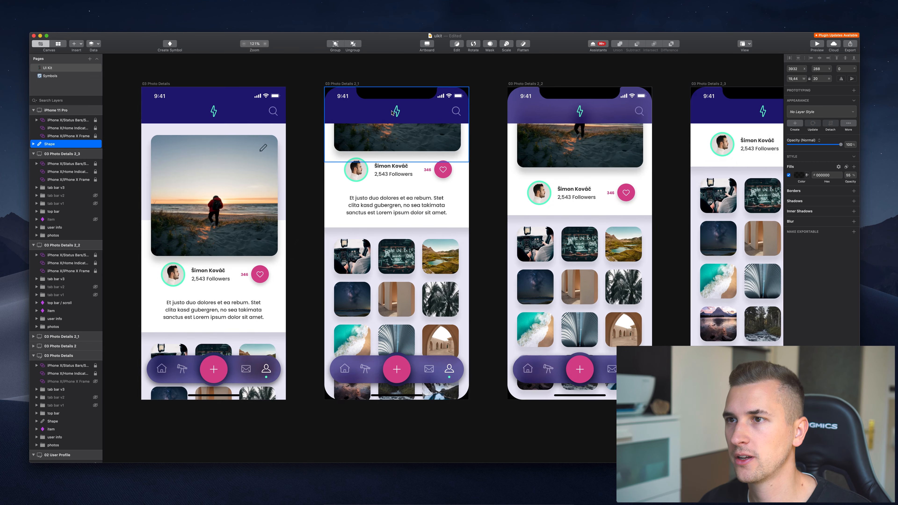
scroll(392, 113, right, 15)
scroll(252, 98, left, 2)
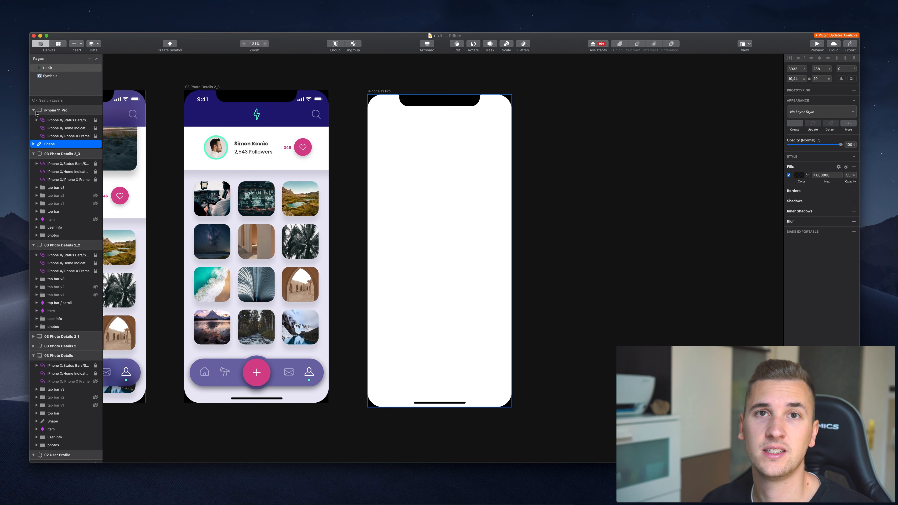
click(418, 115)
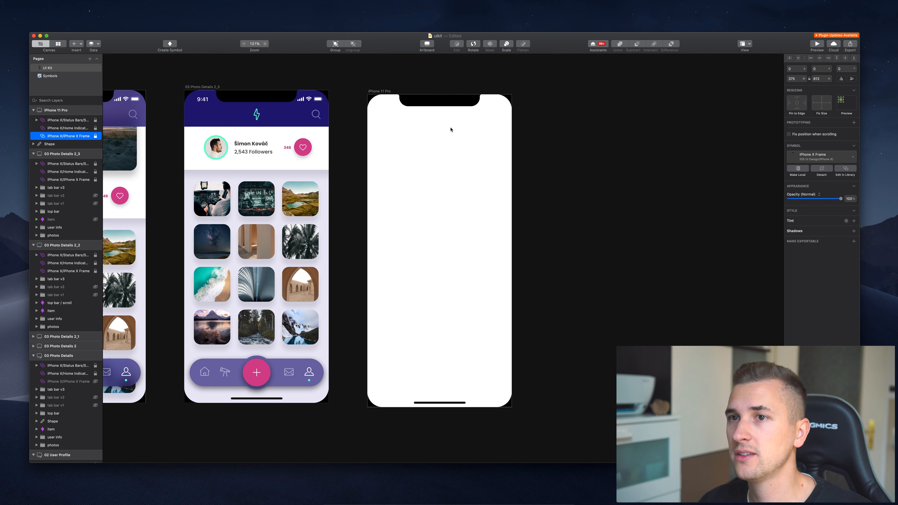
scroll(451, 130, left, 20)
scroll(451, 130, right, 6)
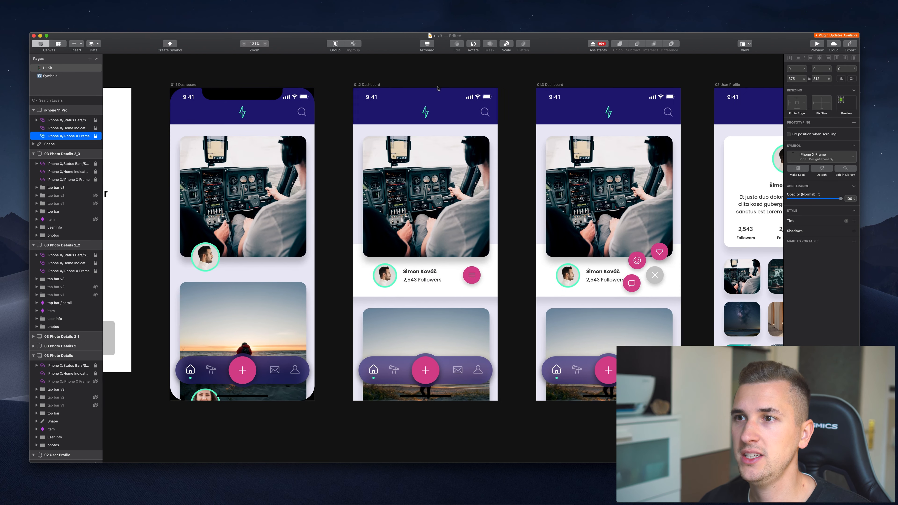
scroll(387, 98, right, 20)
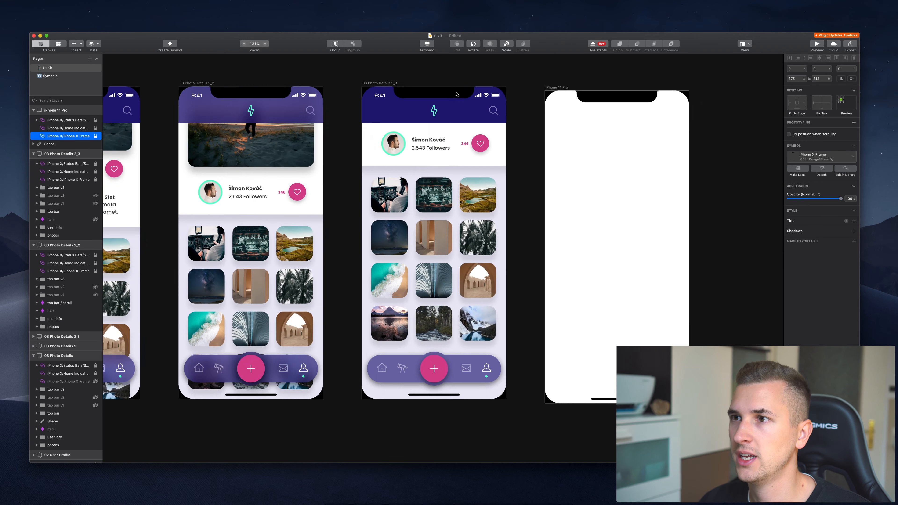
scroll(457, 94, left, 2)
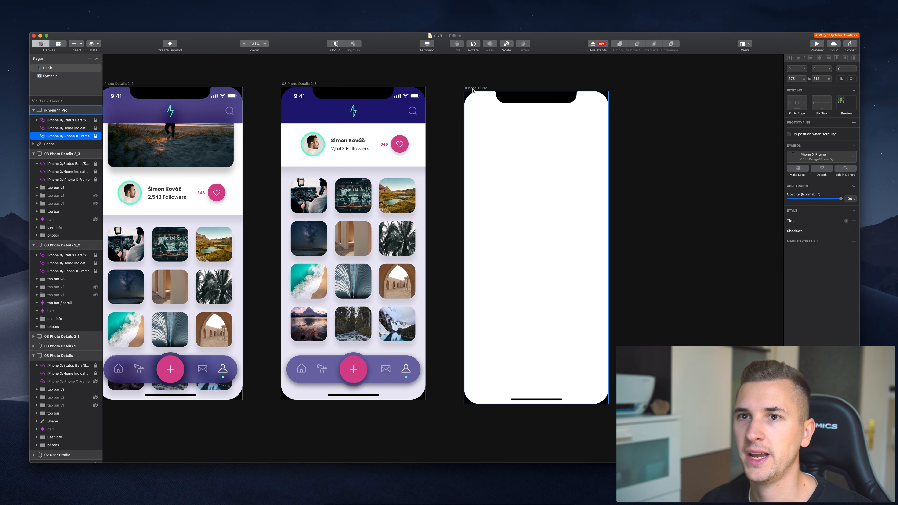
click(472, 88)
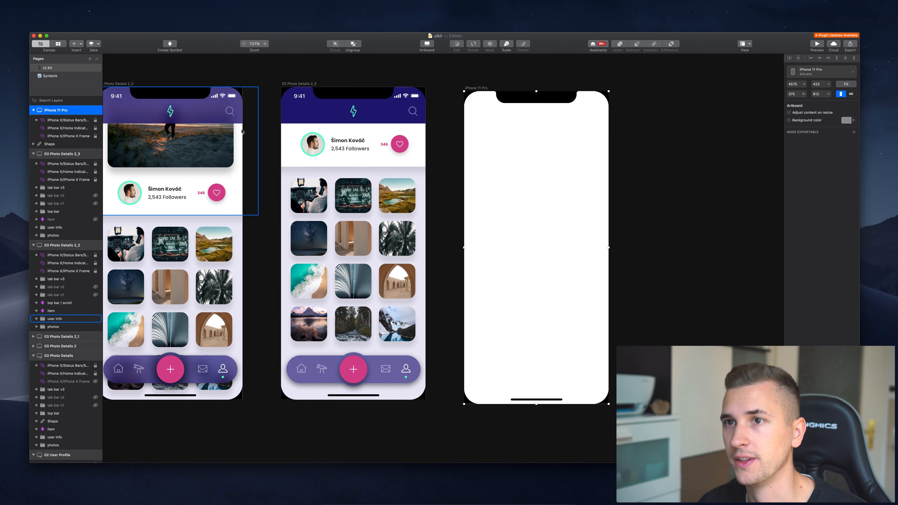
Enable the iPhone 11 Pro artboard's background and eyedrop the lavender D8D7E3 from the 2_3 screen.
click(61, 120)
click(61, 136)
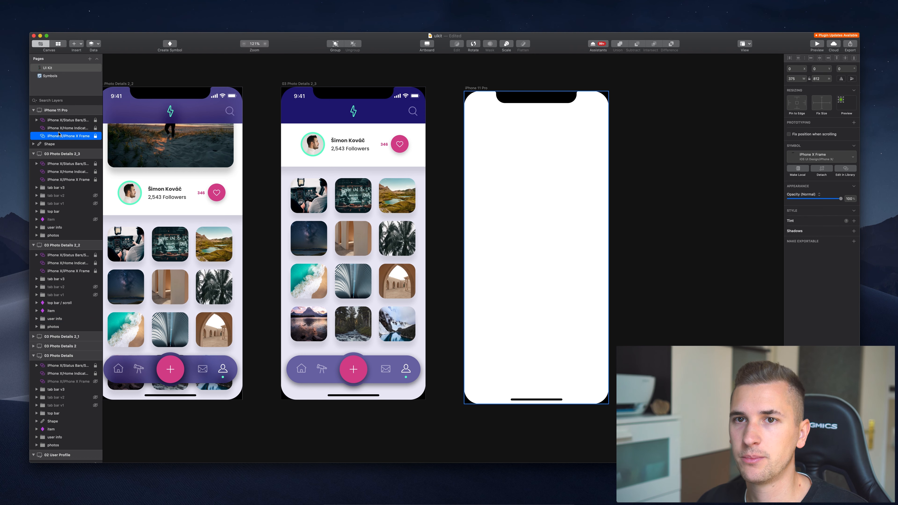
click(62, 110)
click(805, 121)
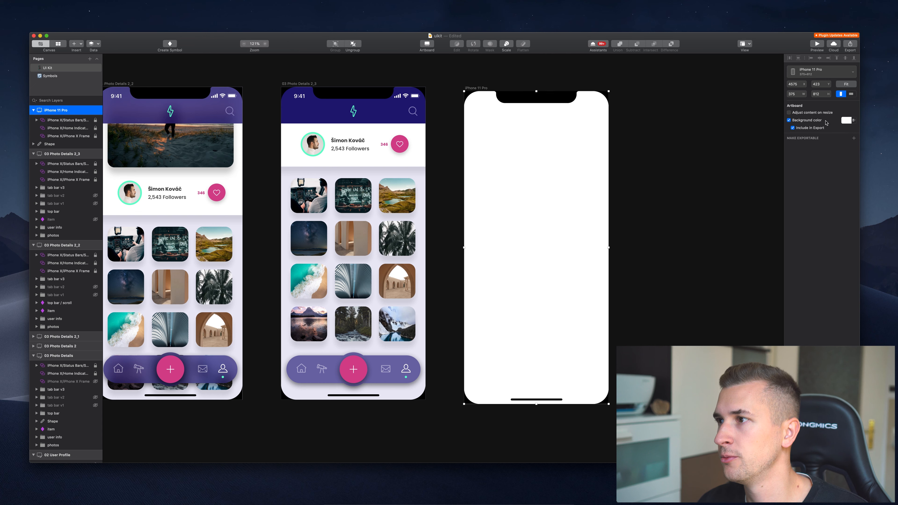
click(848, 120)
click(791, 192)
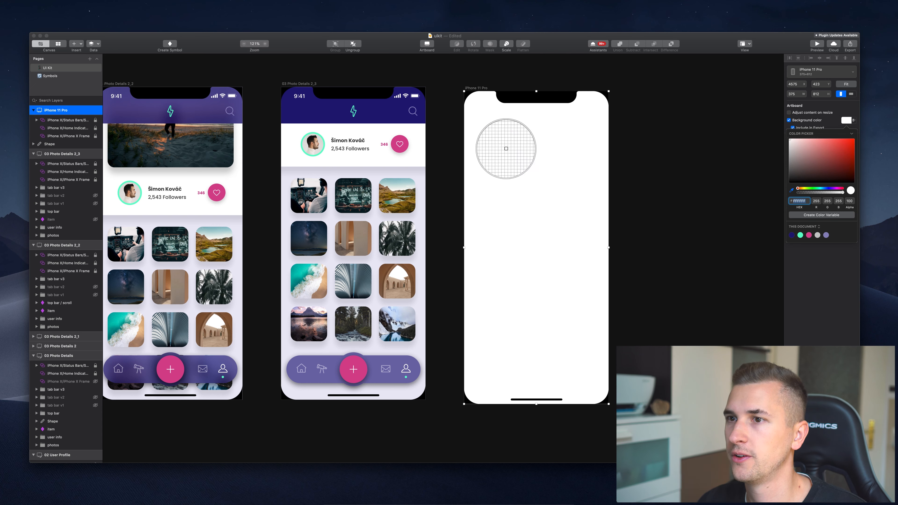
click(413, 172)
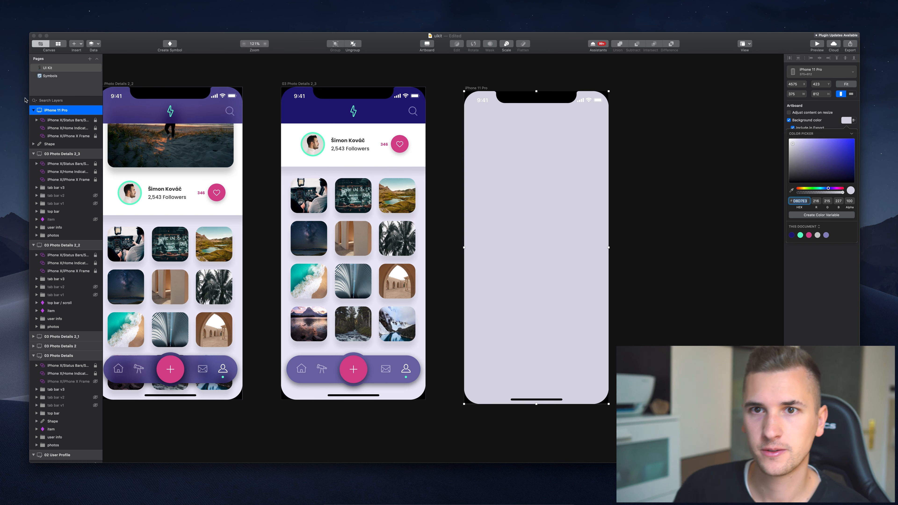
click(69, 122)
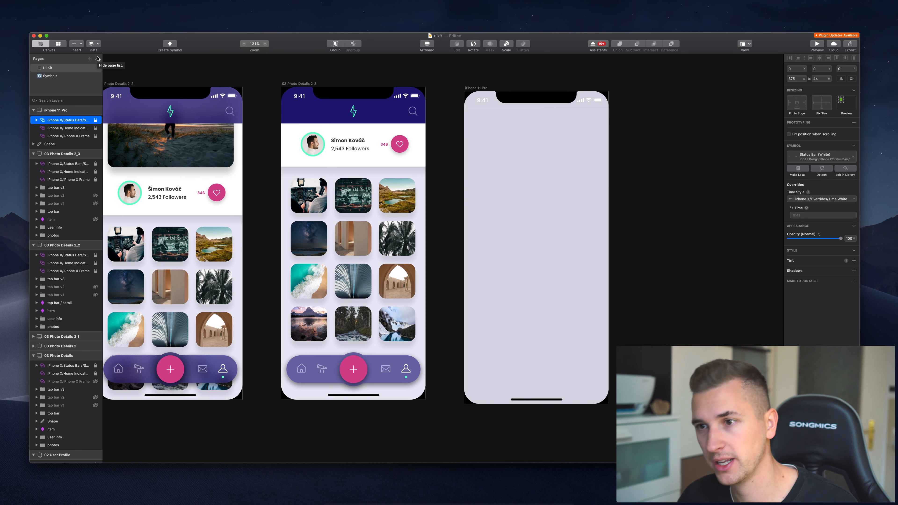
Browse this document's Symbols, Text Styles, Layer Styles and Colors in the Insert window.
key(c)
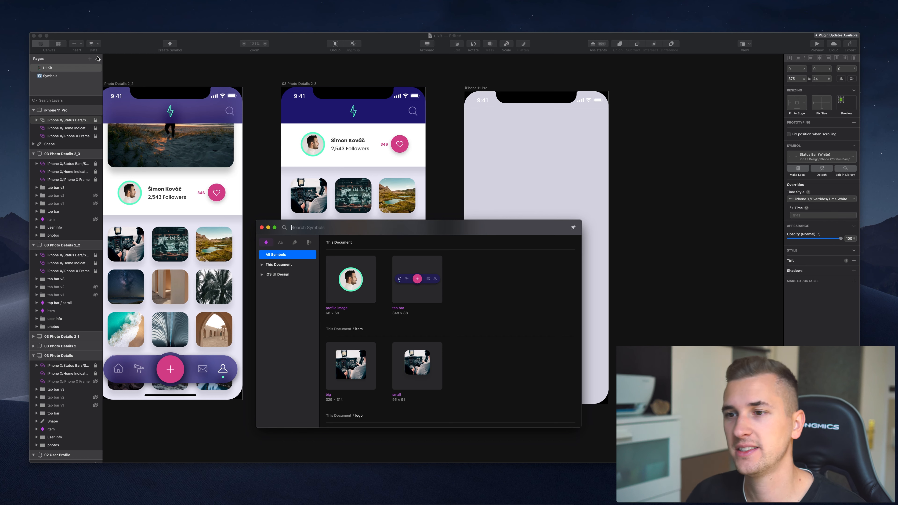
click(277, 265)
drag(366, 230, 584, 234)
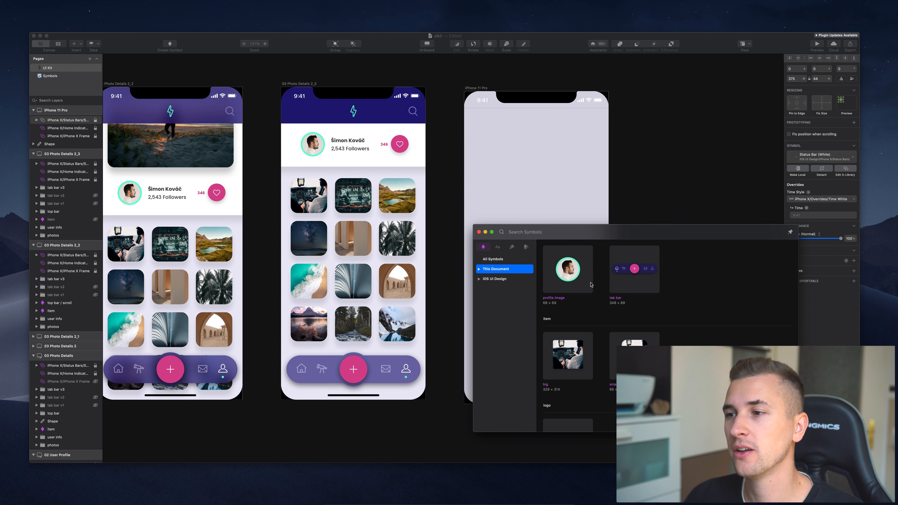
scroll(591, 285, down, 5)
scroll(566, 287, up, 5)
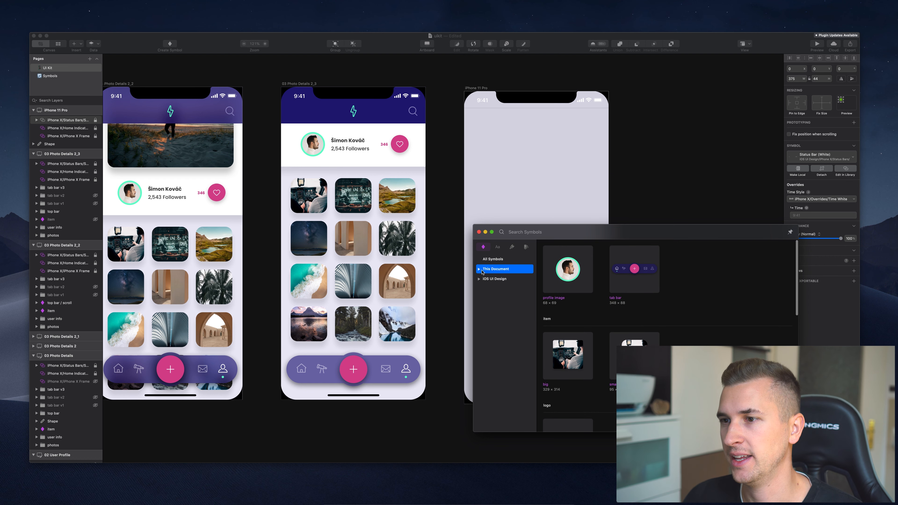
click(498, 247)
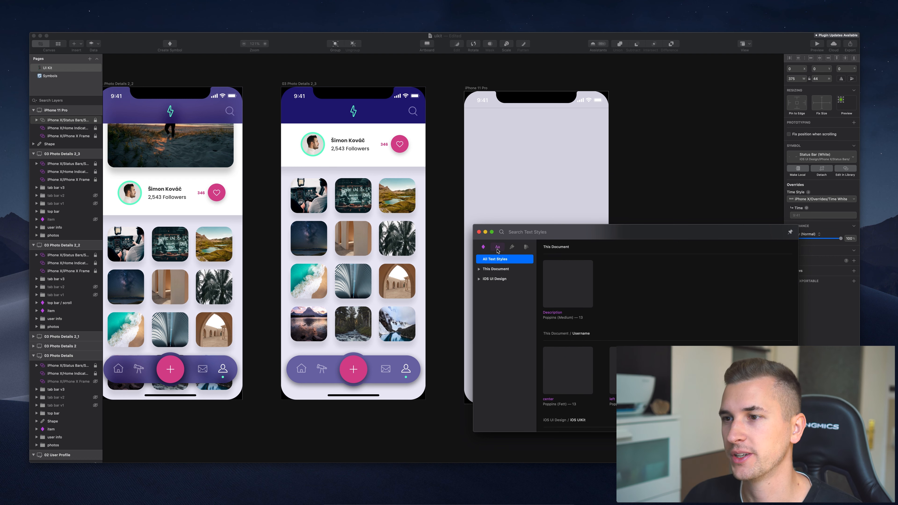
click(513, 247)
click(527, 247)
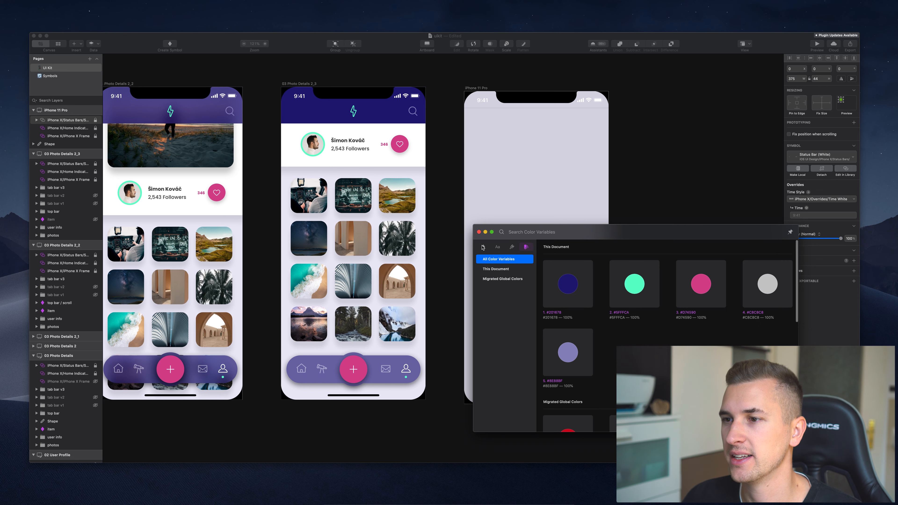
click(483, 248)
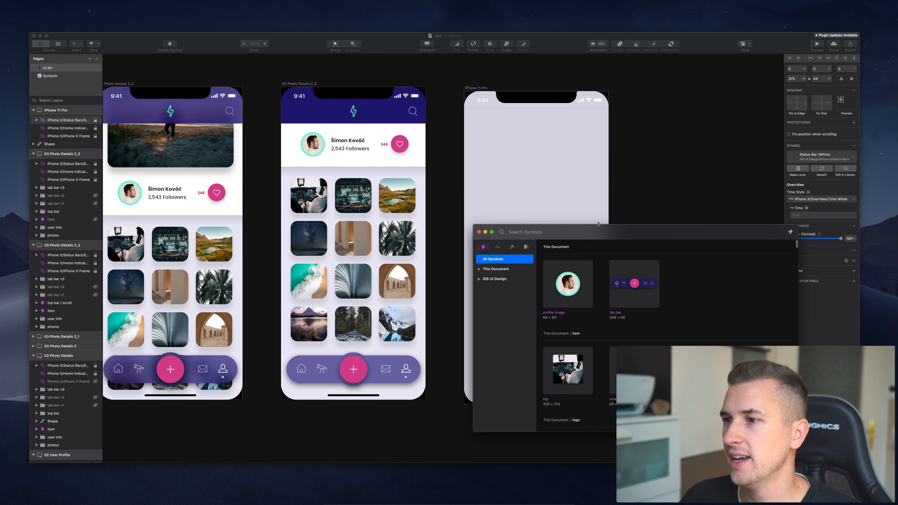
drag(595, 237, 648, 225)
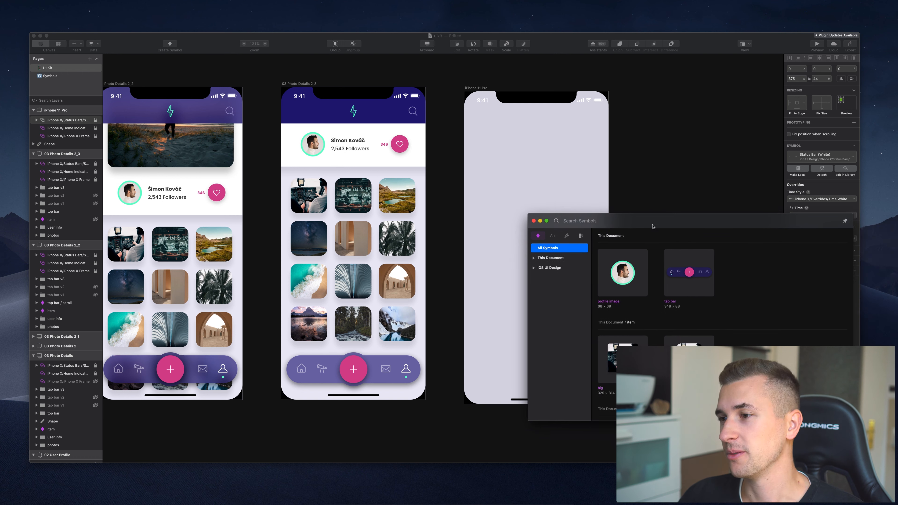
Drag the top bar / normal symbol across the top of the iPhone 11 Pro artboard.
click(532, 258)
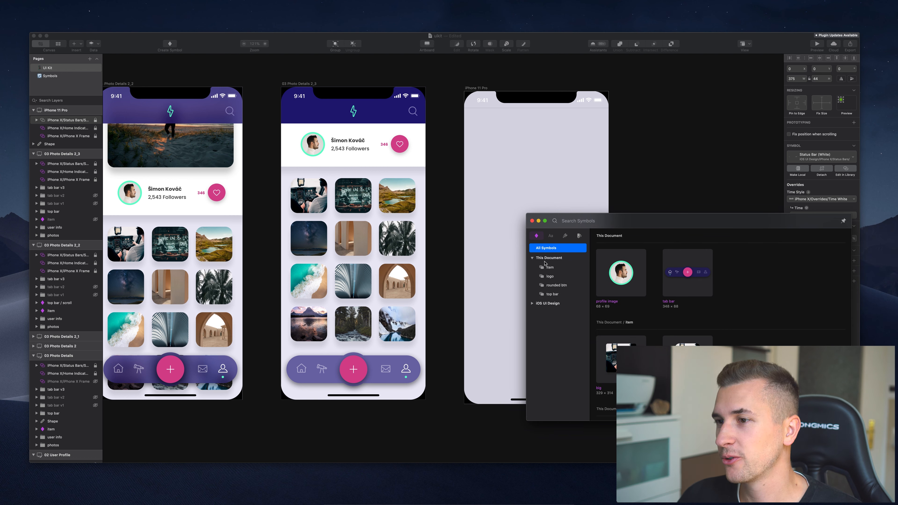
click(558, 287)
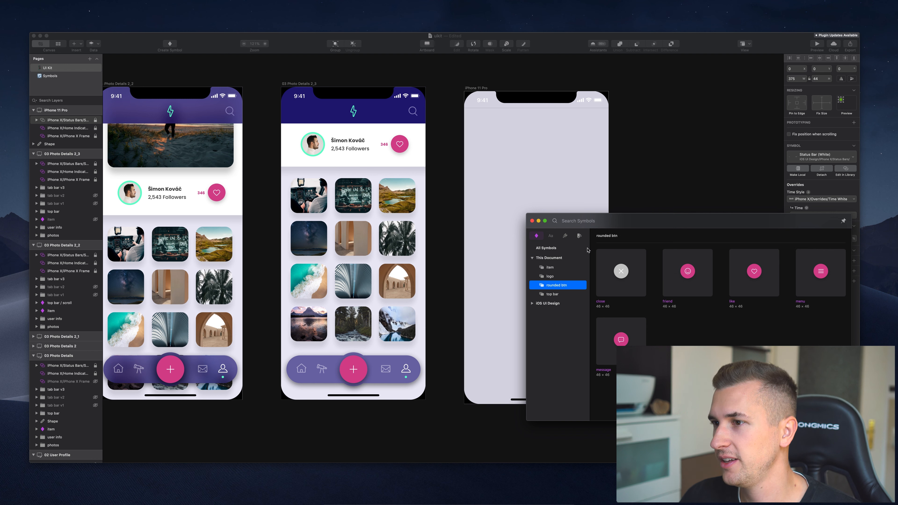
click(550, 294)
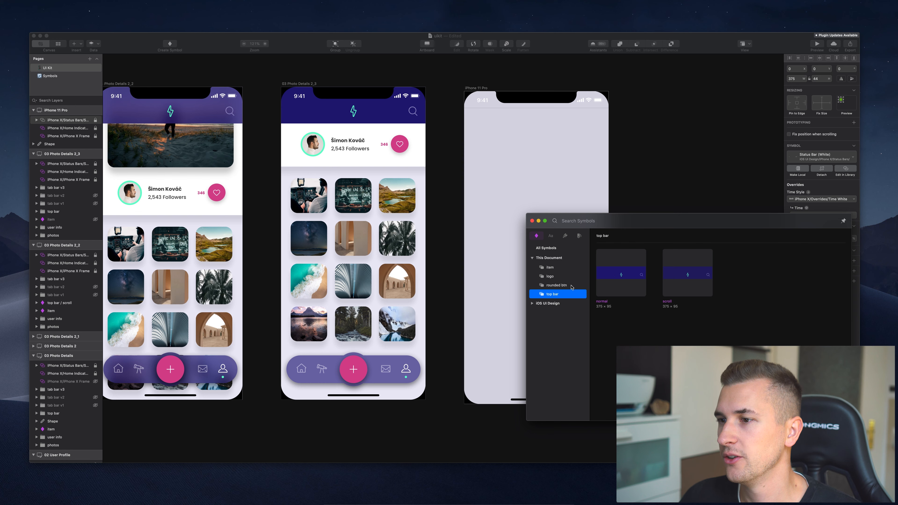
drag(626, 271, 514, 116)
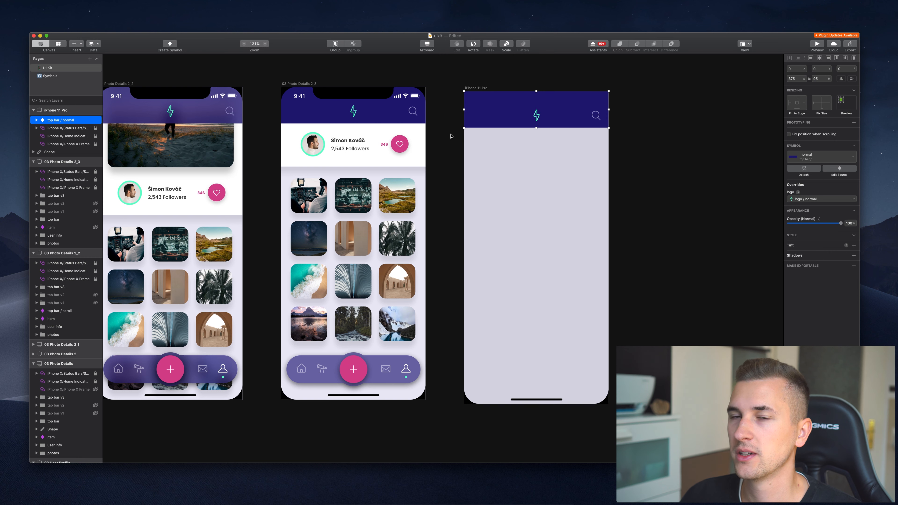
Move the top bar below the status bar and insert the tab bar symbol onto the iPhone 11 Pro screen.
drag(52, 123, 53, 148)
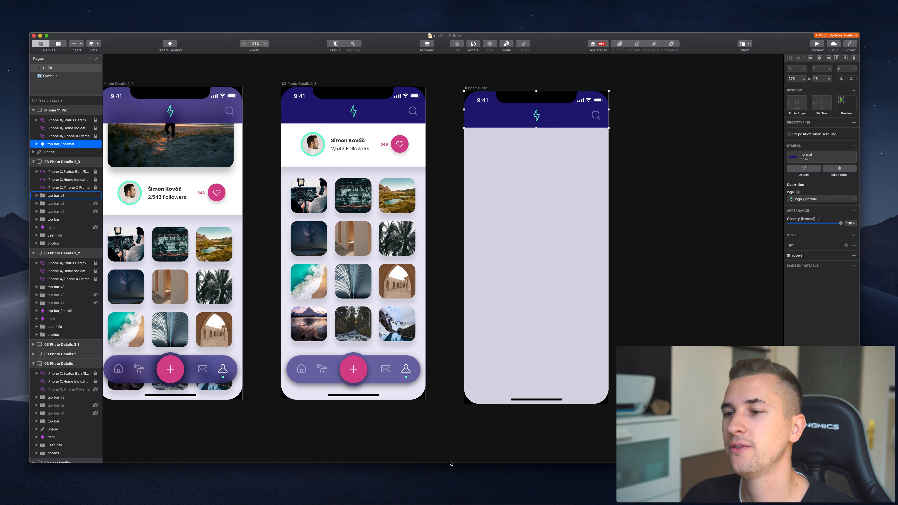
key(c)
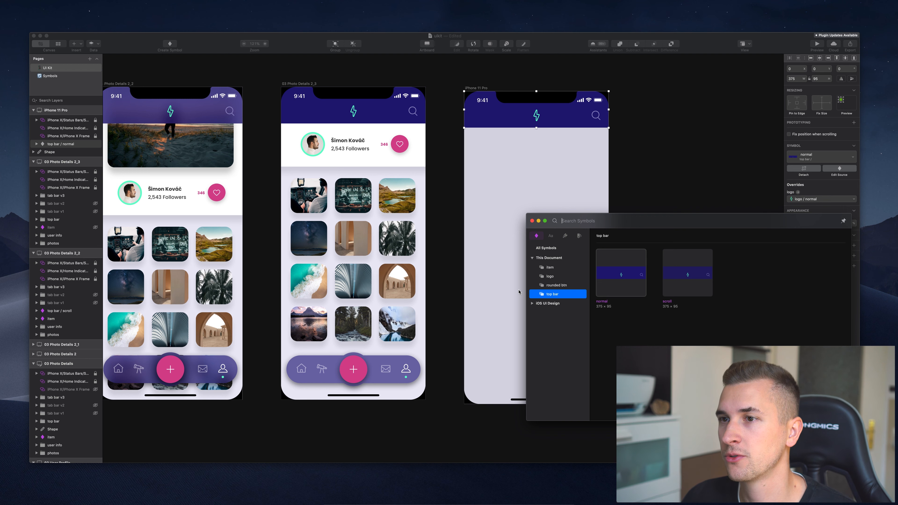
click(550, 268)
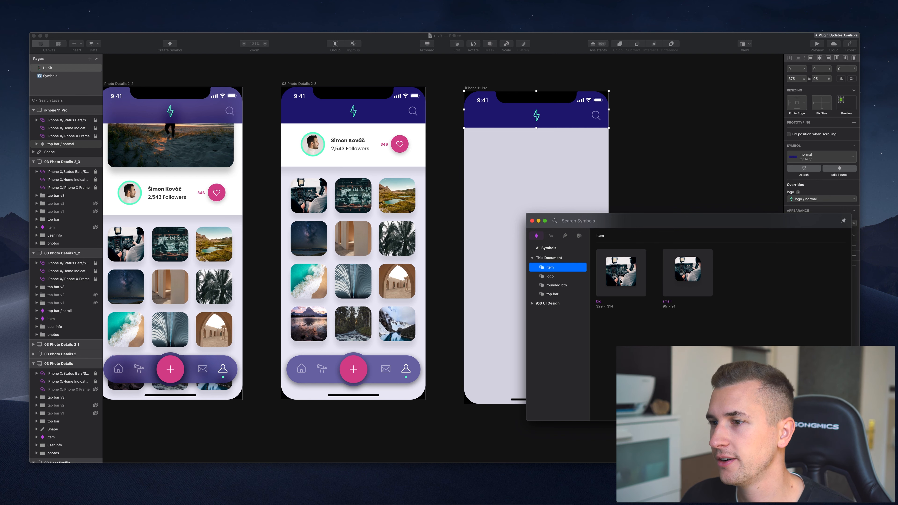
click(543, 277)
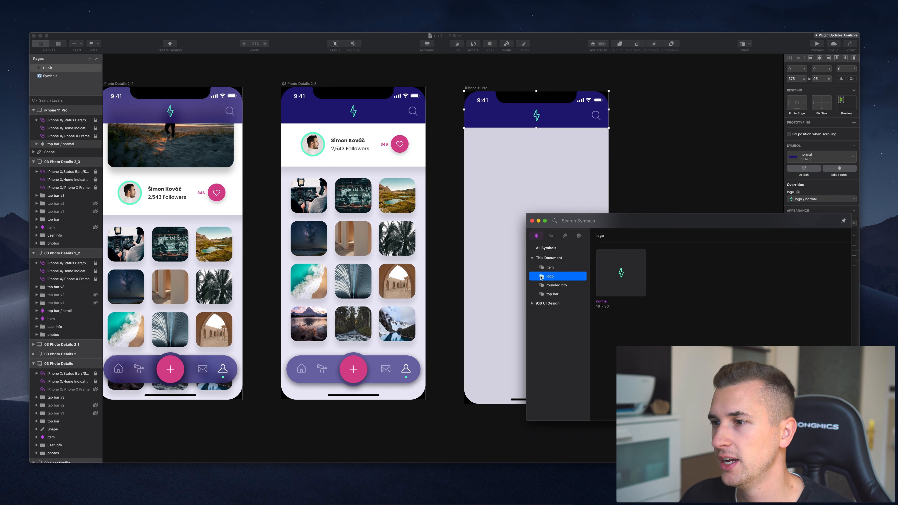
click(555, 286)
click(551, 295)
click(554, 287)
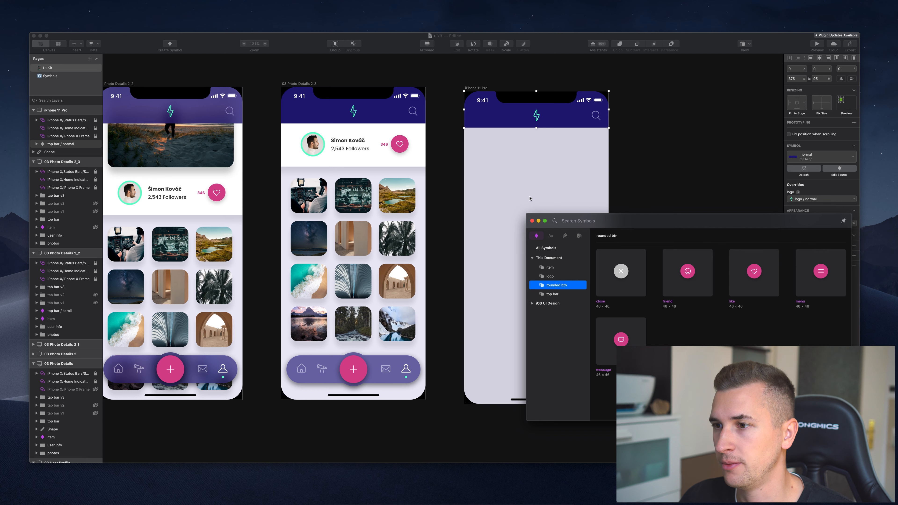
click(546, 248)
drag(690, 280, 537, 222)
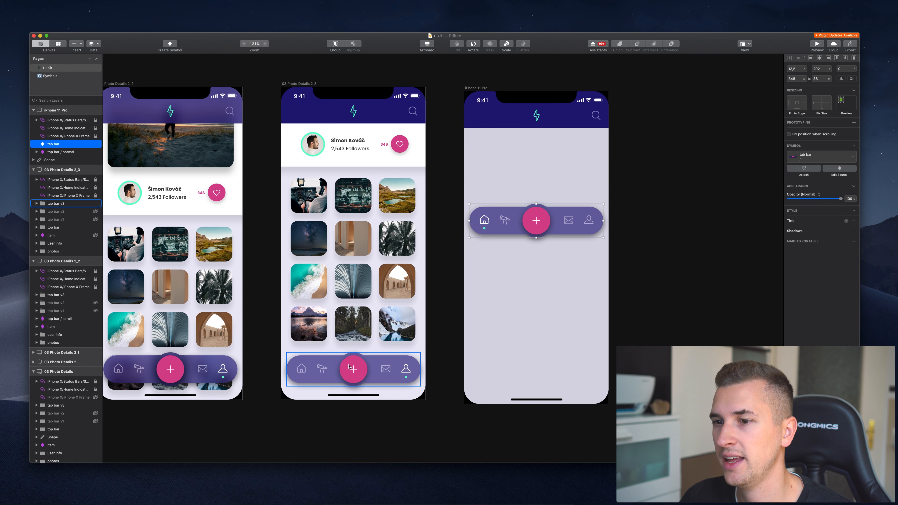
Position the new tab bar at X 14, Y 689, matching the 2_3 screen's tab bar.
click(362, 371)
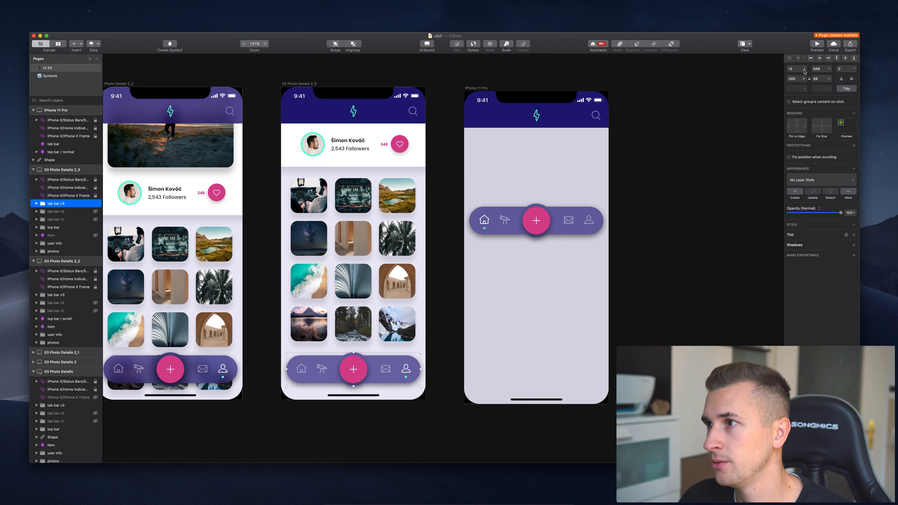
click(814, 69)
key(super+c)
click(580, 214)
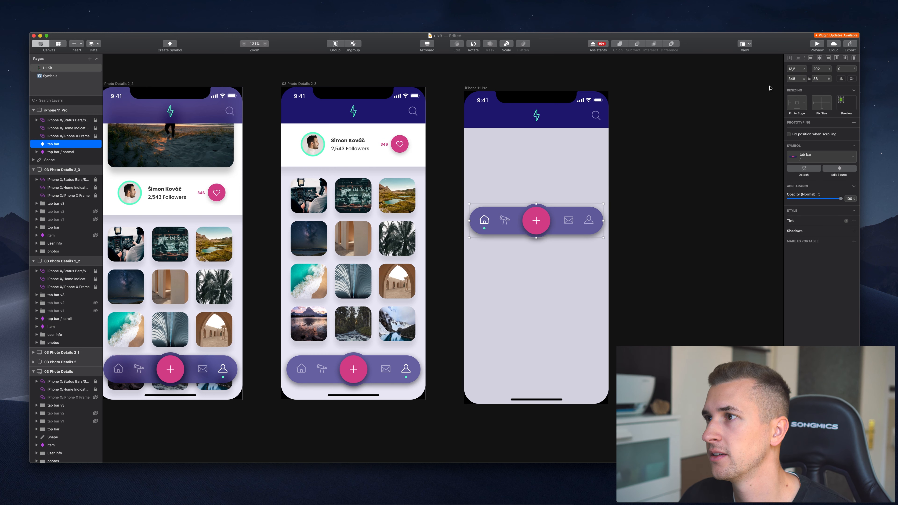
click(798, 69)
text(14)
key(Tab)
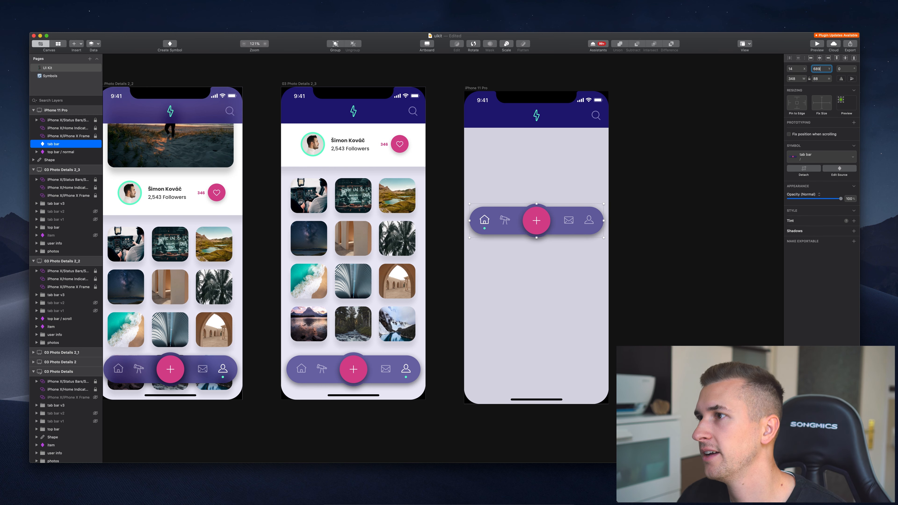
key(super+v)
key(Return)
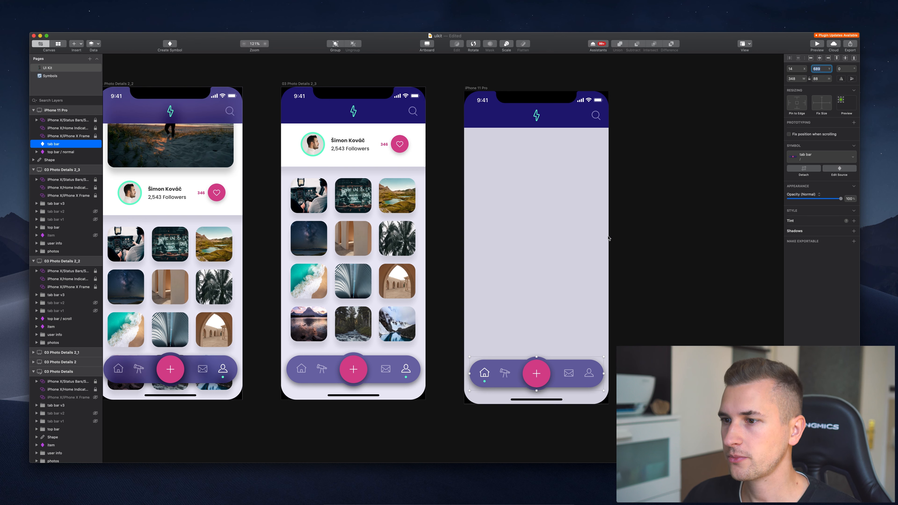
click(658, 234)
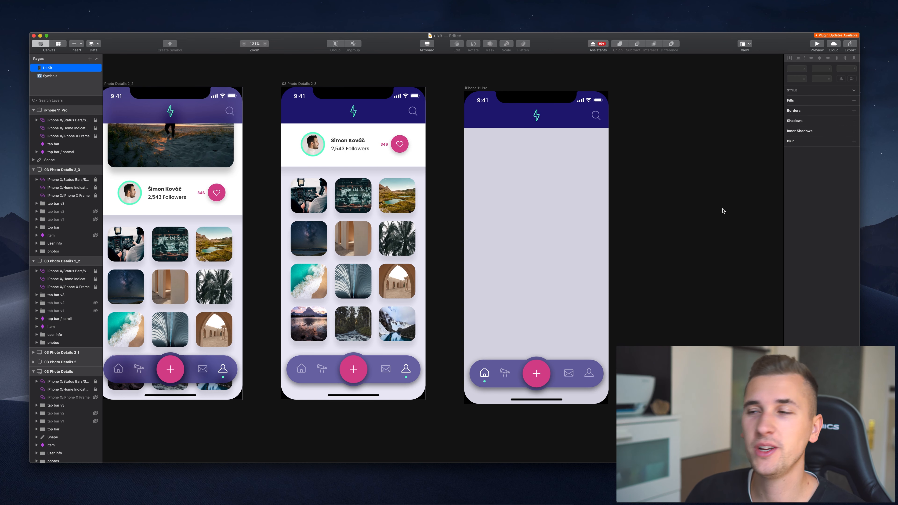
Draw a trial rectangle on the iPhone 11 Pro screen, then discard it.
scroll(553, 166, right, 3)
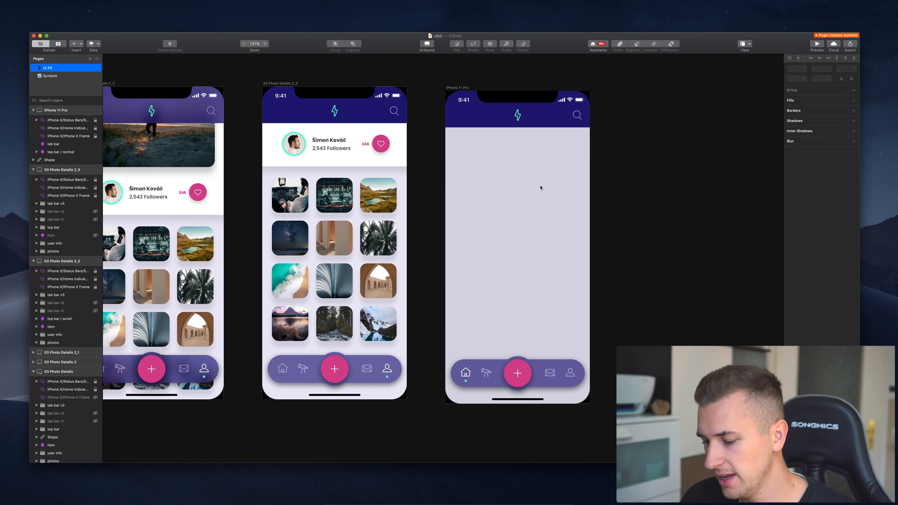
key(r)
drag(462, 148, 546, 259)
key(BackSpace)
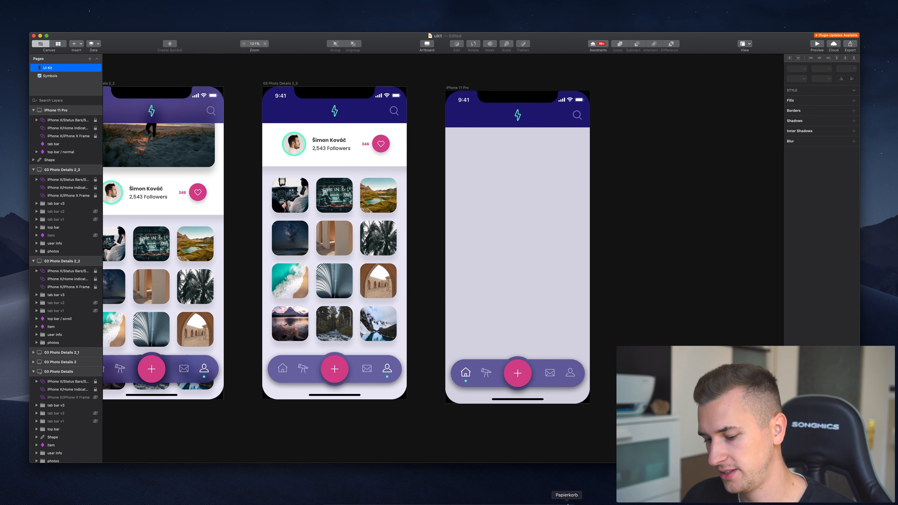
key(c)
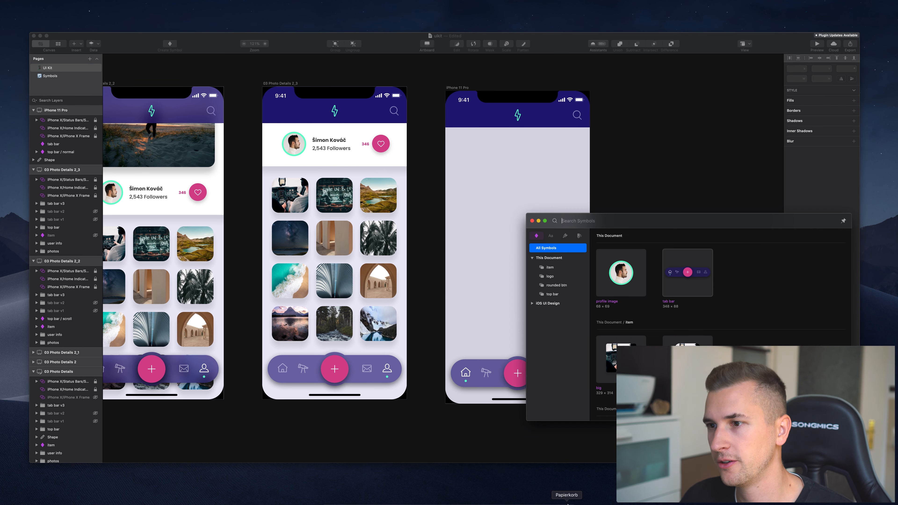
click(565, 236)
drag(625, 290, 600, 309)
drag(514, 244, 499, 213)
key(Delete)
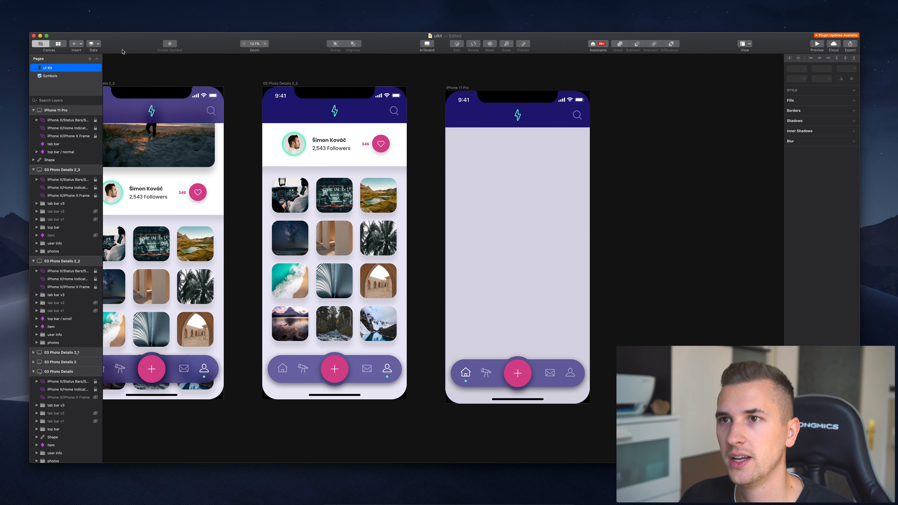
key(super+z)
drag(534, 217, 519, 212)
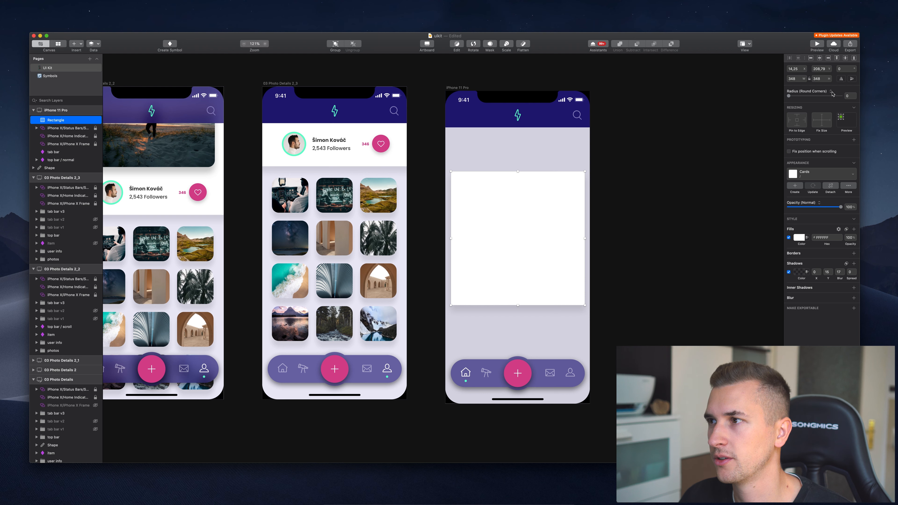
click(58, 44)
click(453, 44)
click(162, 71)
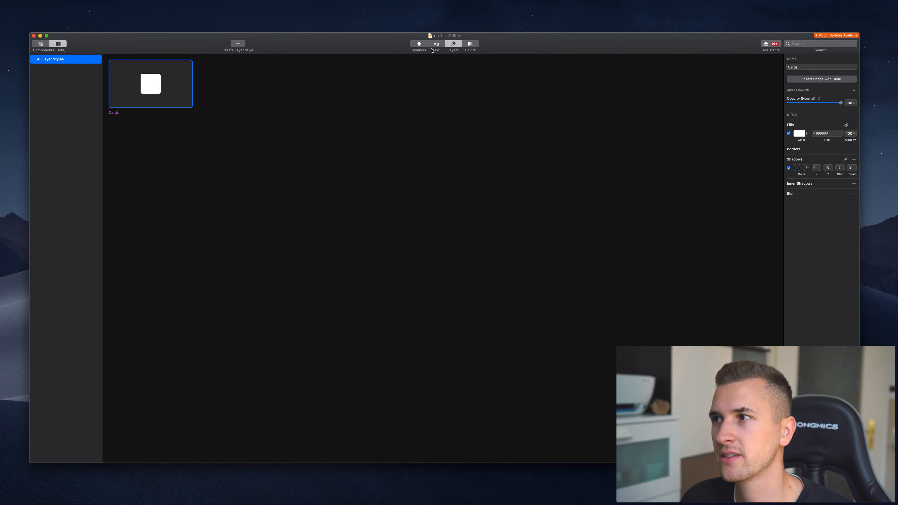
click(43, 48)
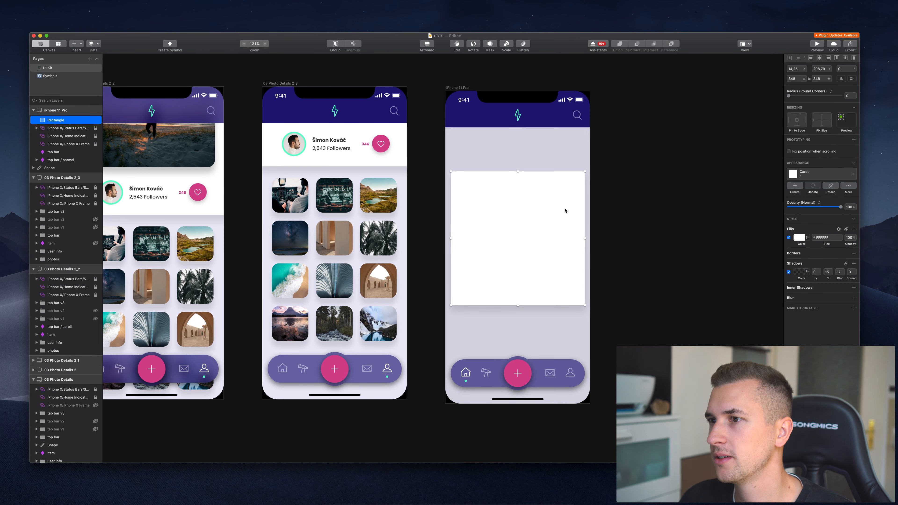
Set the card's corner radius to 18.
click(850, 95)
text(18)
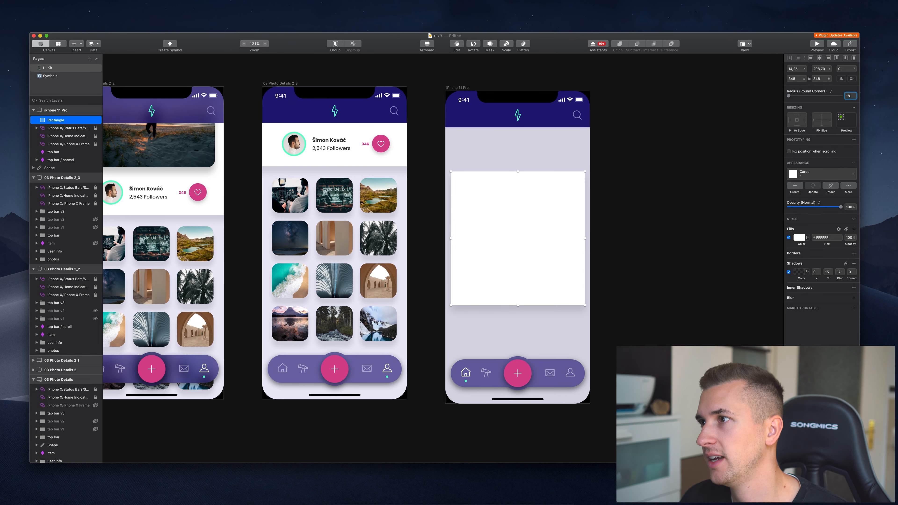
key(Return)
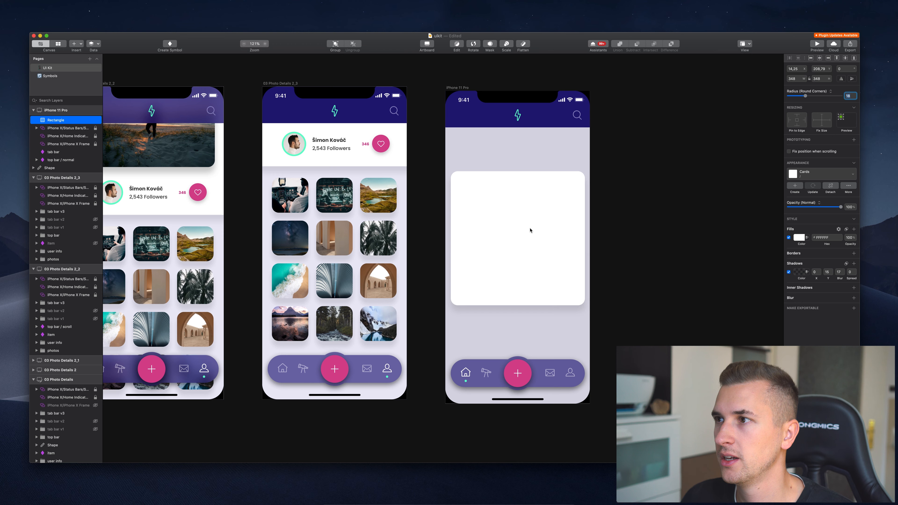
Move the card up and resize it to about 332×543 above the tab bar.
drag(530, 230, 531, 196)
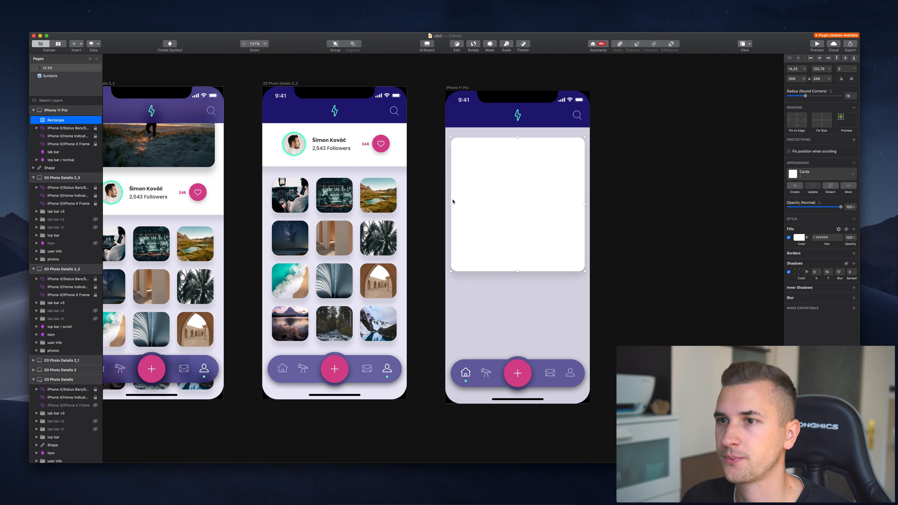
scroll(453, 202, left, 10)
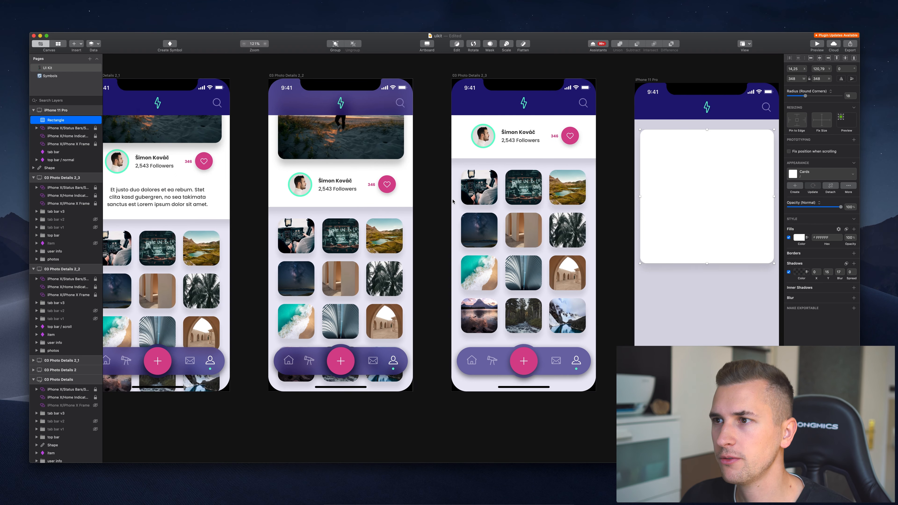
scroll(453, 201, right, 2)
drag(620, 146, 650, 160)
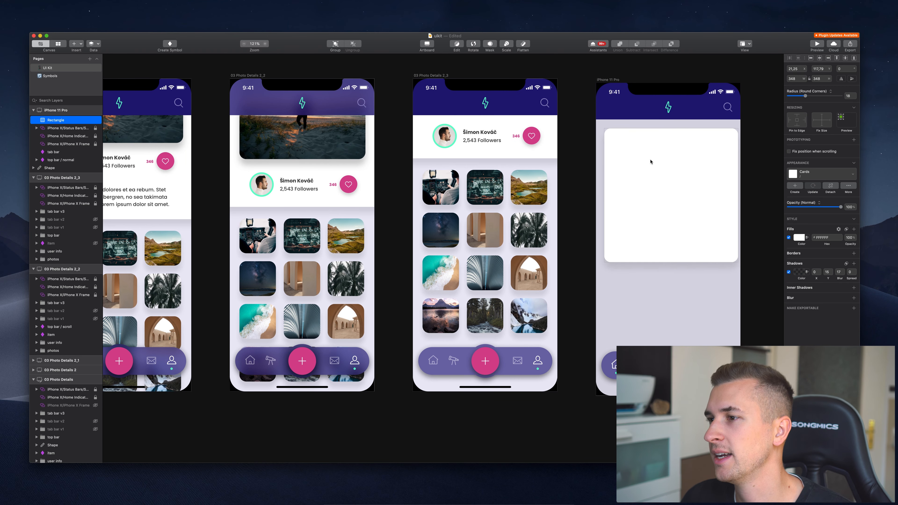
drag(738, 262, 732, 246)
scroll(629, 235, right, 5)
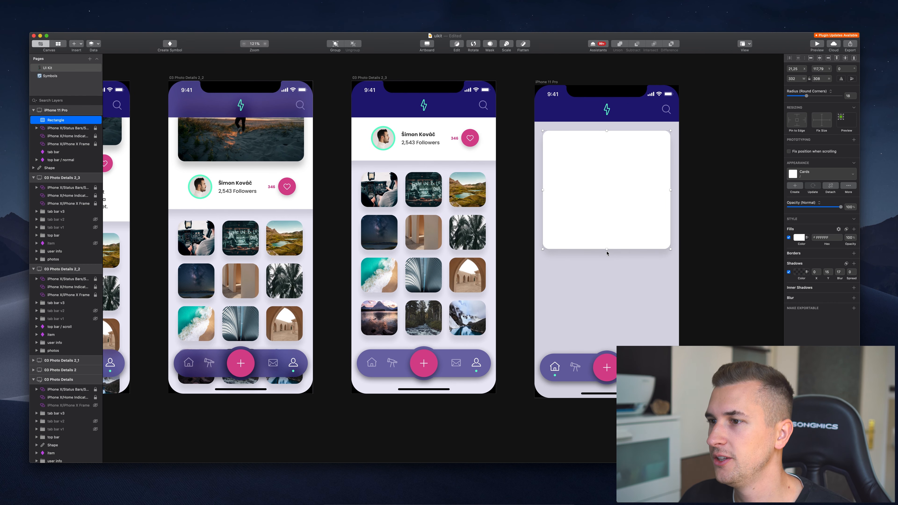
drag(606, 249, 599, 340)
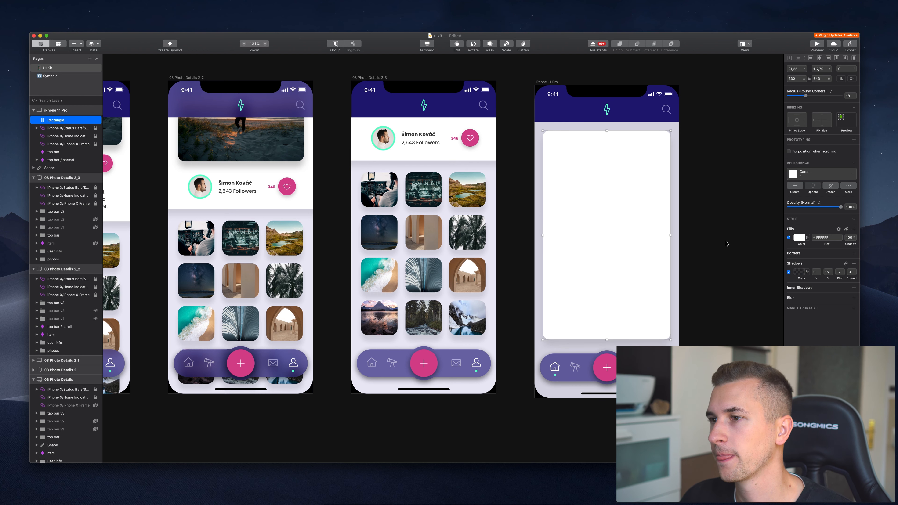
click(727, 243)
scroll(691, 242, right, 2)
scroll(690, 243, right, 5)
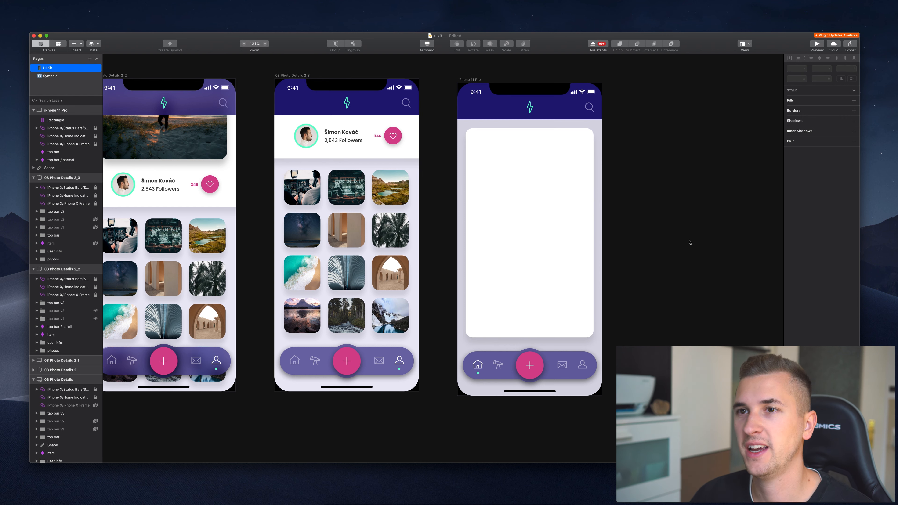
Select the white card and check the saved text styles in the styles library.
click(531, 195)
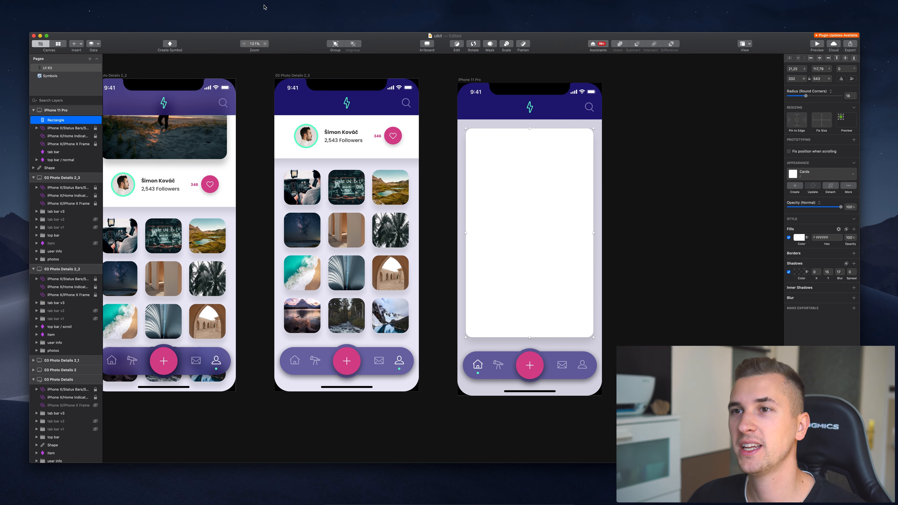
key(c)
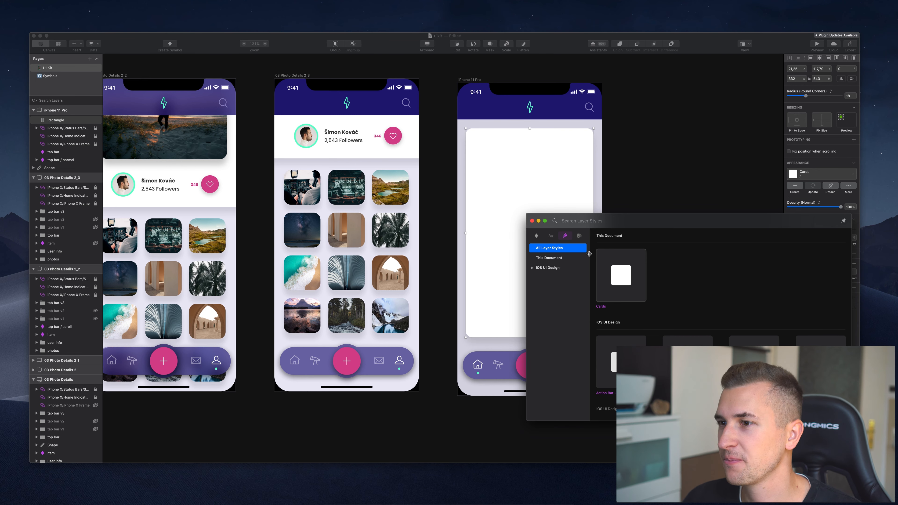
click(551, 235)
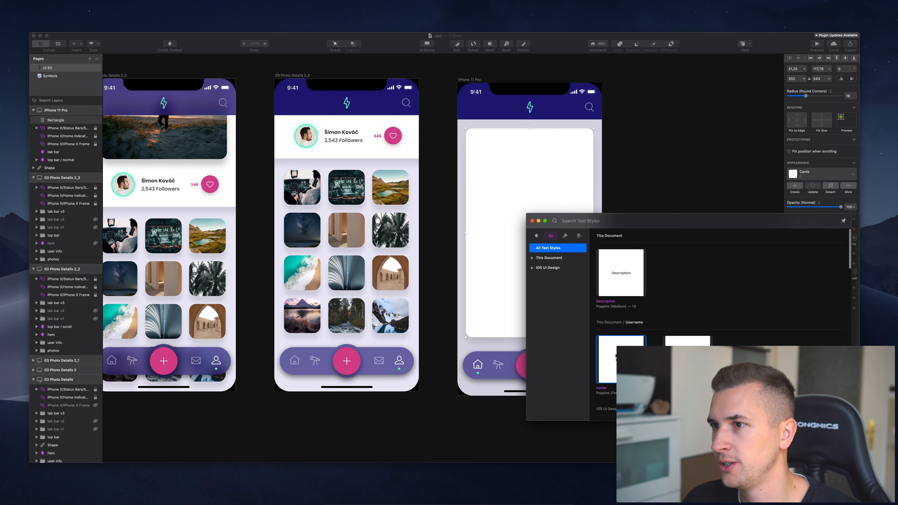
key(Escape)
Add a text layer with the user's name on the card, centre it horizontally and nudge it down.
key(t)
click(516, 155)
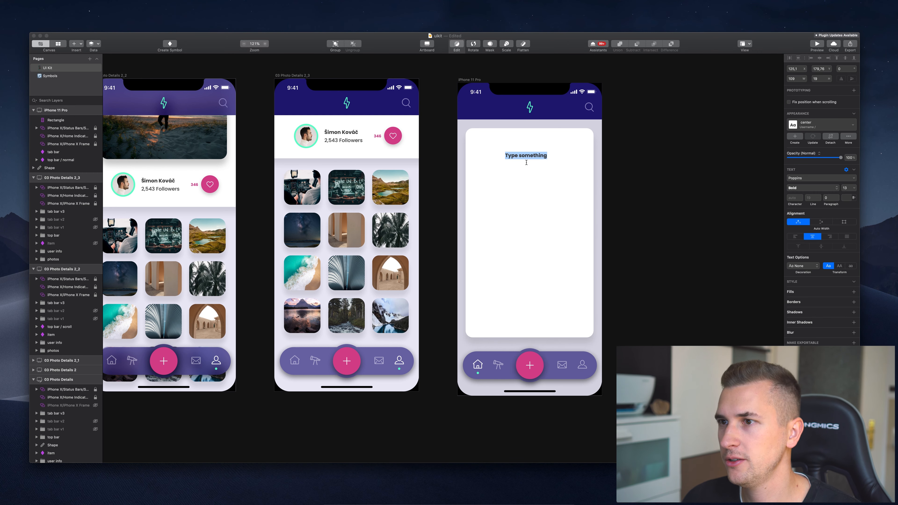
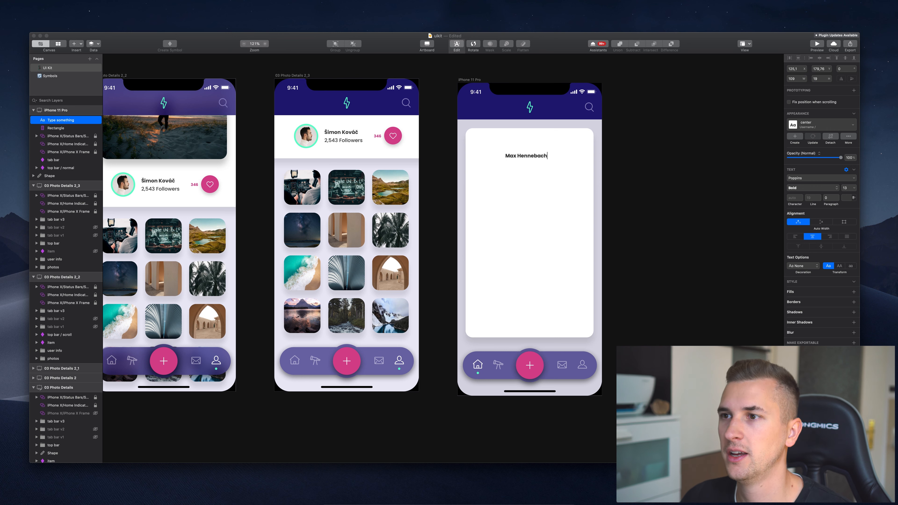
key(Escape)
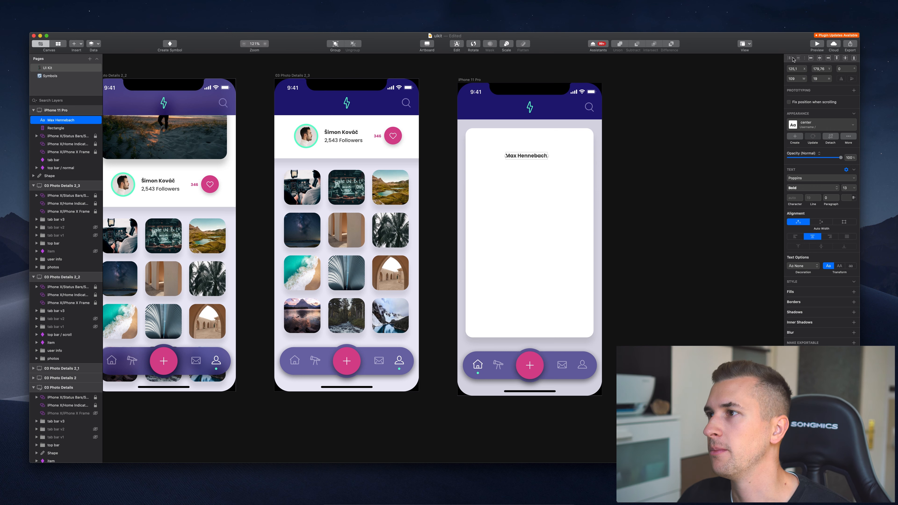
click(820, 59)
key(shift+Down)
key(shift+Down)
key(shift+Down)
key(shift+Down)
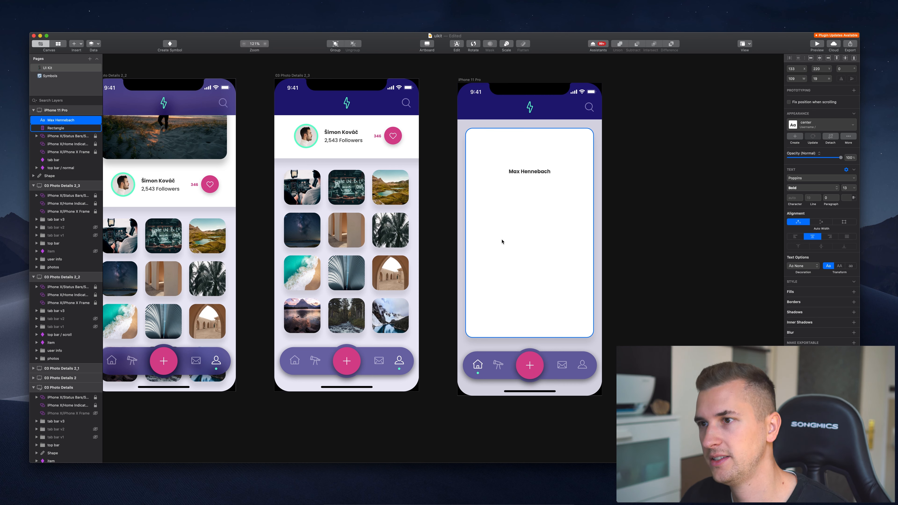
Drop a Description-styled text layer on the card and type placeholder text.
key(c)
drag(621, 272, 529, 185)
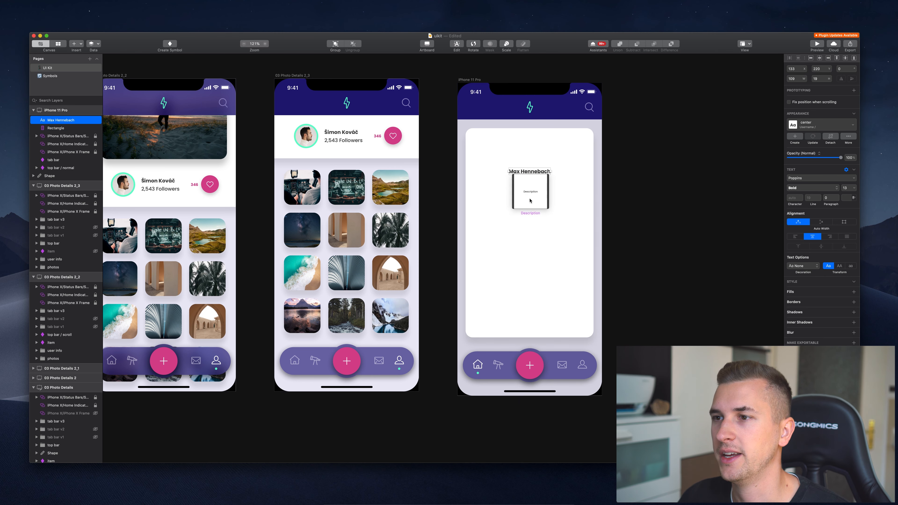
text(imewirgmwi)
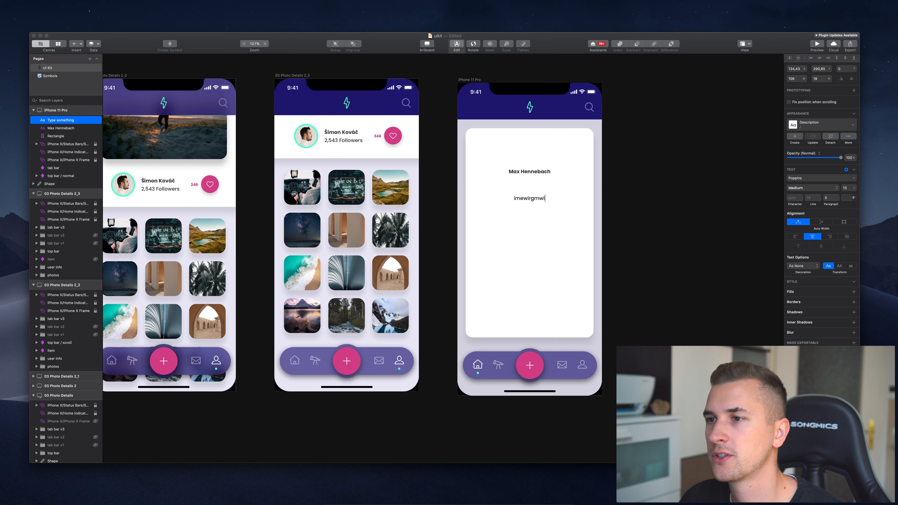
text(girmw wgrimi mwgi img mwimwirg mwrgim mg)
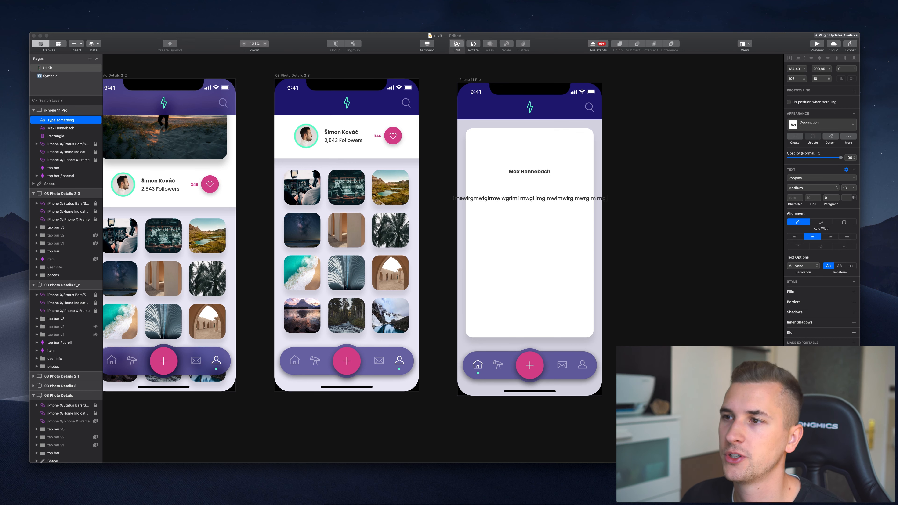
key(Escape)
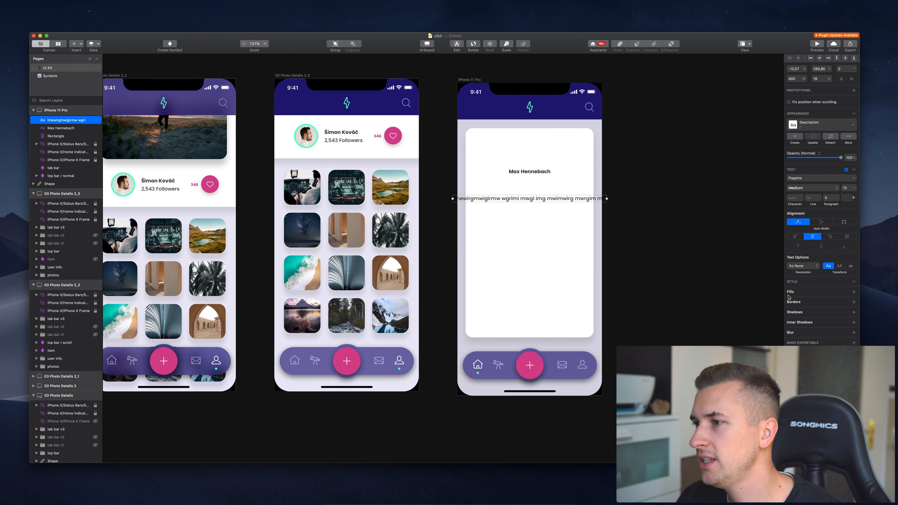
Set the description to Auto Height, narrow it to two lines, centre it and nudge it up.
click(845, 221)
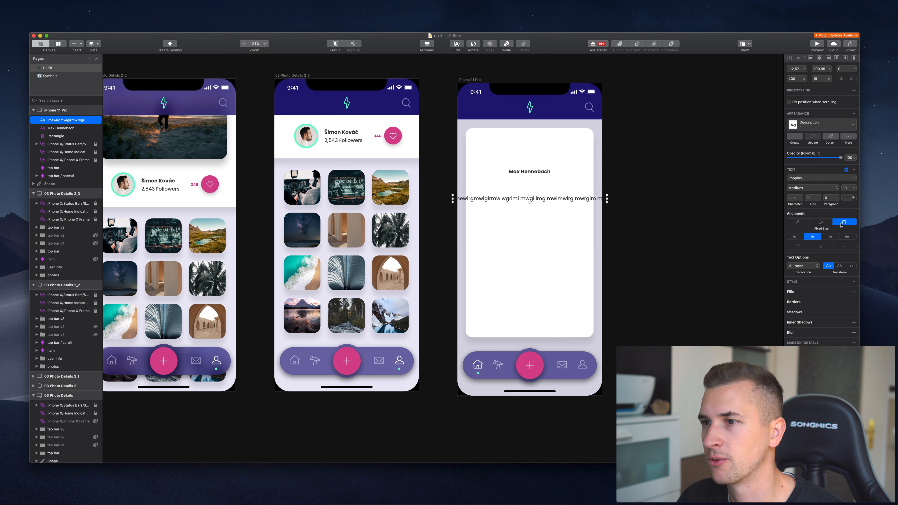
click(819, 222)
drag(607, 200, 566, 202)
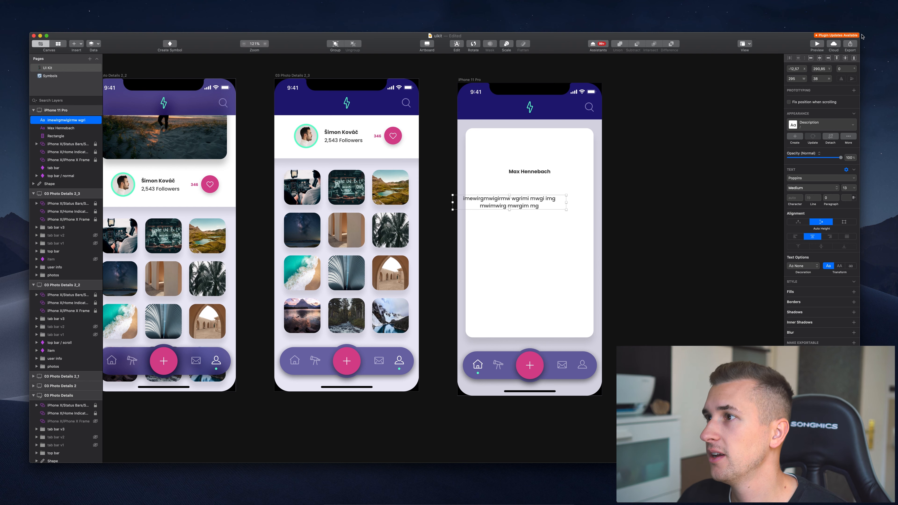
click(819, 58)
key(shift+Up)
key(shift+Up)
key(shift+Up)
key(shift+Up)
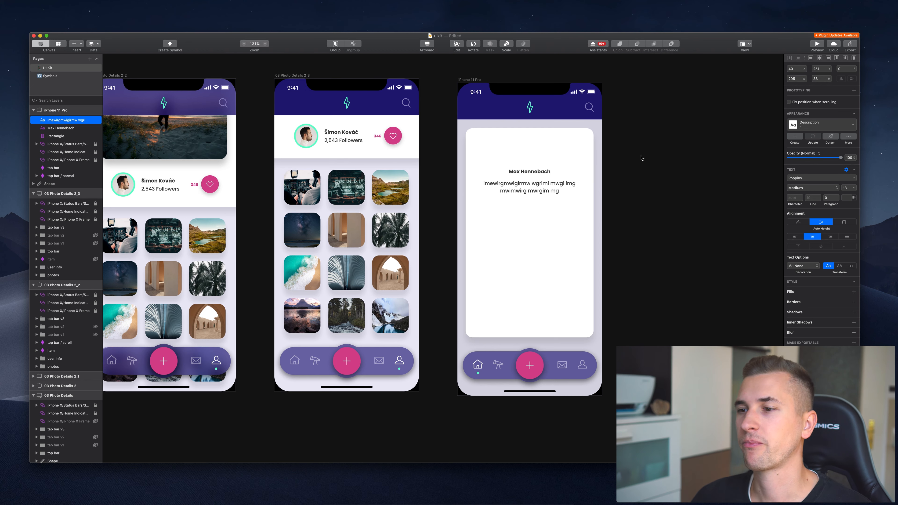
scroll(642, 158, left, 10)
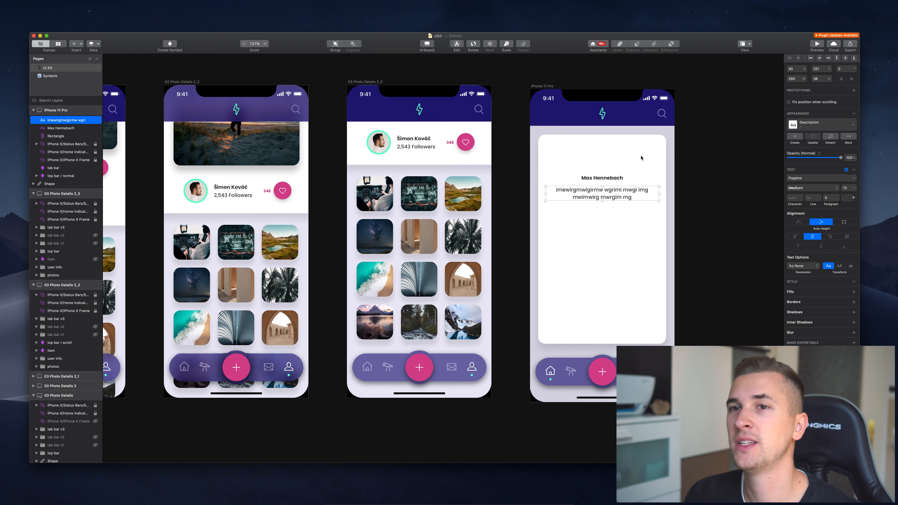
Show All Symbols in the components overview, briefly filtering by 'logo' before clearing the search.
click(57, 44)
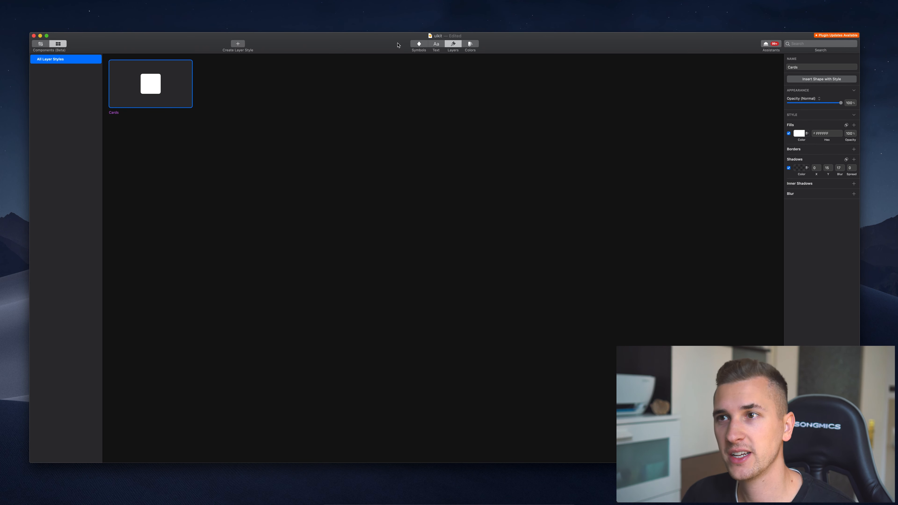
click(417, 44)
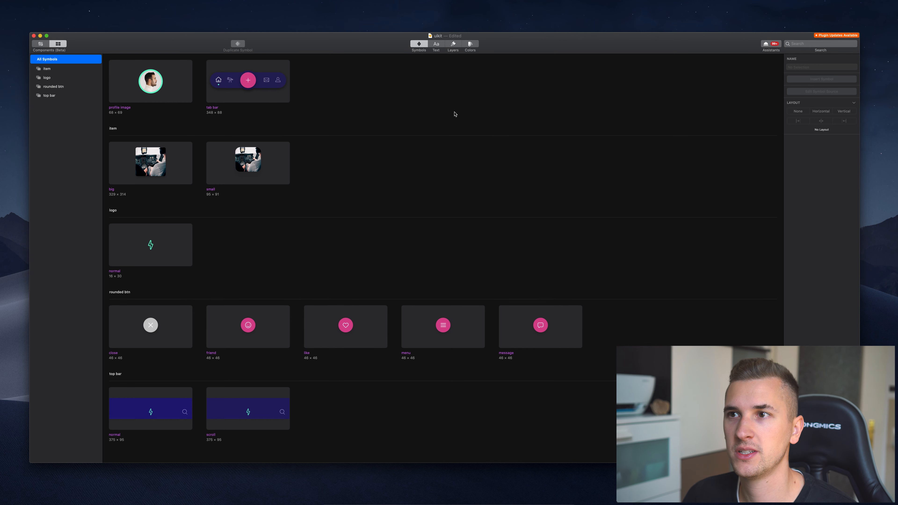
click(805, 44)
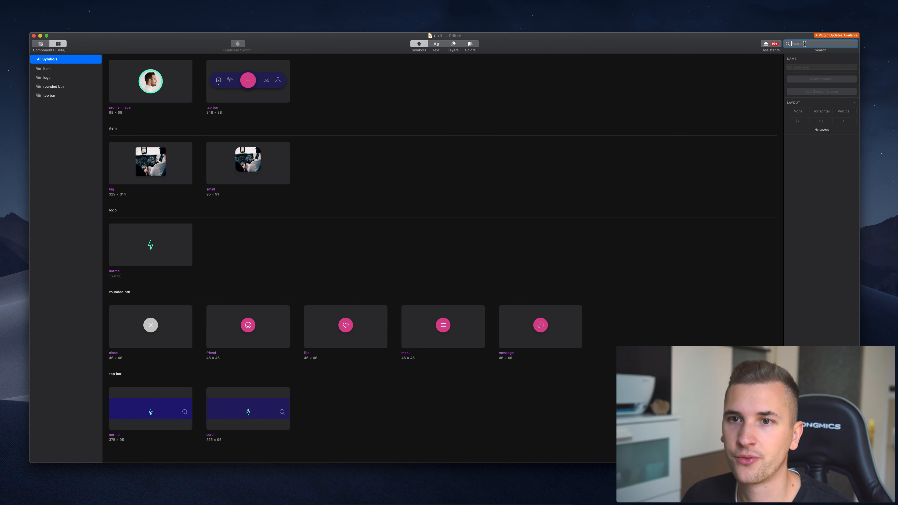
text(logo)
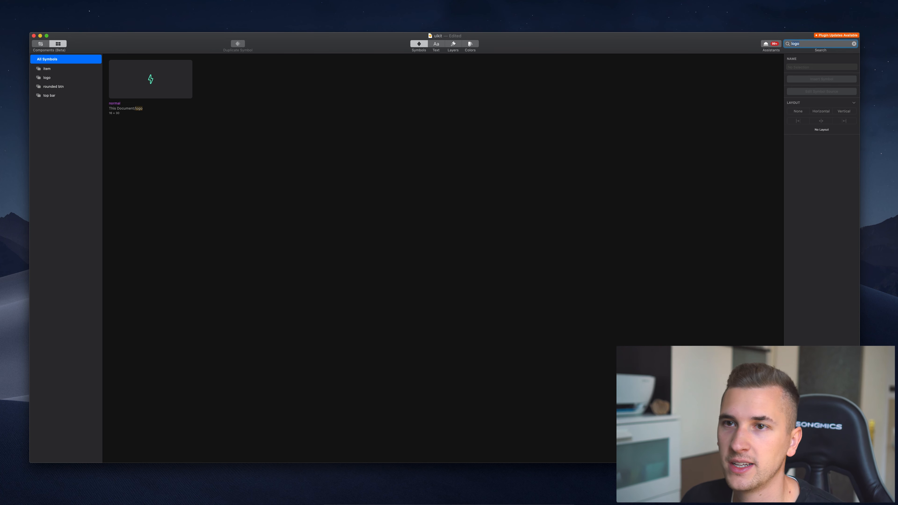
key(Escape)
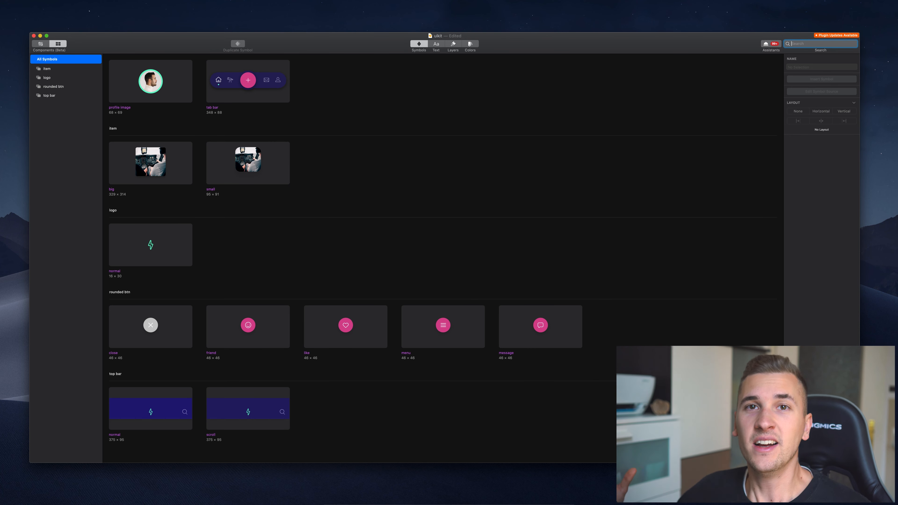